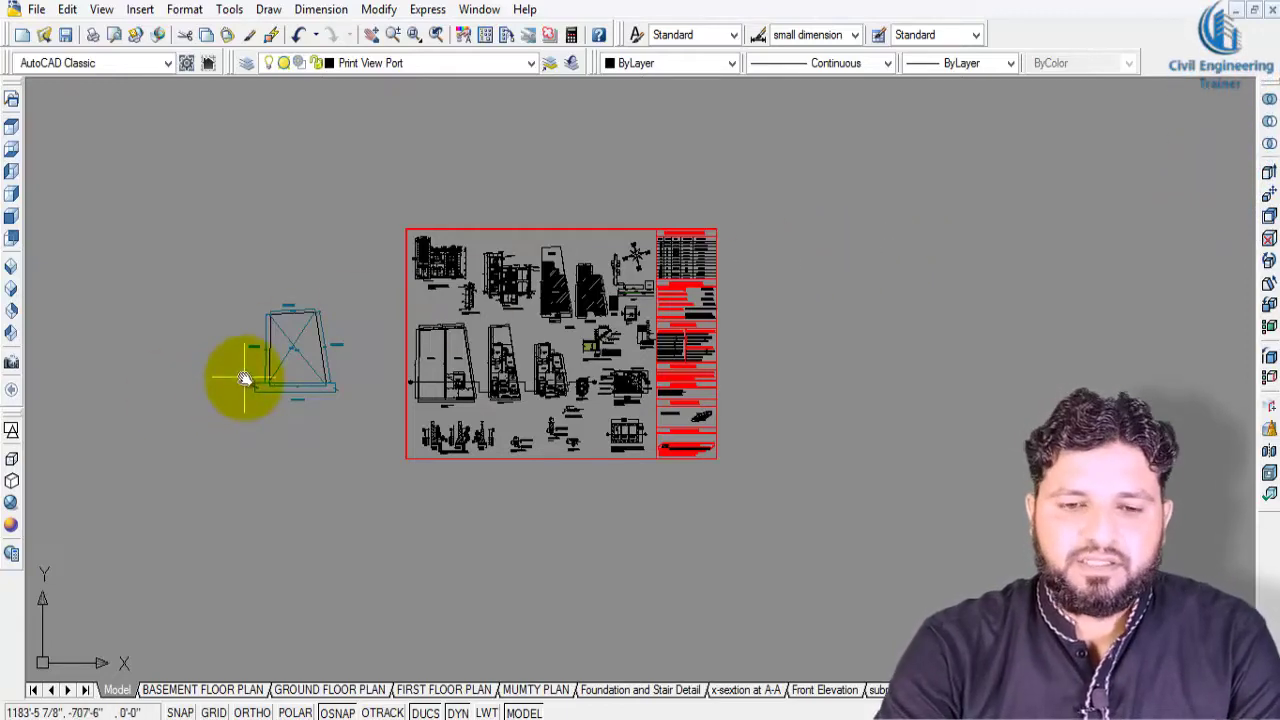
# Zoom into the plot-outline sketch to read its sides: 83', 65'-5 5/8", 93'-4" and 97'-10".
pyautogui.scroll(5, 245, 378)
pyautogui.scroll(2, 486, 357)
pyautogui.scroll(2, 480, 472)
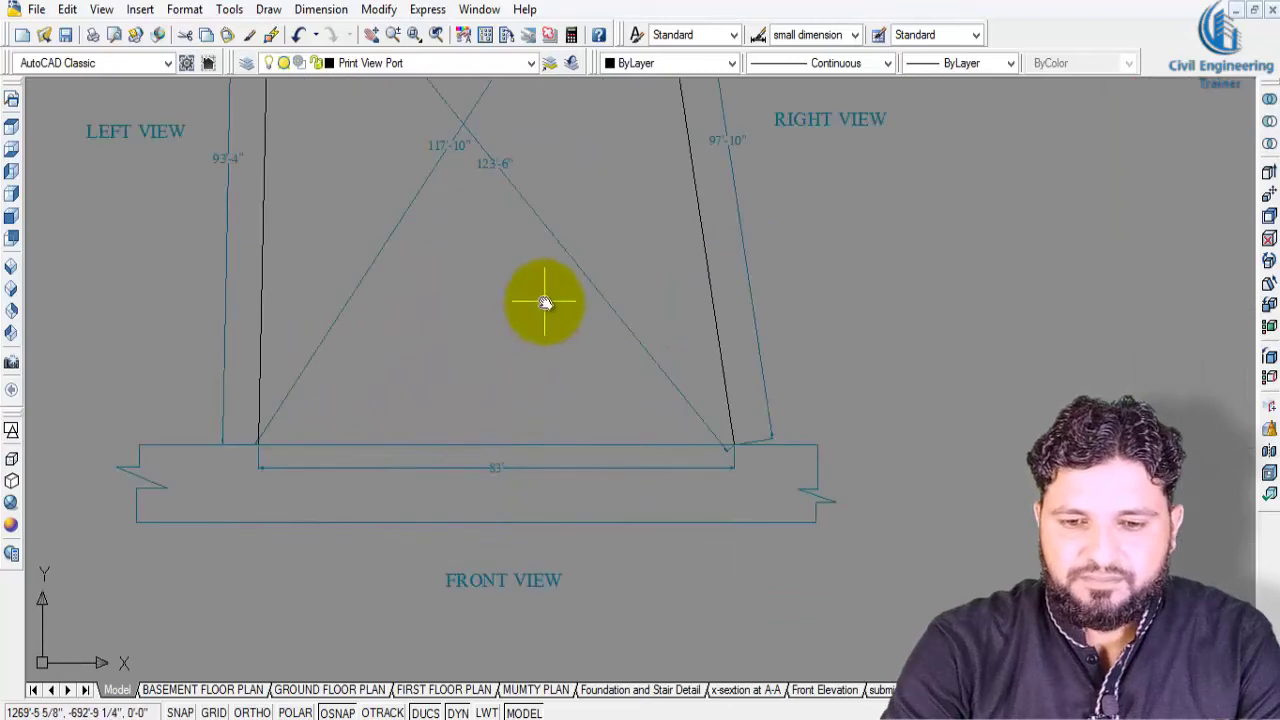
pyautogui.moveTo(545, 302); pyautogui.dragTo(566, 449, button='middle')
pyautogui.scroll(3, 508, 609)
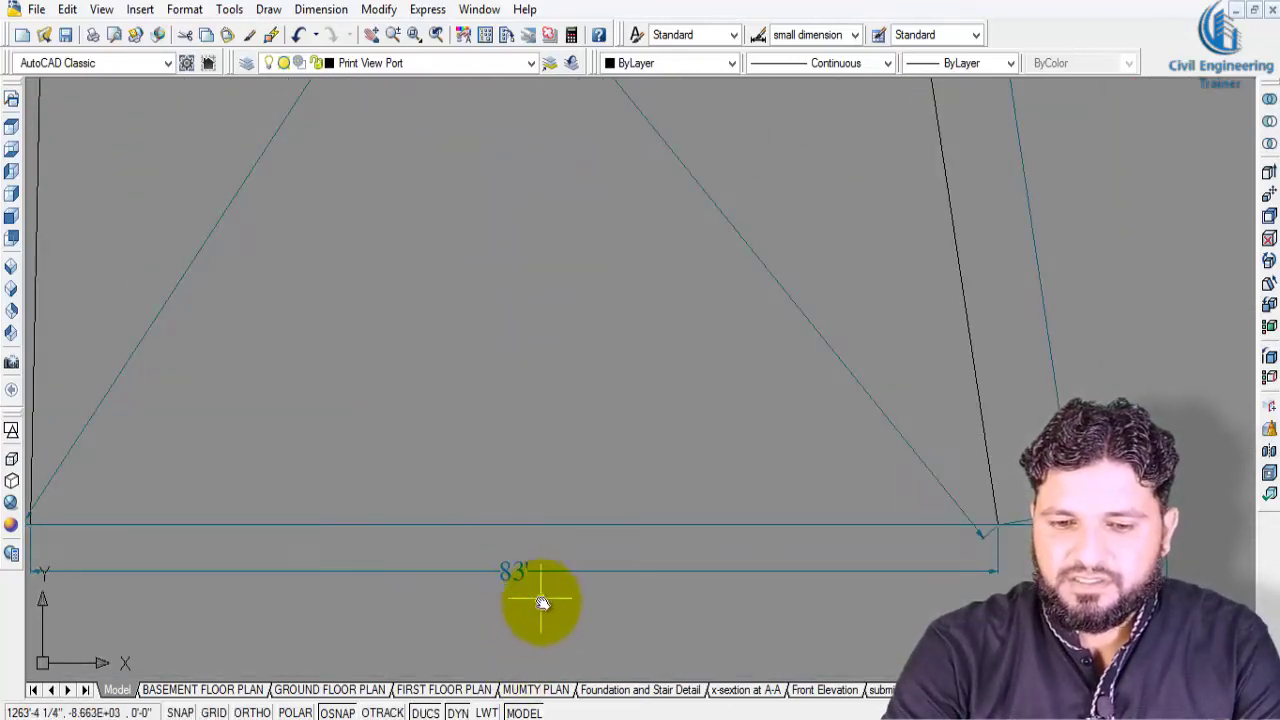
pyautogui.scroll(-5, 541, 603)
pyautogui.scroll(3, 540, 414)
pyautogui.scroll(3, 500, 440)
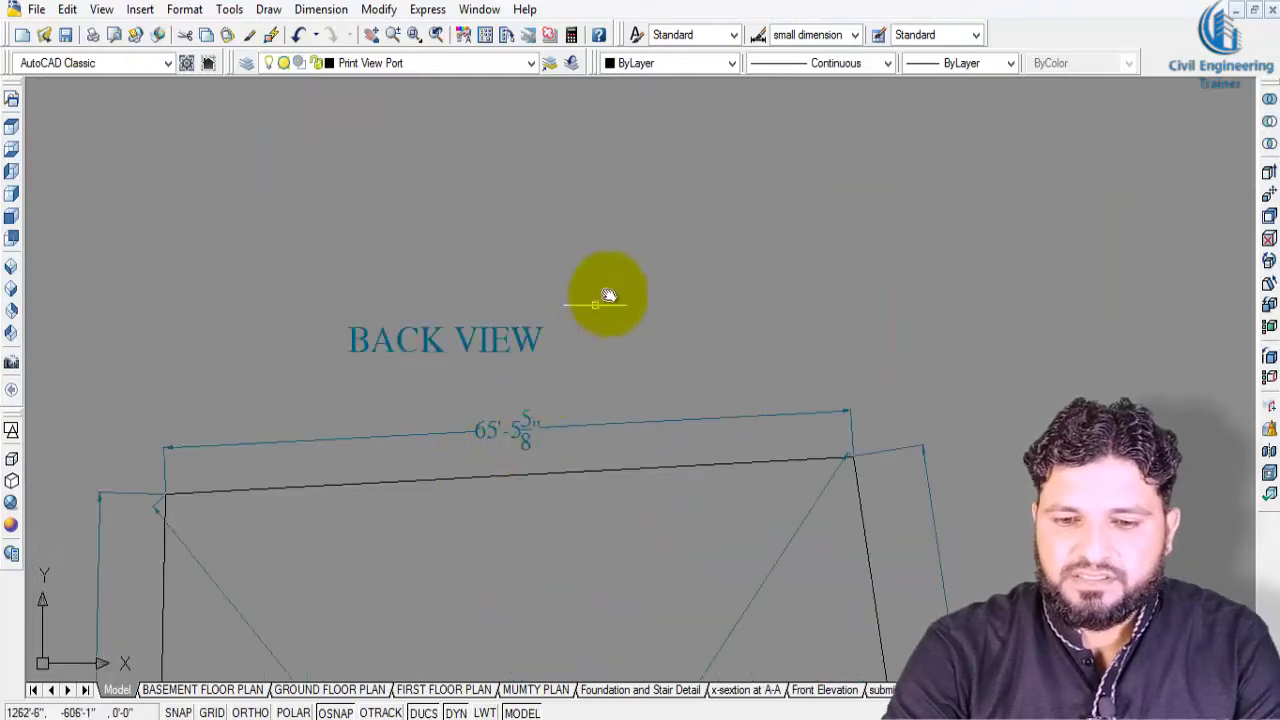
pyautogui.scroll(-5, 691, 443)
pyautogui.scroll(5, 709, 443)
pyautogui.scroll(4, 717, 500)
# Check the 117'-10" and 123'-6" diagonals, then zoom back to the Plot No-1/No-2 basement plan.
pyautogui.scroll(-7, 665, 498)
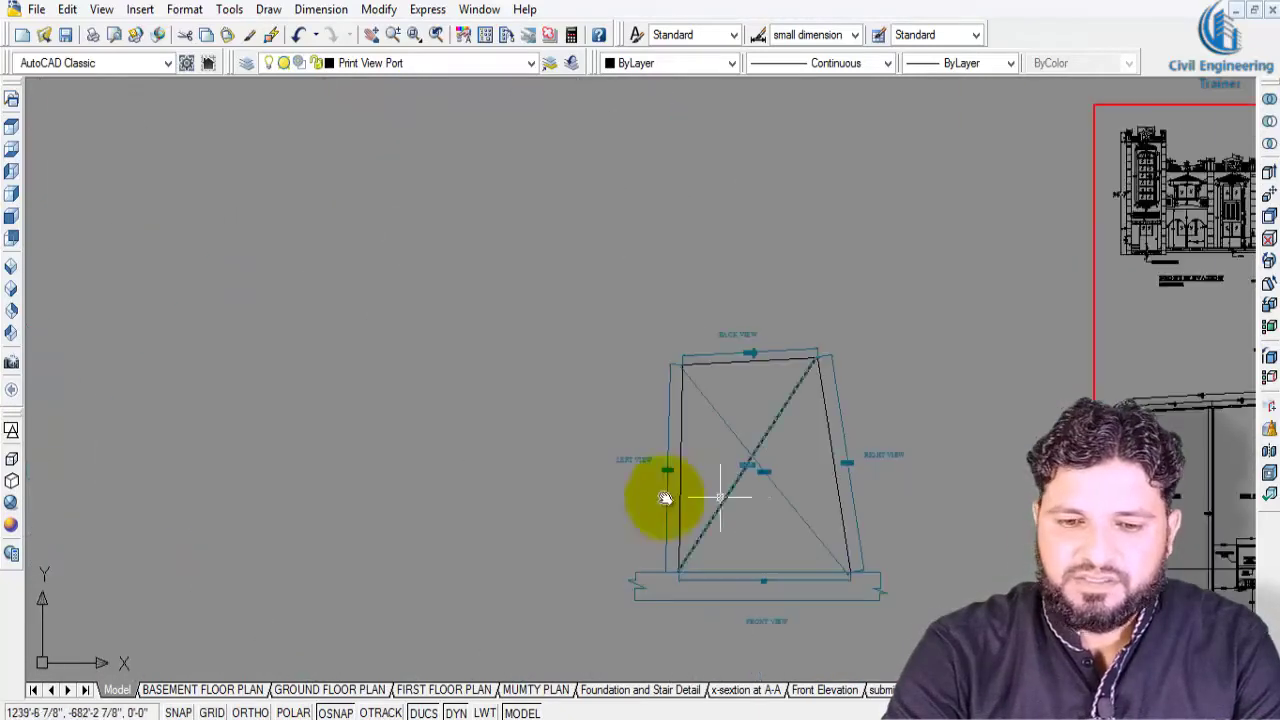
pyautogui.scroll(5, 665, 498)
pyautogui.scroll(-6, 620, 450)
pyautogui.scroll(2, 591, 455)
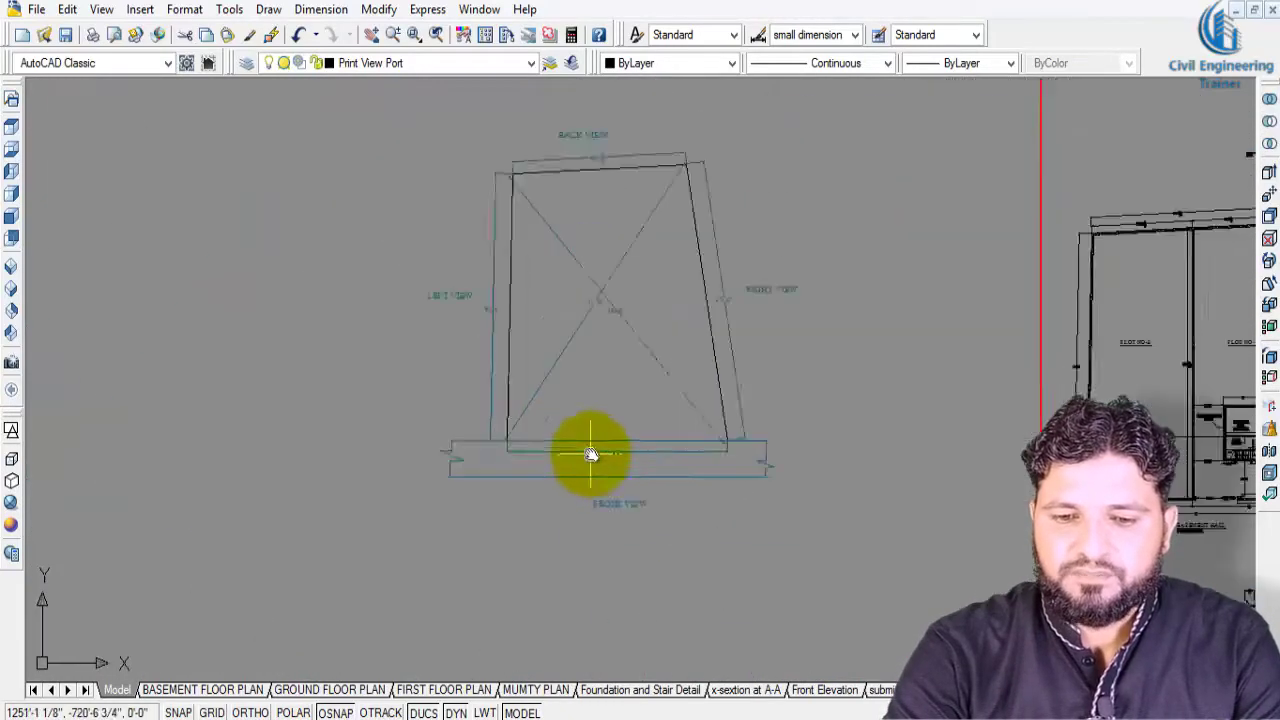
pyautogui.scroll(2, 591, 455)
pyautogui.scroll(3, 655, 445)
pyautogui.scroll(-4, 650, 445)
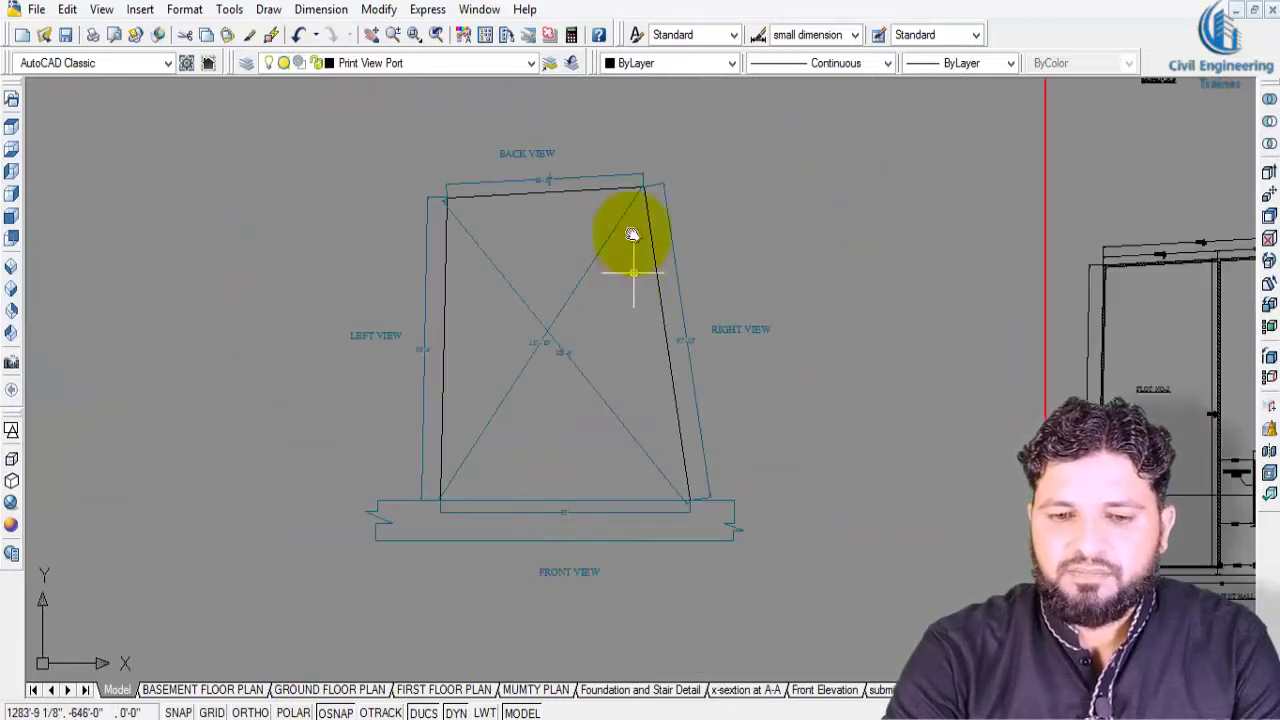
pyautogui.scroll(2, 550, 415)
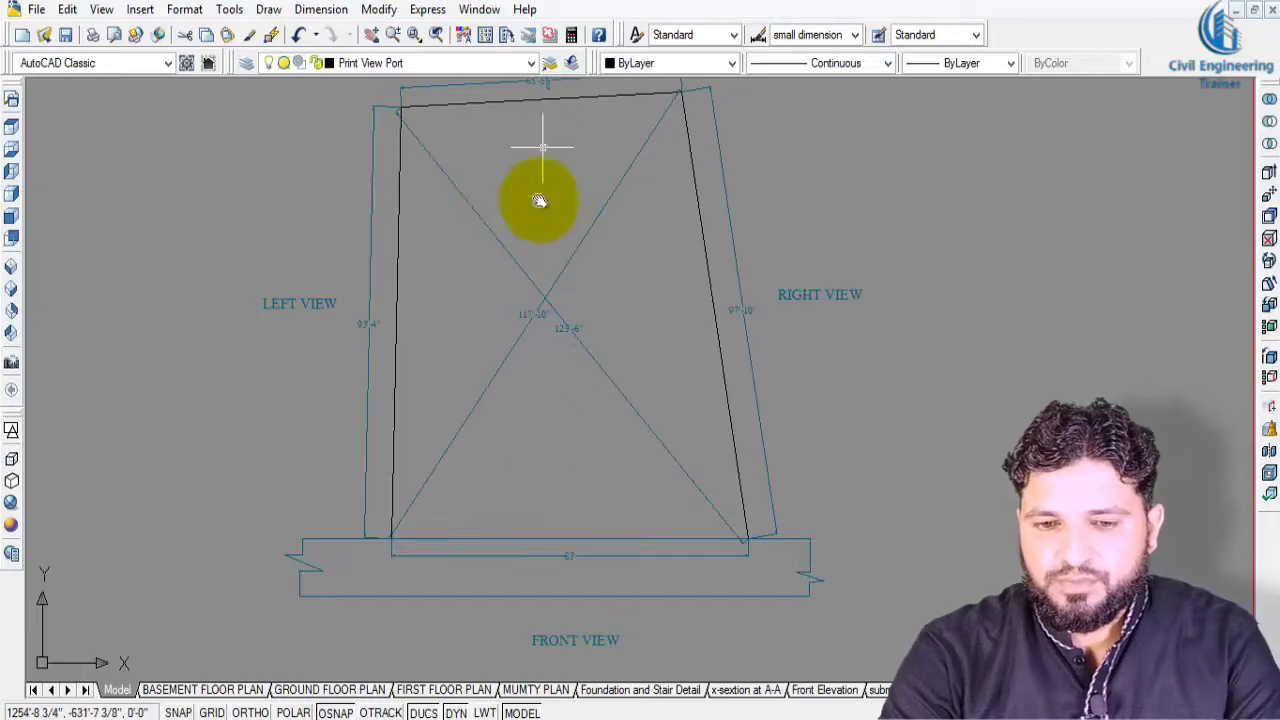
pyautogui.scroll(-4, 408, 414)
pyautogui.scroll(4, 623, 430)
# Pan across both plots and zoom in on the 13'-6"x18'-0" Basement Hall, its 9"x18" beam and stair.
pyautogui.scroll(2, 600, 470)
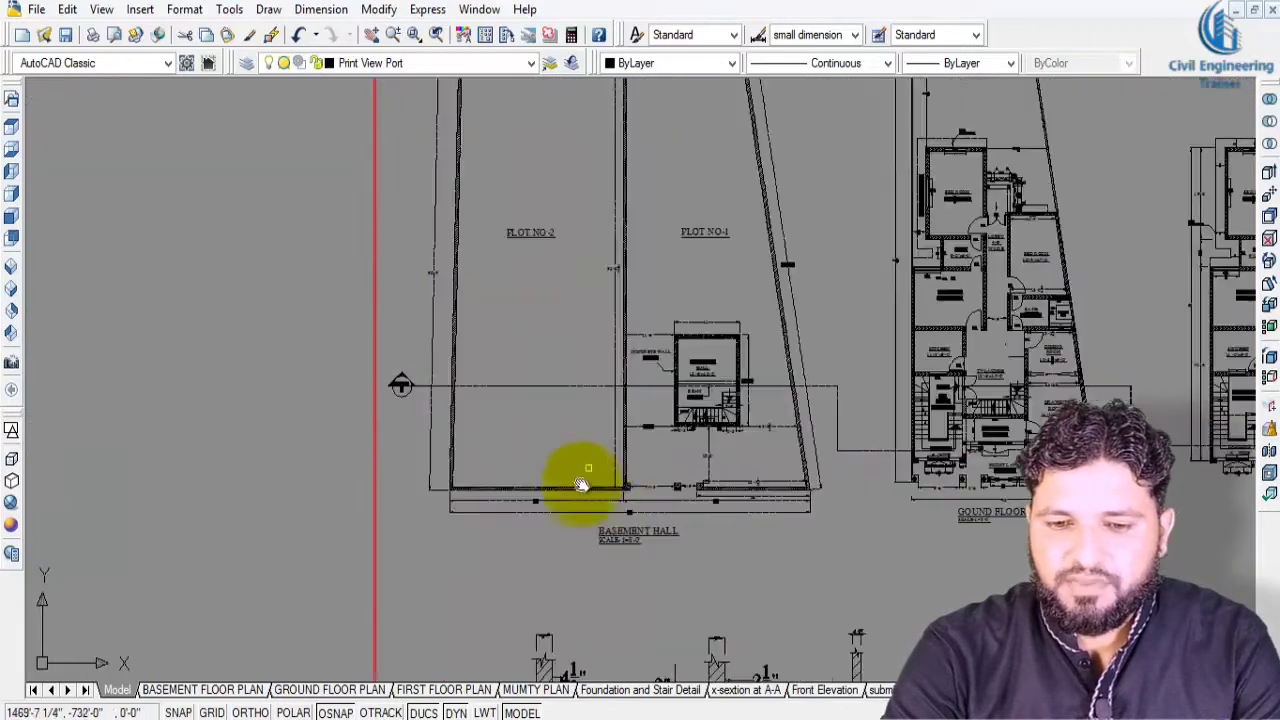
pyautogui.moveTo(623, 286); pyautogui.dragTo(628, 406, button='middle')
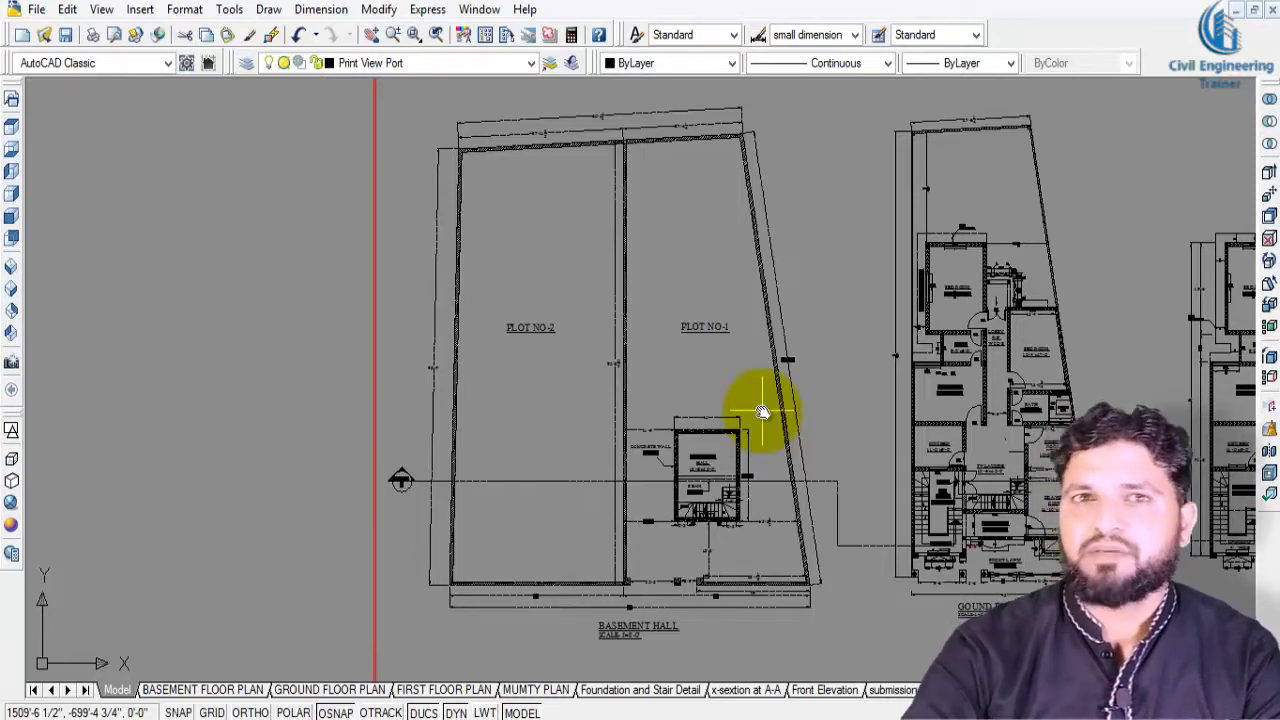
pyautogui.moveTo(943, 457); pyautogui.dragTo(538, 487, button='middle')
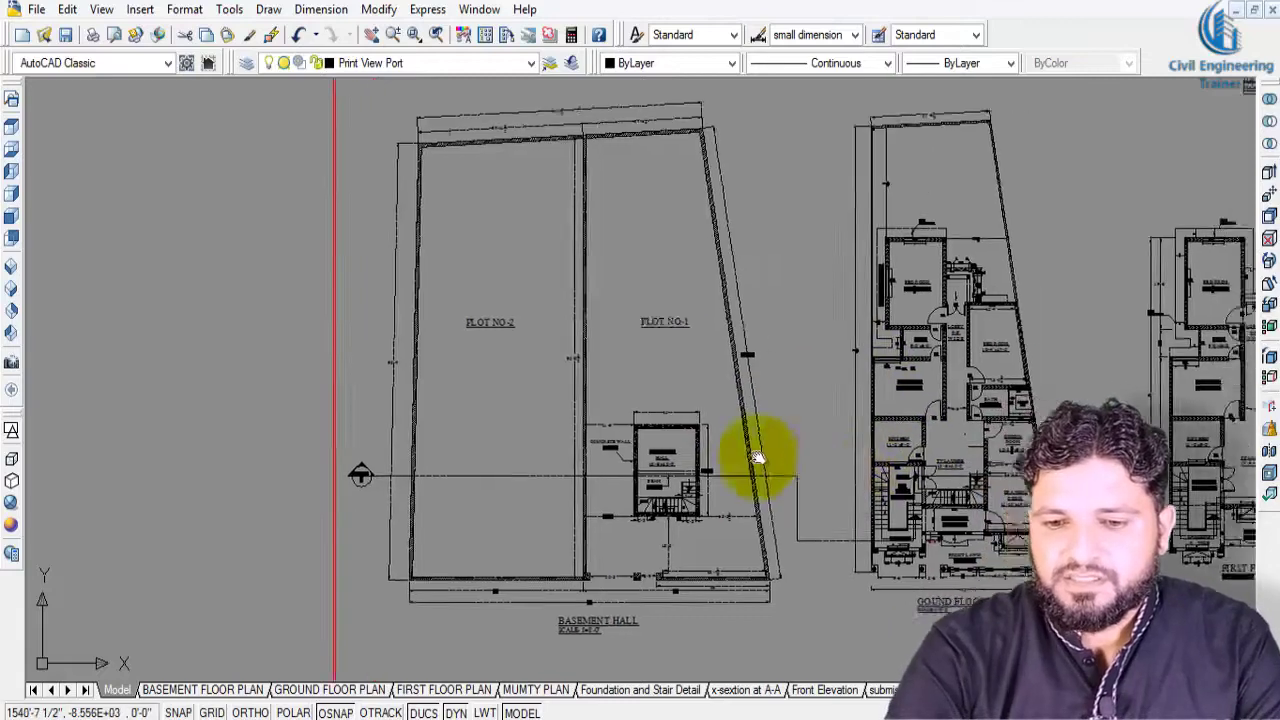
pyautogui.moveTo(455, 528)
pyautogui.mouseDown(button='middle')
pyautogui.moveTo(609, 508)
pyautogui.moveTo(623, 409)
pyautogui.moveTo(628, 609)
pyautogui.mouseUp(button='middle')
pyautogui.scroll(3, 491, 486)
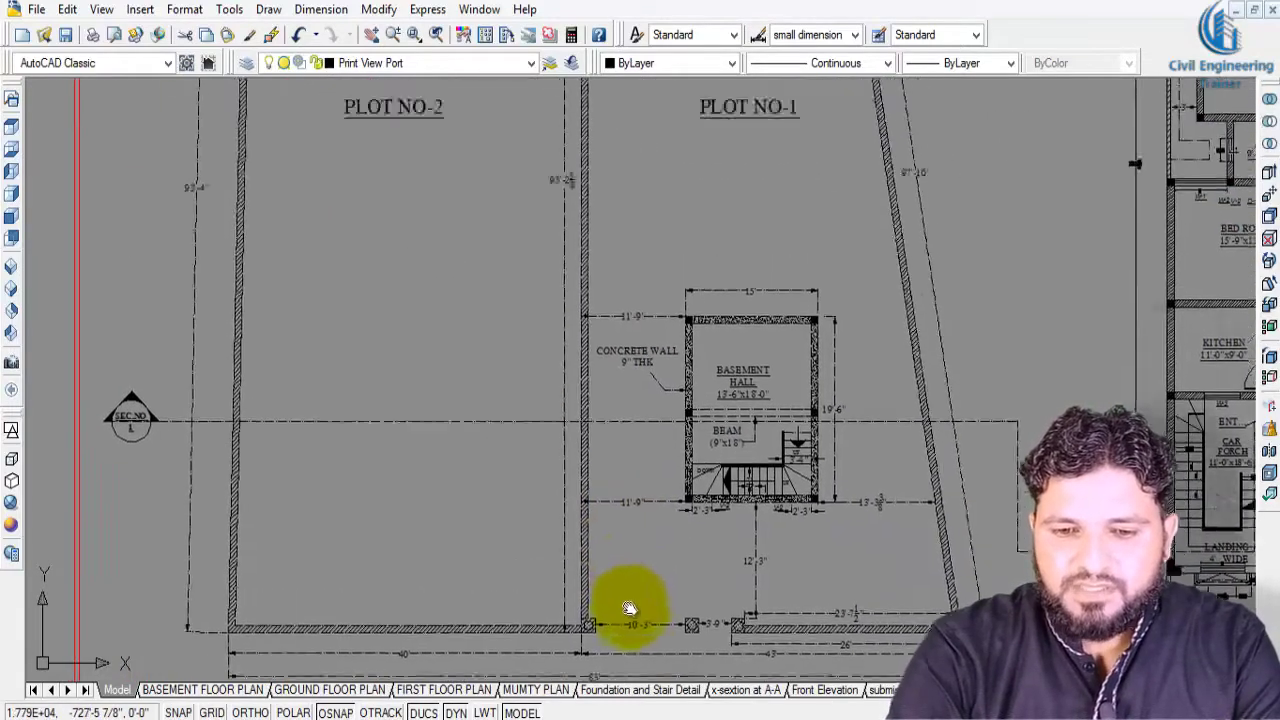
pyautogui.moveTo(620, 400); pyautogui.dragTo(617, 537, button='middle')
pyautogui.scroll(-2, 589, 503)
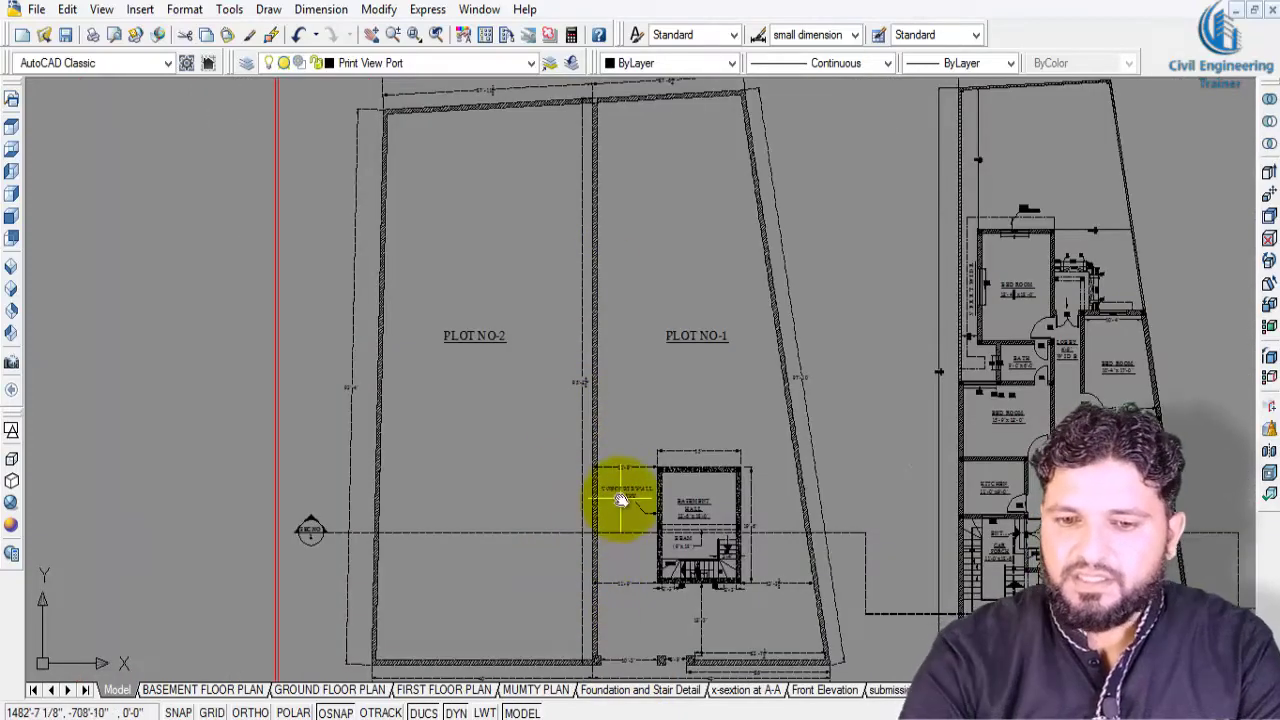
pyautogui.scroll(2, 621, 500)
# Inspect the basement staircase detail and the 15' dimension above the Basement Hall label.
pyautogui.scroll(3, 654, 514)
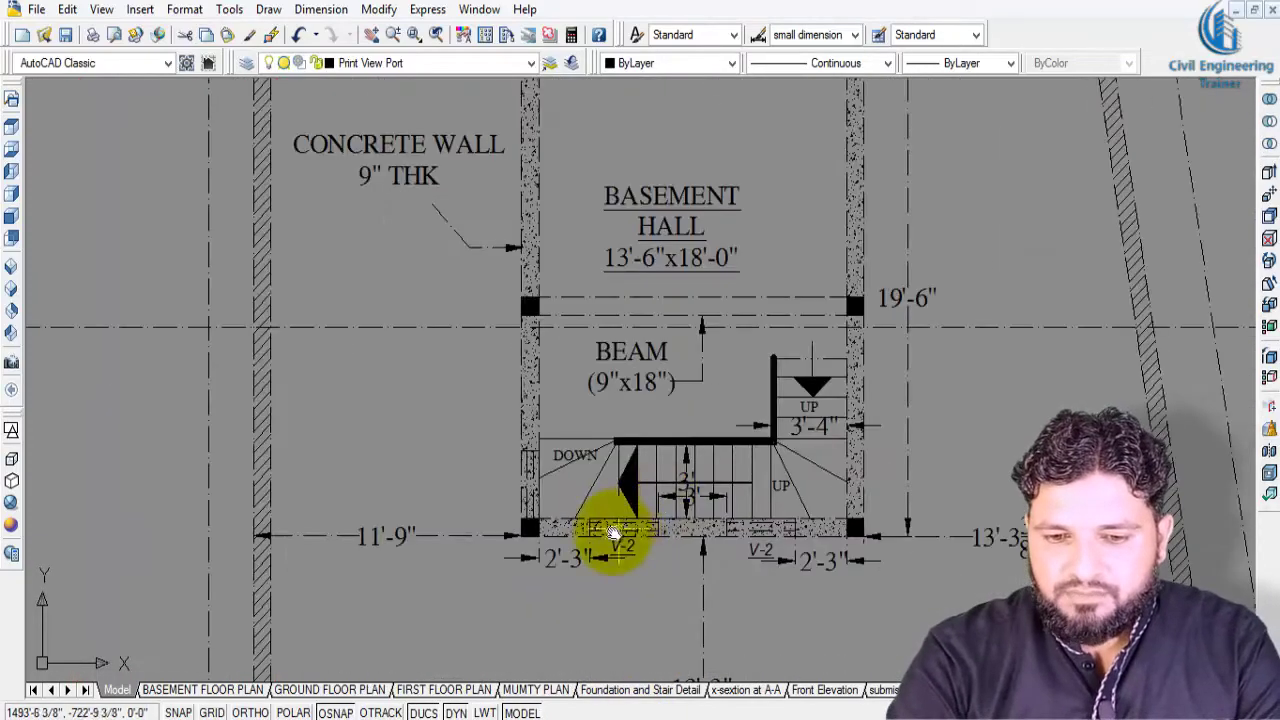
pyautogui.moveTo(609, 534); pyautogui.dragTo(600, 443, button='middle')
pyautogui.scroll(-2, 592, 433)
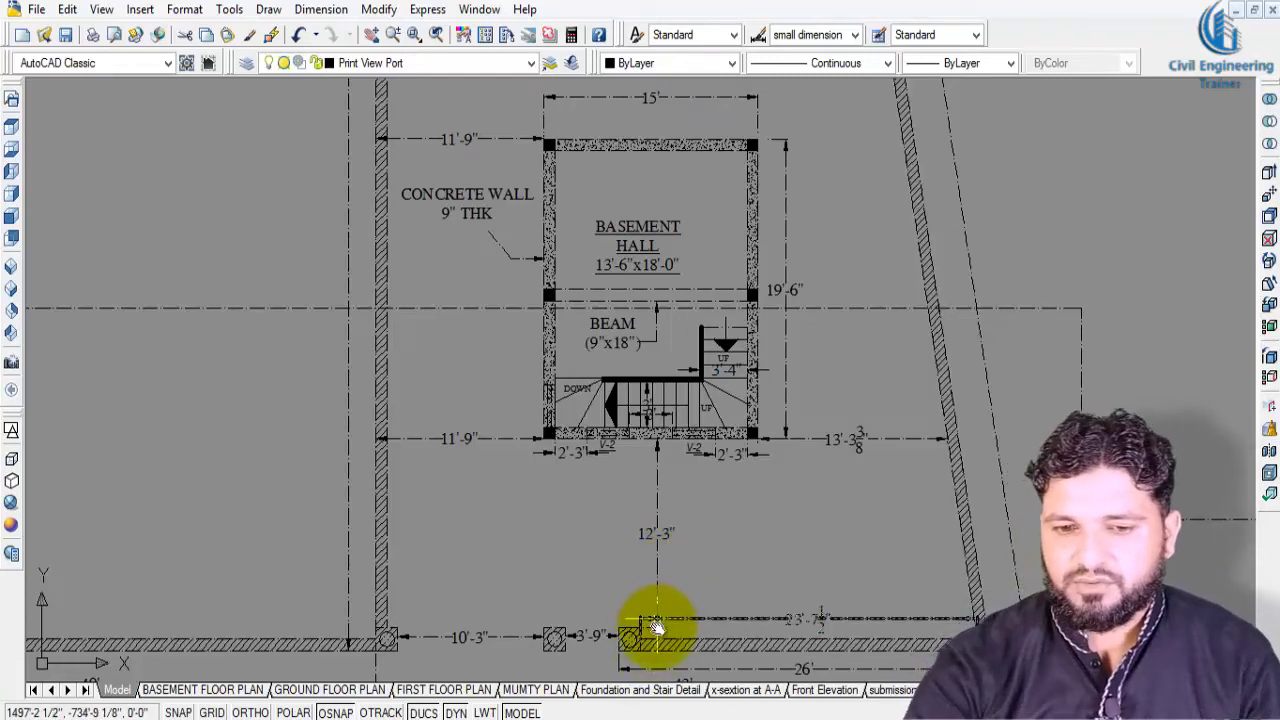
pyautogui.scroll(1, 686, 465)
pyautogui.scroll(2, 630, 410)
pyautogui.moveTo(580, 434); pyautogui.dragTo(635, 522, button='middle')
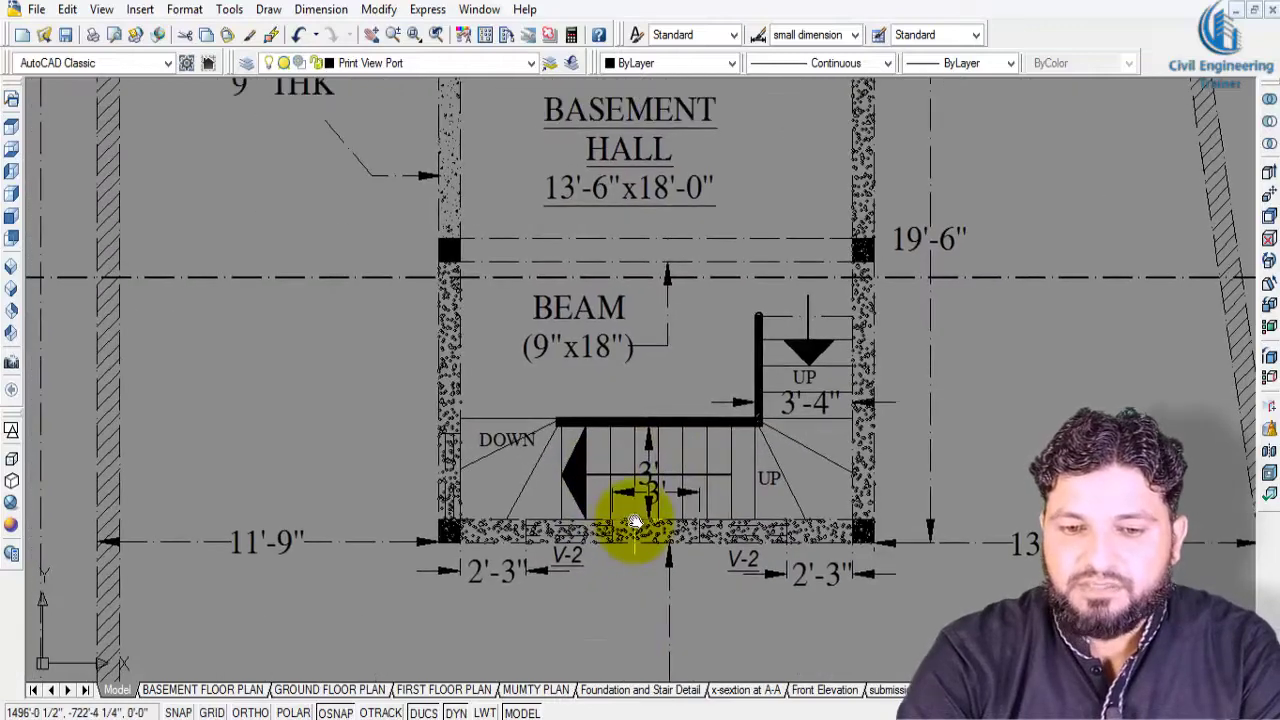
pyautogui.scroll(-2, 634, 522)
pyautogui.scroll(1, 602, 540)
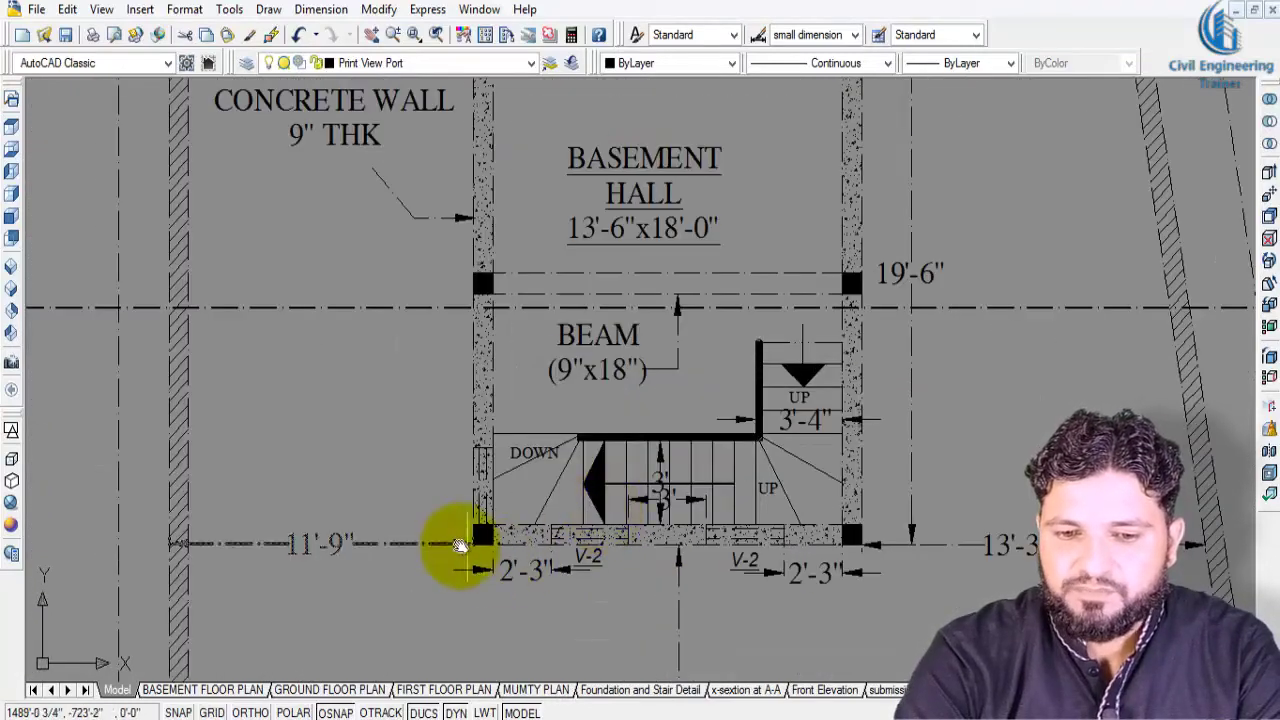
pyautogui.moveTo(471, 360); pyautogui.dragTo(498, 580, button='middle')
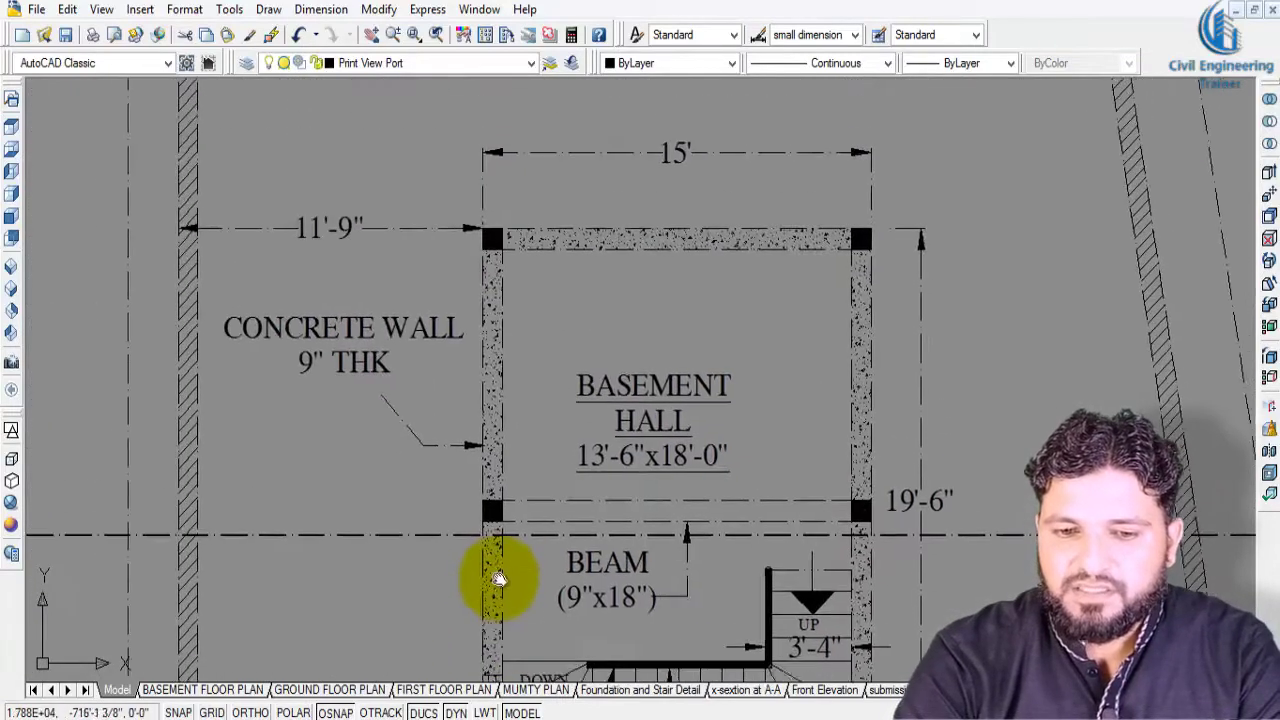
pyautogui.moveTo(522, 420); pyautogui.dragTo(556, 362, button='middle')
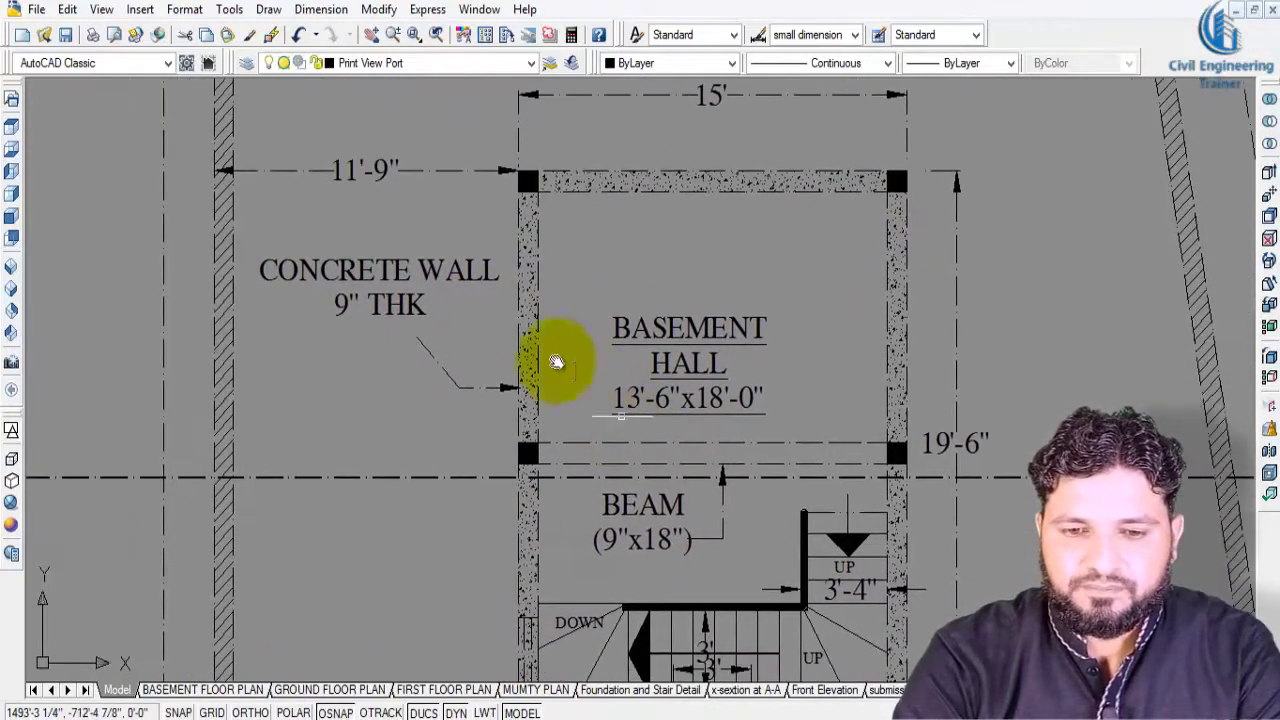
# Look across the Basement Hall, then zoom out and pan right to the ground floor plan.
pyautogui.scroll(2, 722, 370)
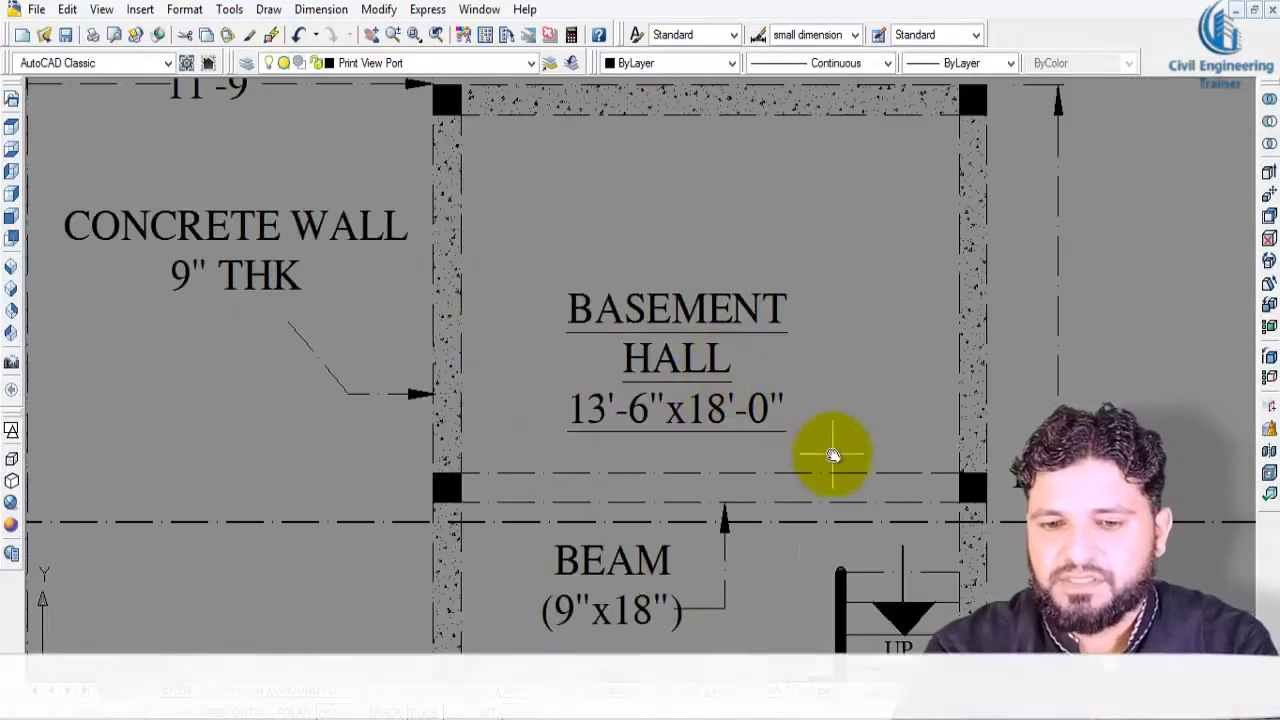
pyautogui.moveTo(833, 456); pyautogui.dragTo(766, 457, button='middle')
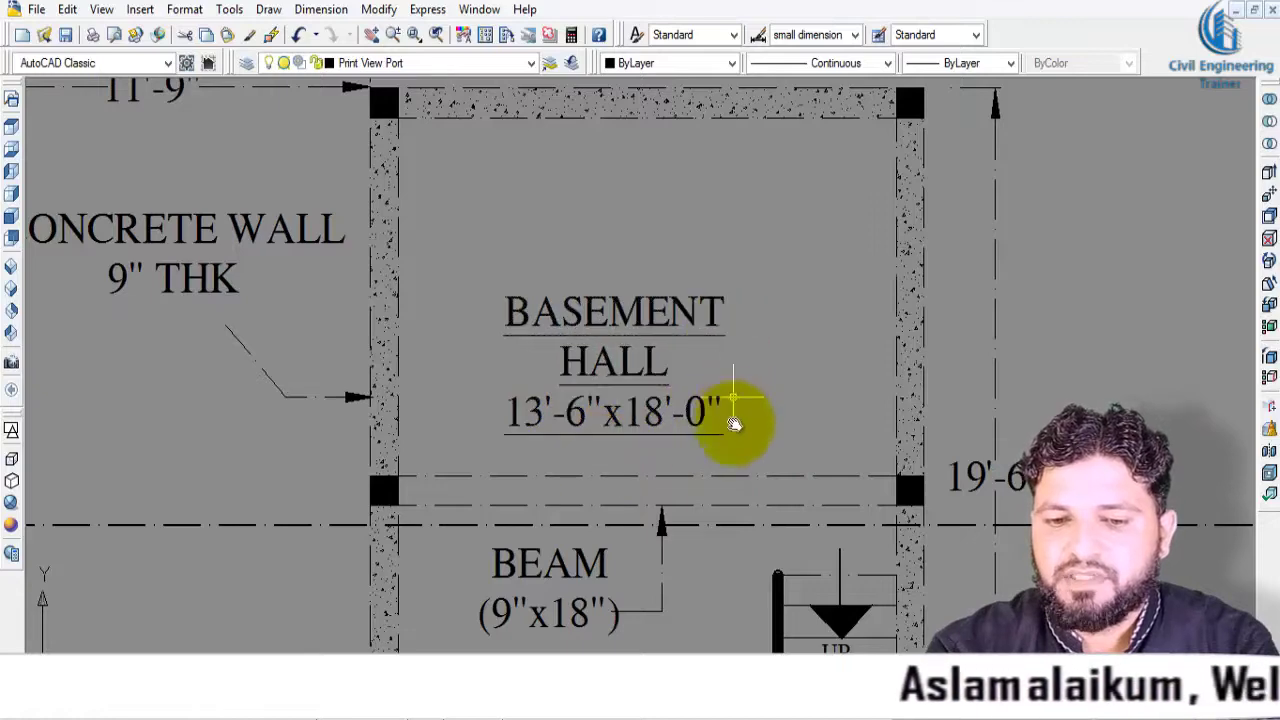
pyautogui.scroll(-2, 734, 424)
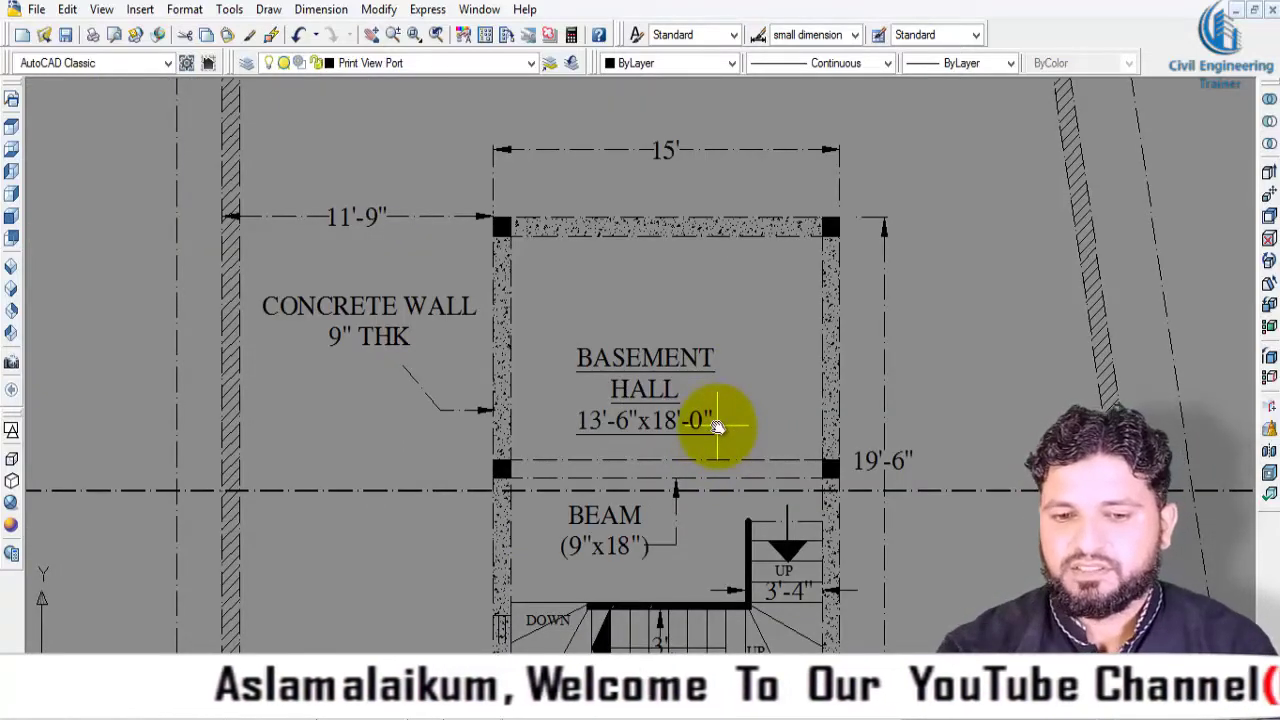
pyautogui.scroll(-2, 718, 421)
pyautogui.moveTo(720, 506); pyautogui.dragTo(614, 443, button='middle')
# Zoom into the ground floor plan's kitchen, car porch and stair area.
pyautogui.scroll(-1, 786, 523)
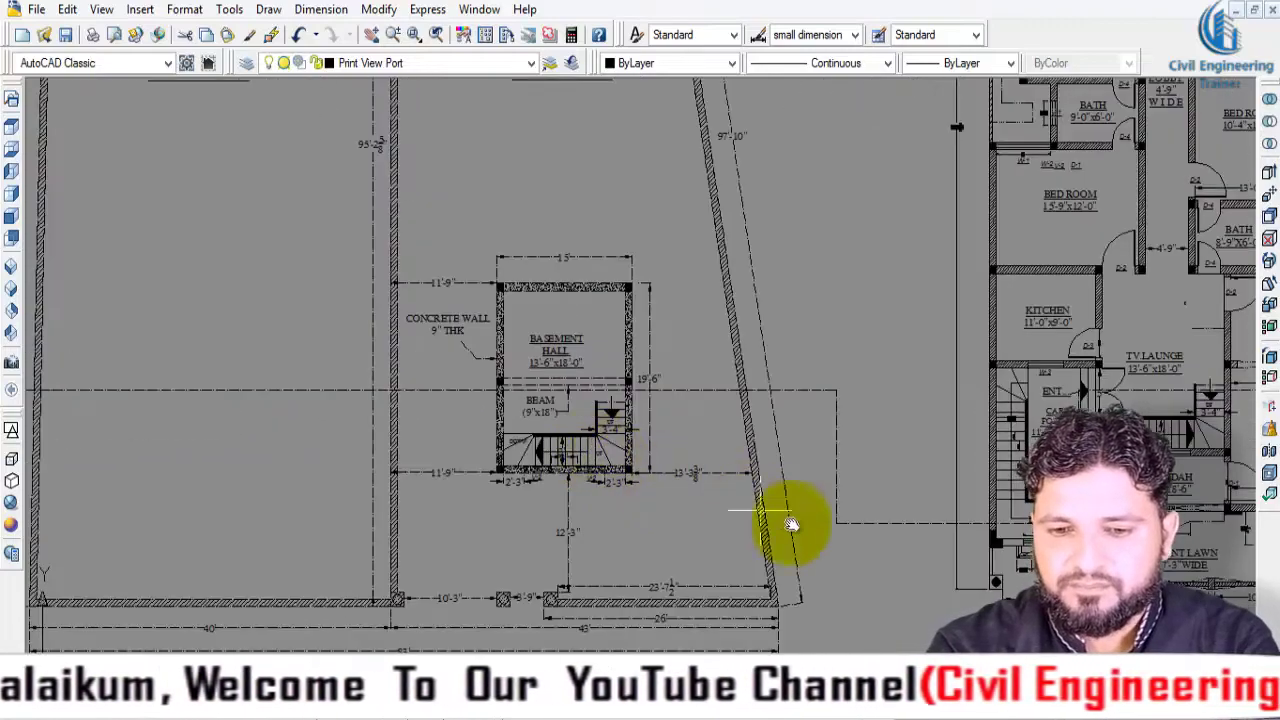
pyautogui.moveTo(786, 523); pyautogui.dragTo(516, 494, button='middle')
pyautogui.scroll(1, 457, 497)
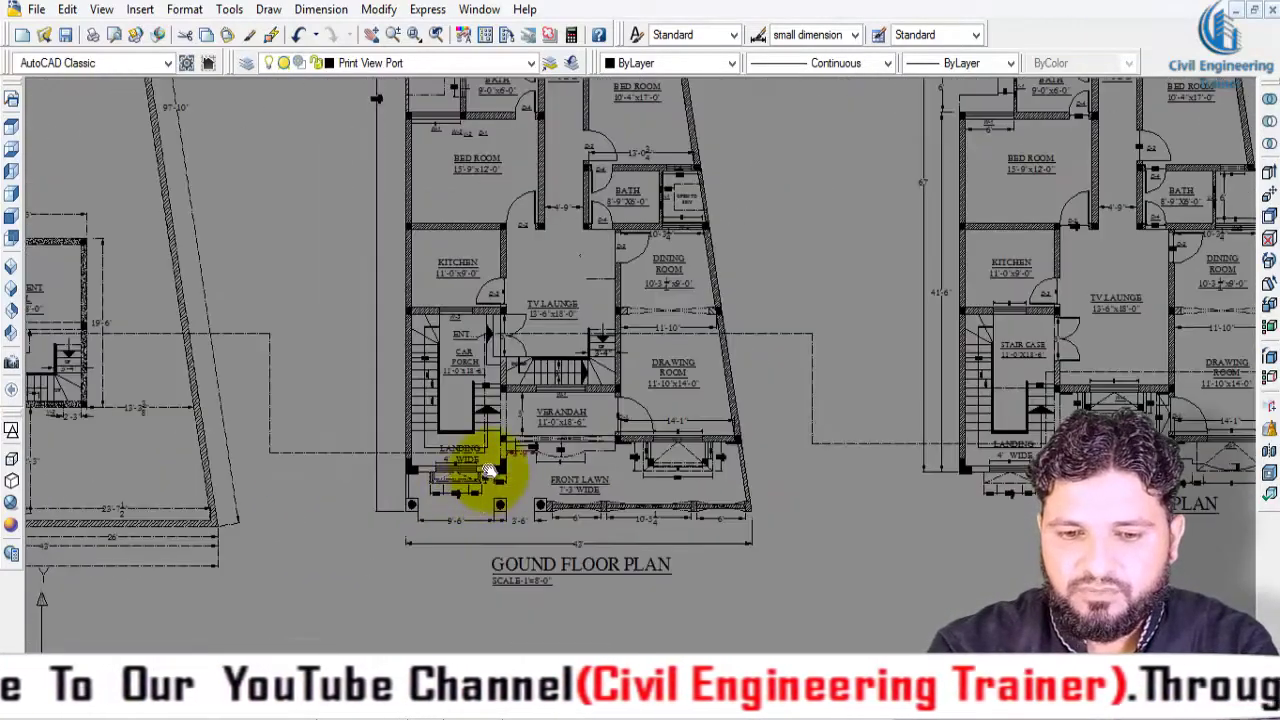
pyautogui.scroll(2, 486, 471)
pyautogui.moveTo(434, 514)
pyautogui.mouseDown(button='middle')
pyautogui.moveTo(529, 586)
pyautogui.moveTo(509, 388)
pyautogui.mouseUp(button='middle')
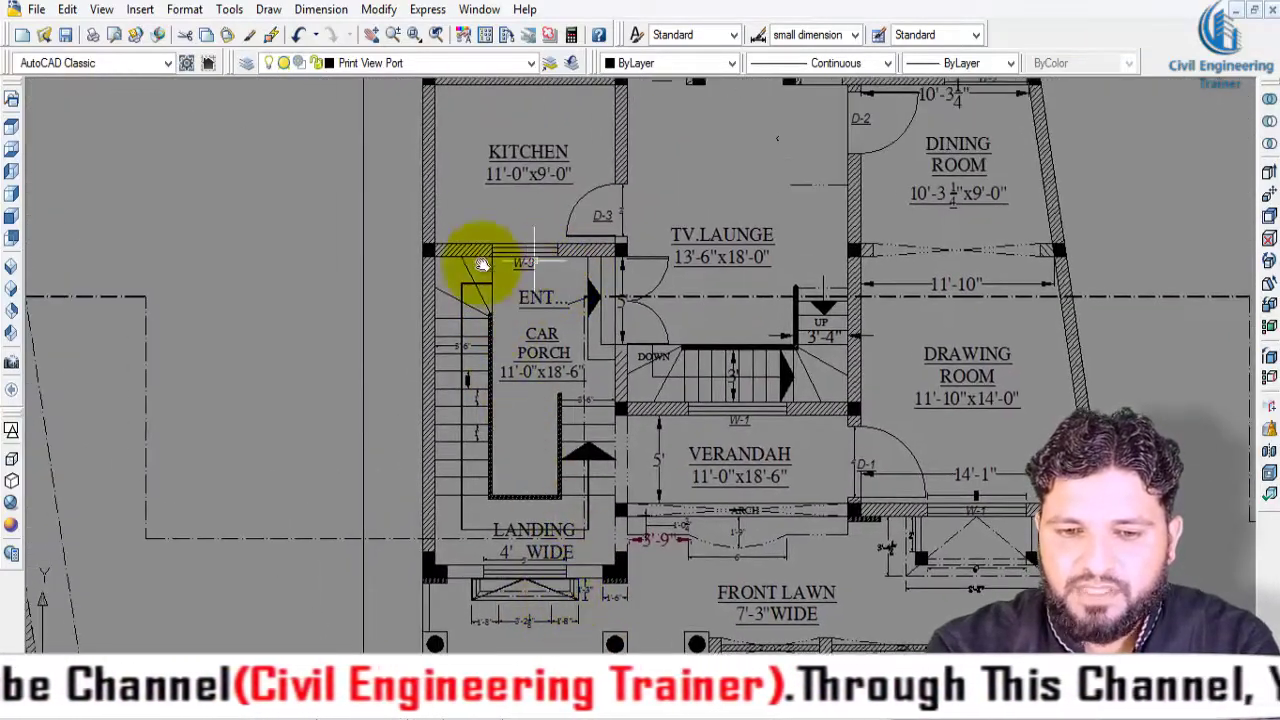
pyautogui.scroll(-2, 809, 509)
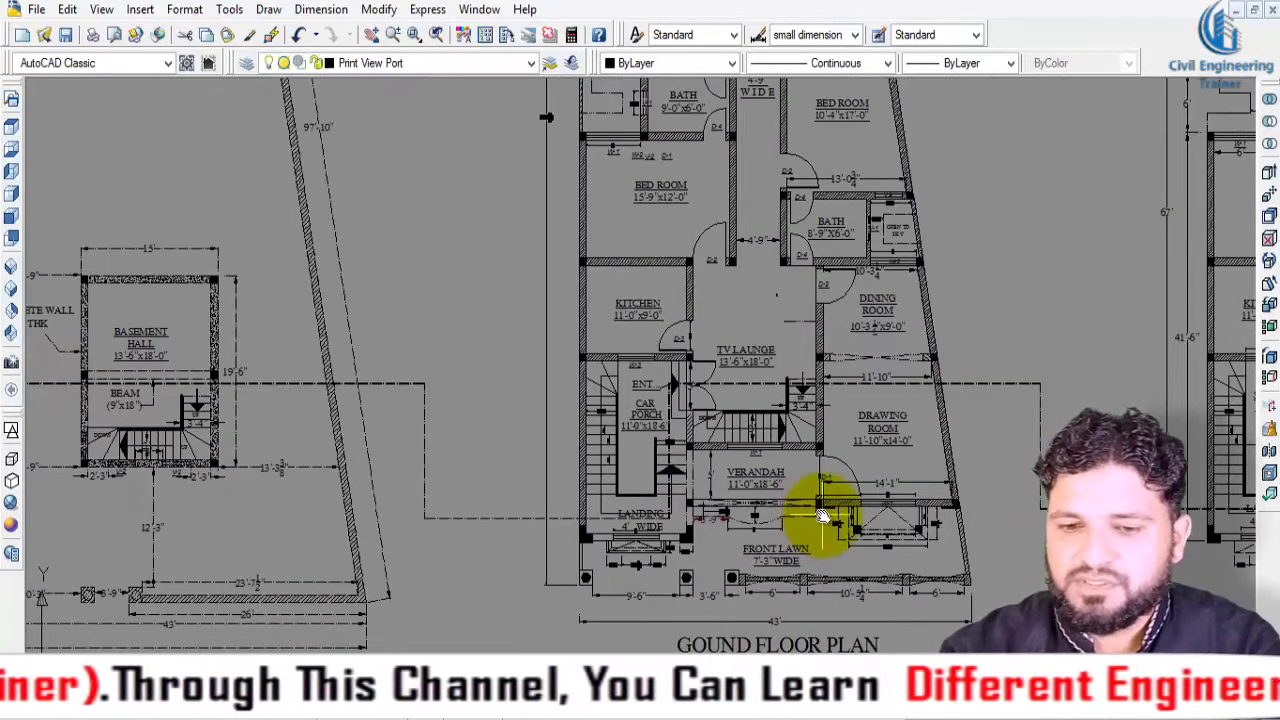
pyautogui.scroll(2, 657, 551)
pyautogui.scroll(1, 606, 571)
pyautogui.scroll(1, 706, 543)
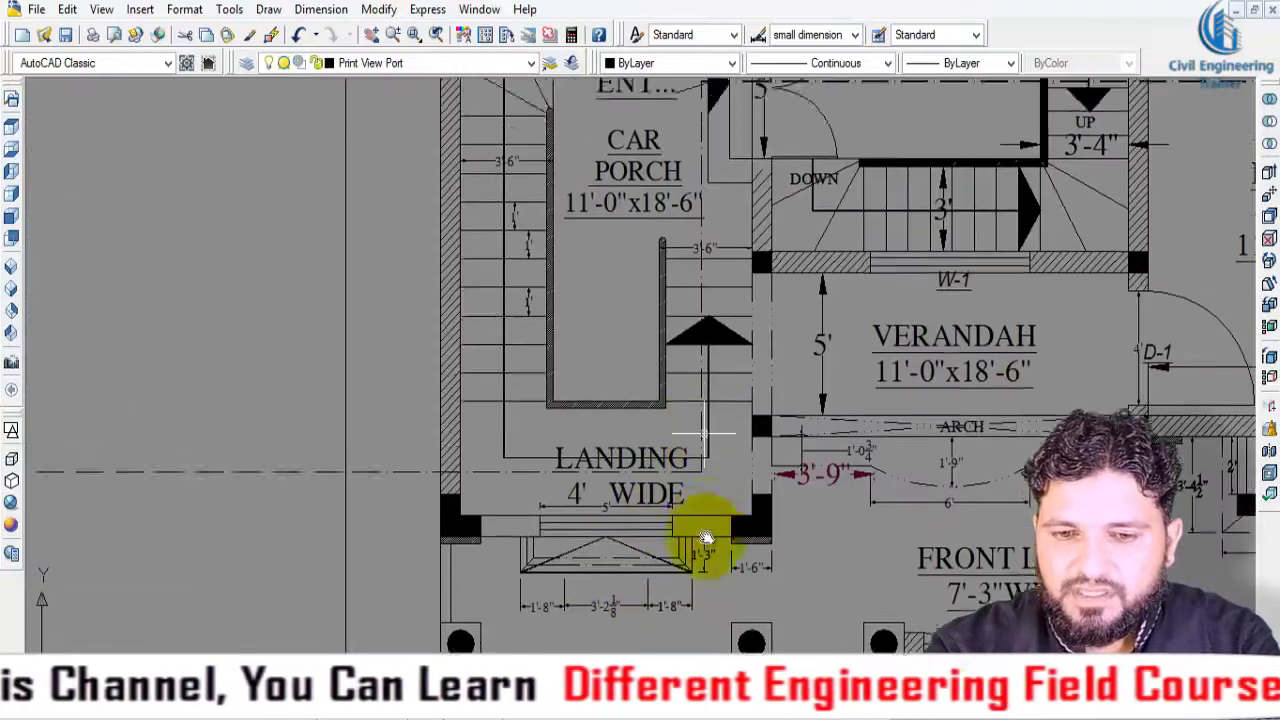
pyautogui.scroll(1, 702, 323)
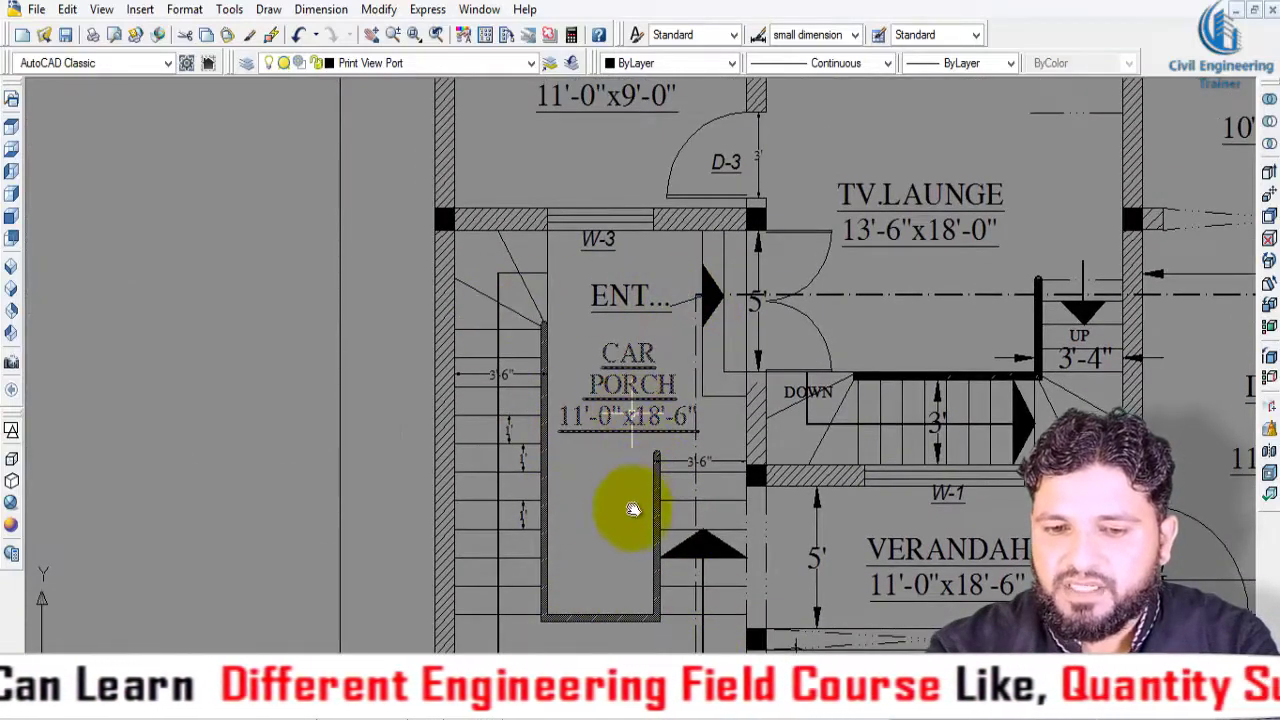
pyautogui.scroll(-1, 640, 290)
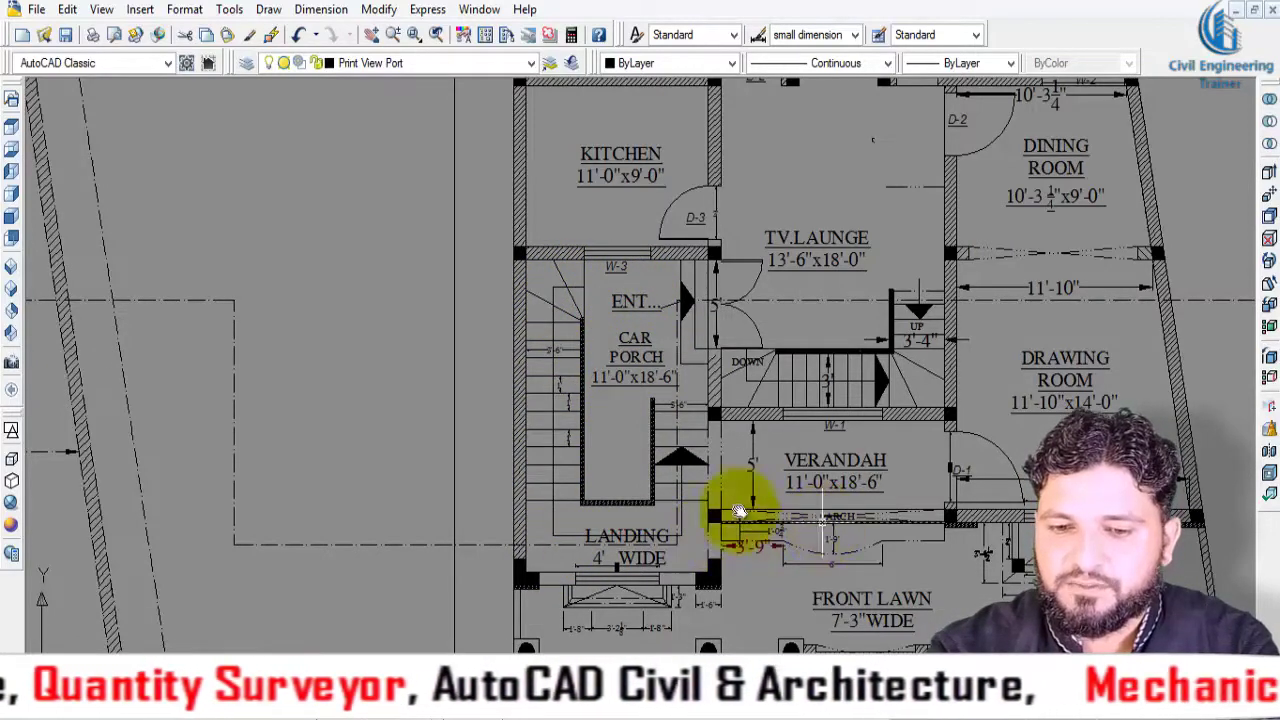
# Pan through the verandah, drawing room and dining room.
pyautogui.moveTo(738, 511); pyautogui.dragTo(466, 463, button='middle')
pyautogui.scroll(2, 420, 429)
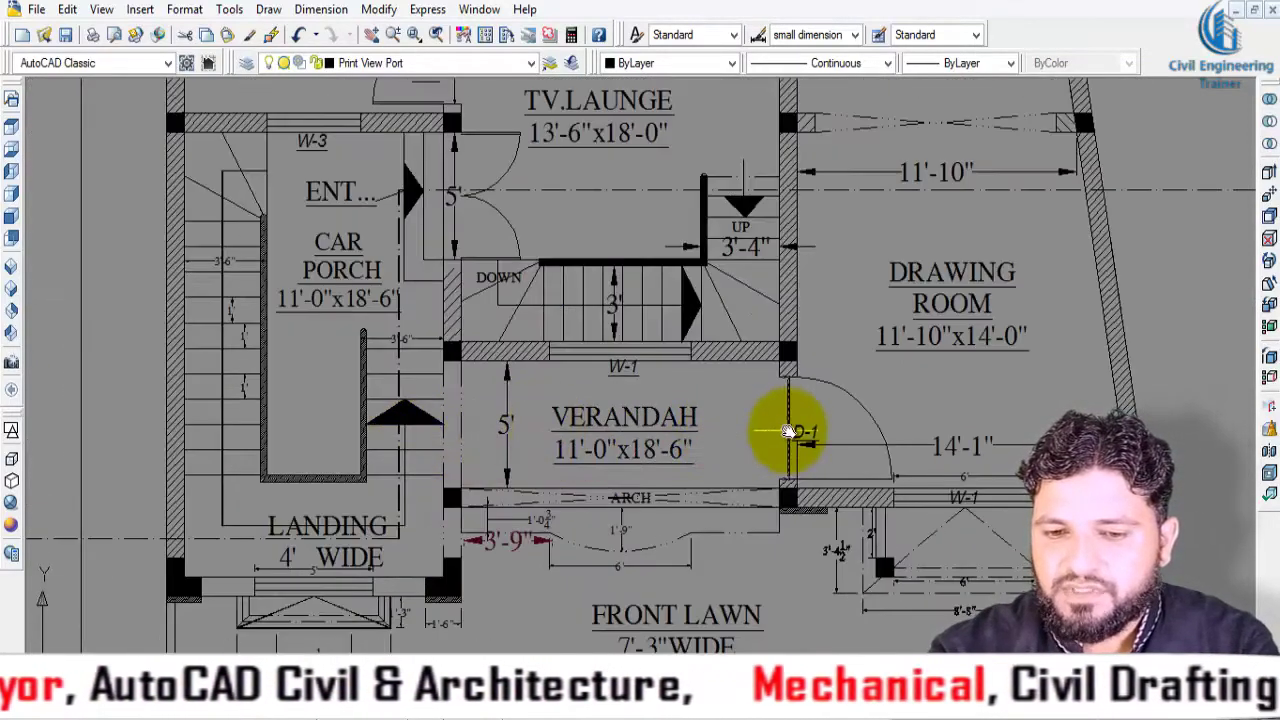
pyautogui.moveTo(790, 432); pyautogui.dragTo(720, 514, button='middle')
pyautogui.scroll(-3, 771, 429)
pyautogui.scroll(3, 771, 429)
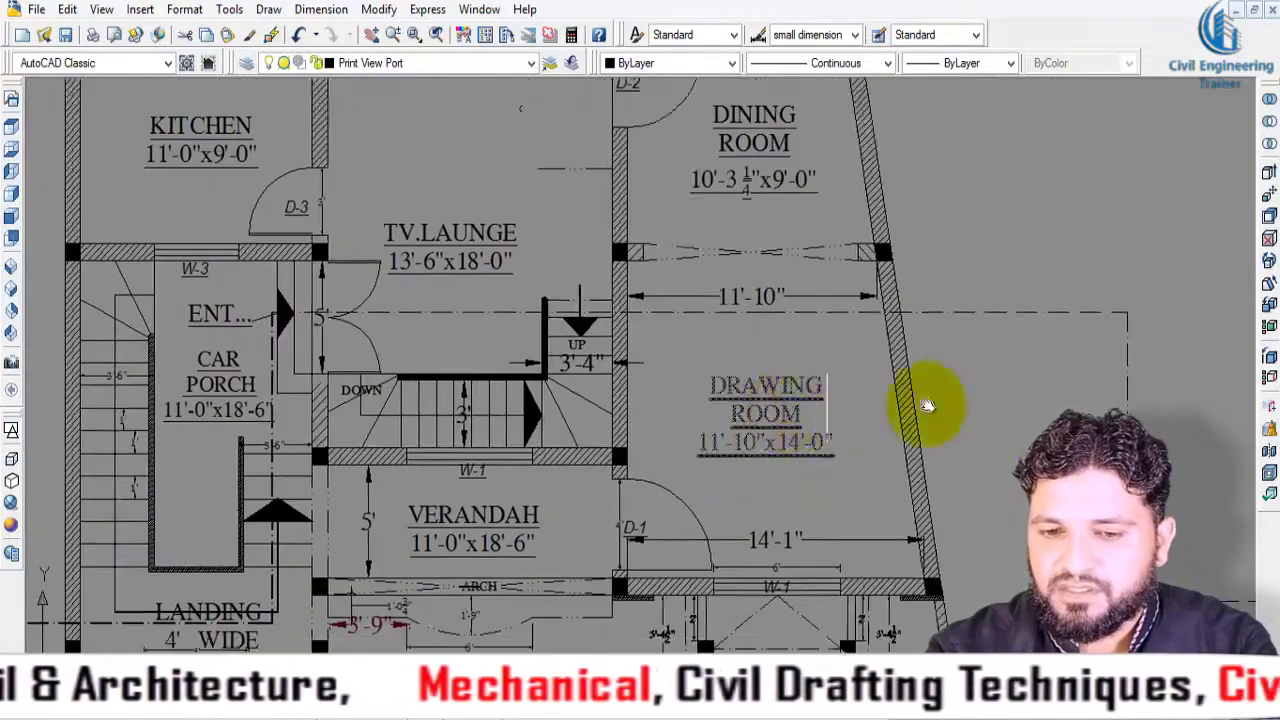
pyautogui.moveTo(927, 405); pyautogui.dragTo(976, 517, button='middle')
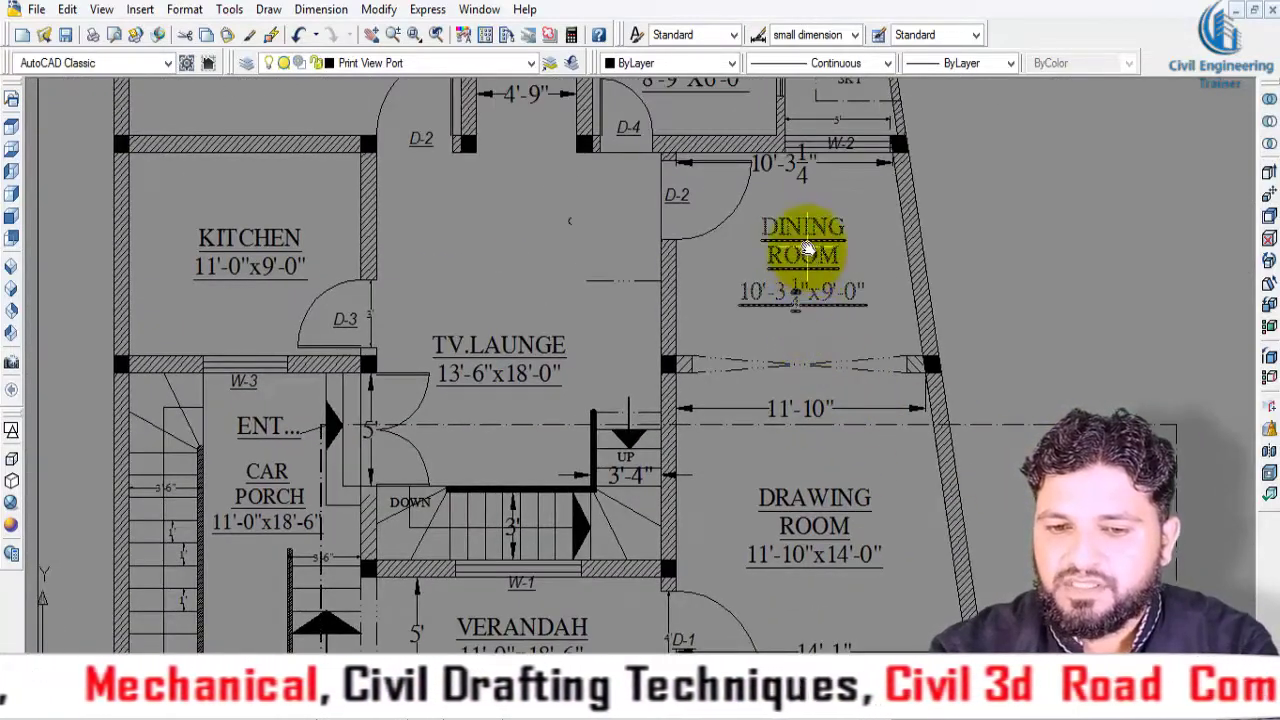
pyautogui.scroll(-2, 805, 250)
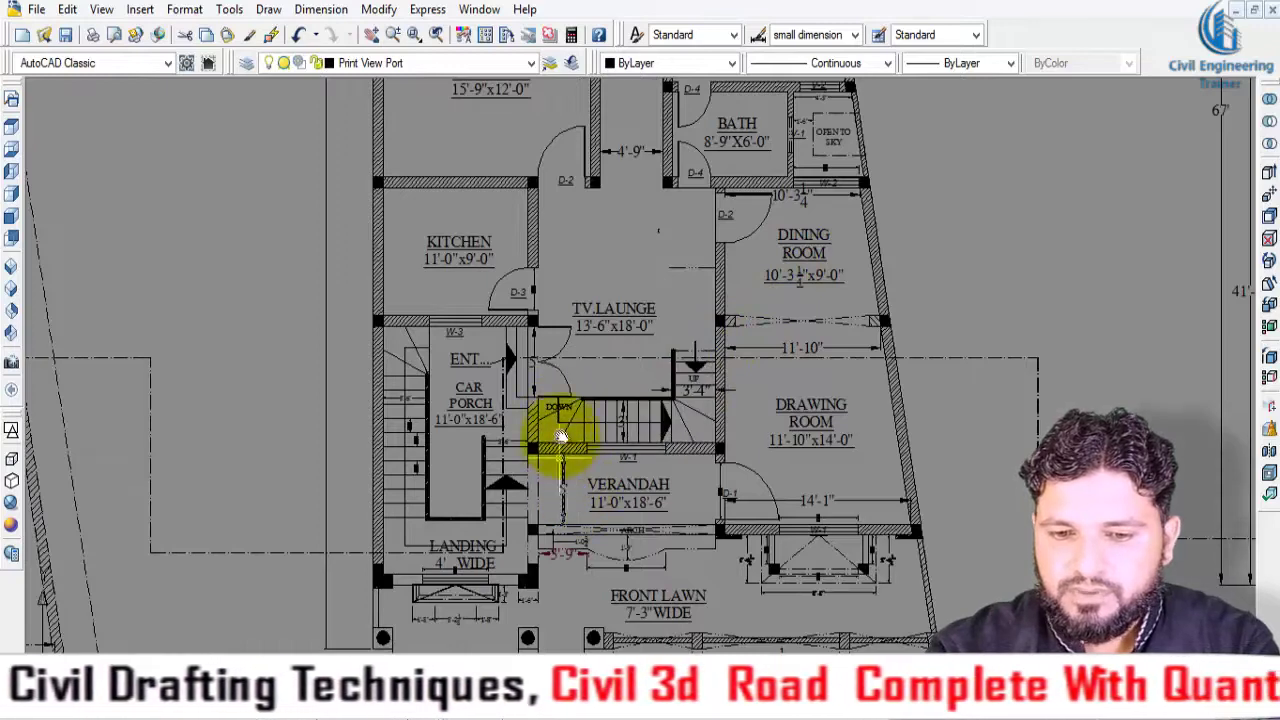
pyautogui.scroll(2, 548, 350)
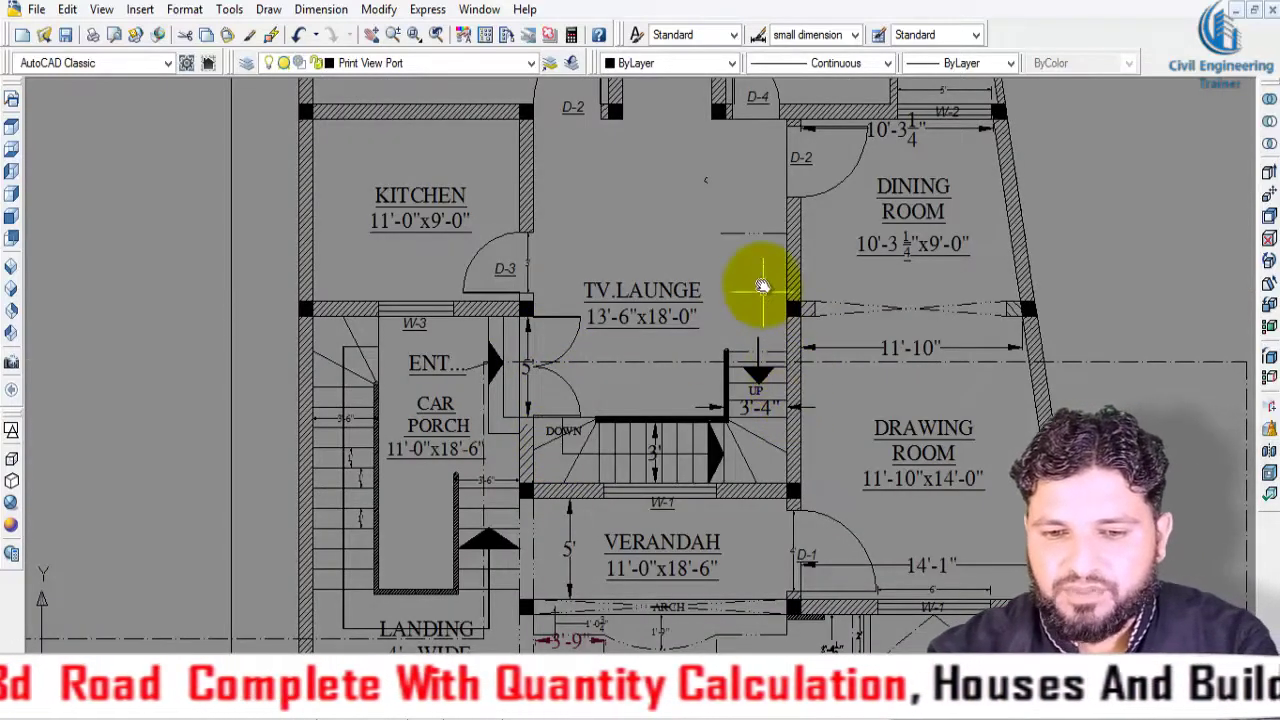
# Enlarge the upper bedrooms (15'-9"x12'-0", 10'-4"x17'-0") and the 8'-9"x6'-0" bath.
pyautogui.moveTo(757, 286); pyautogui.dragTo(766, 429, button='middle')
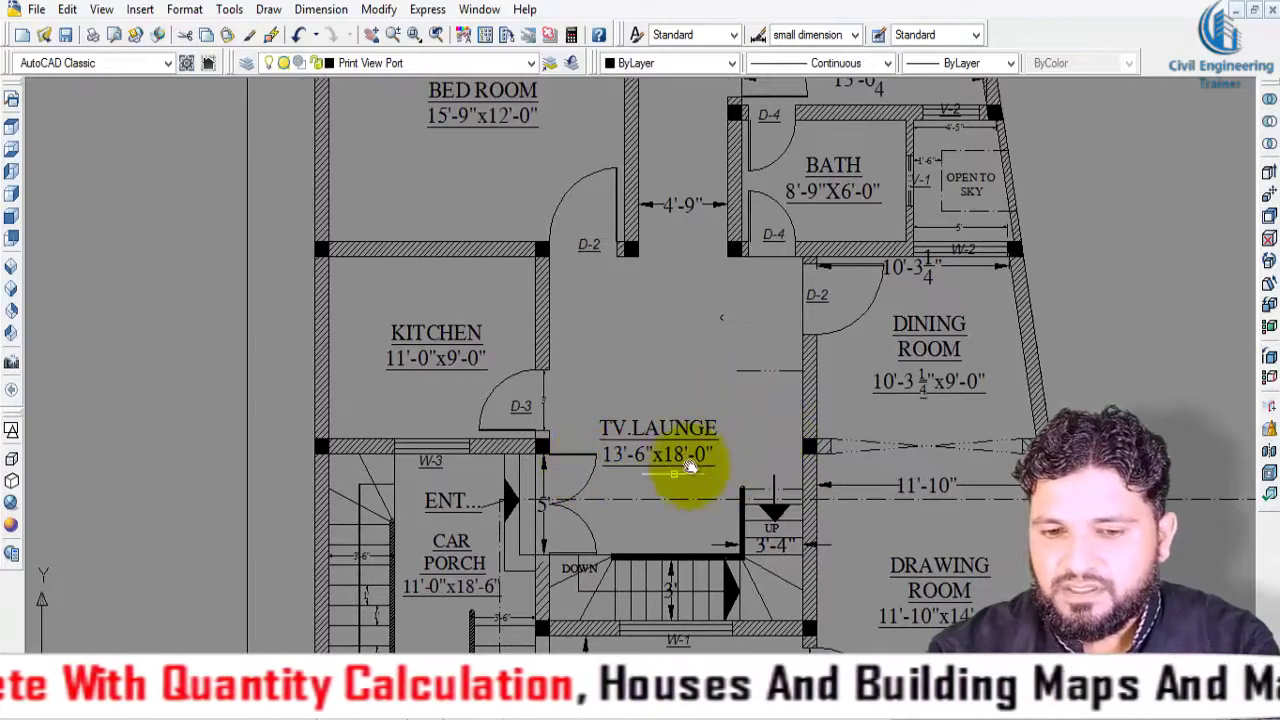
pyautogui.scroll(-4, 750, 470)
pyautogui.scroll(4, 868, 468)
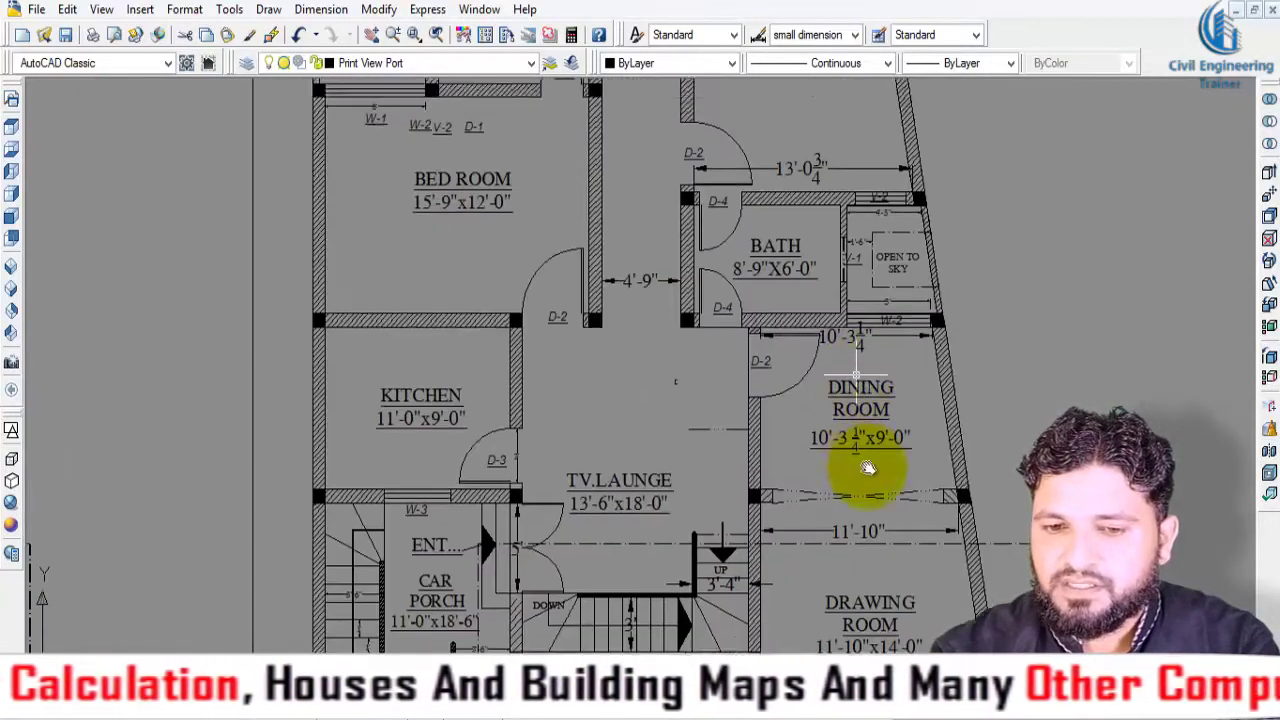
pyautogui.scroll(1, 868, 468)
pyautogui.scroll(1, 817, 491)
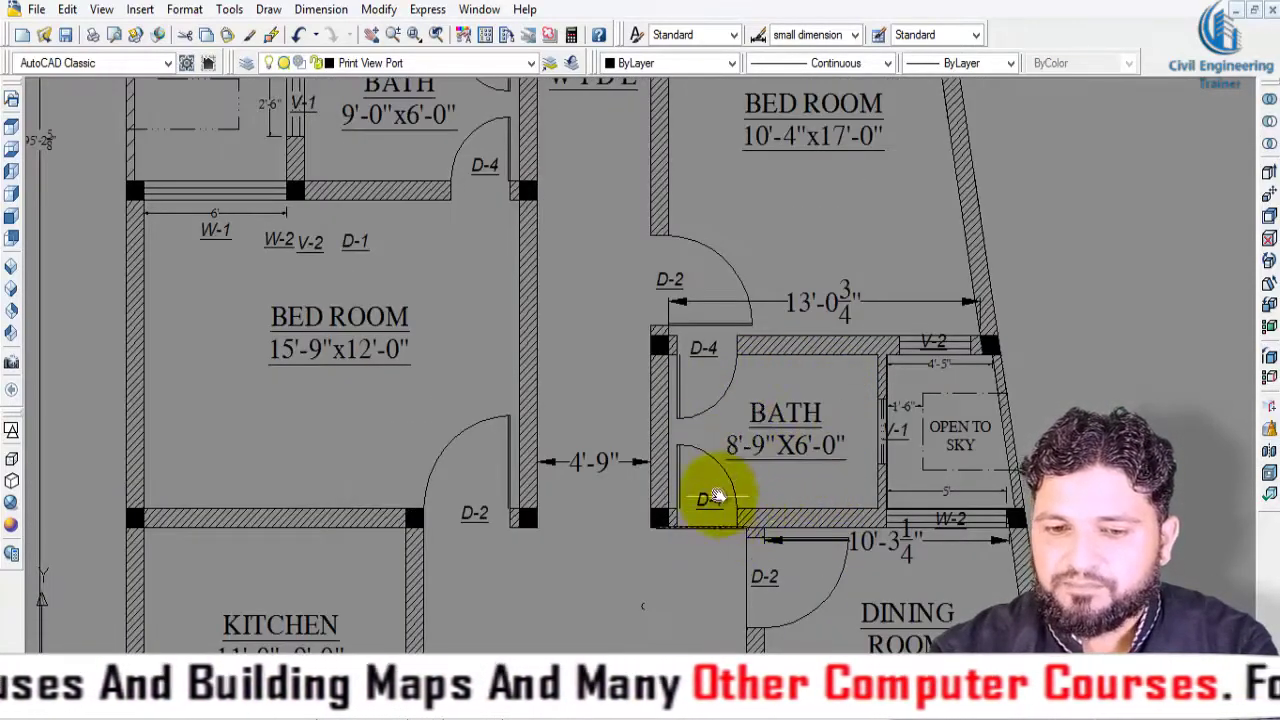
# Centre the bedrooms, bath and the lobby between them.
pyautogui.moveTo(717, 497); pyautogui.dragTo(757, 383, button='middle')
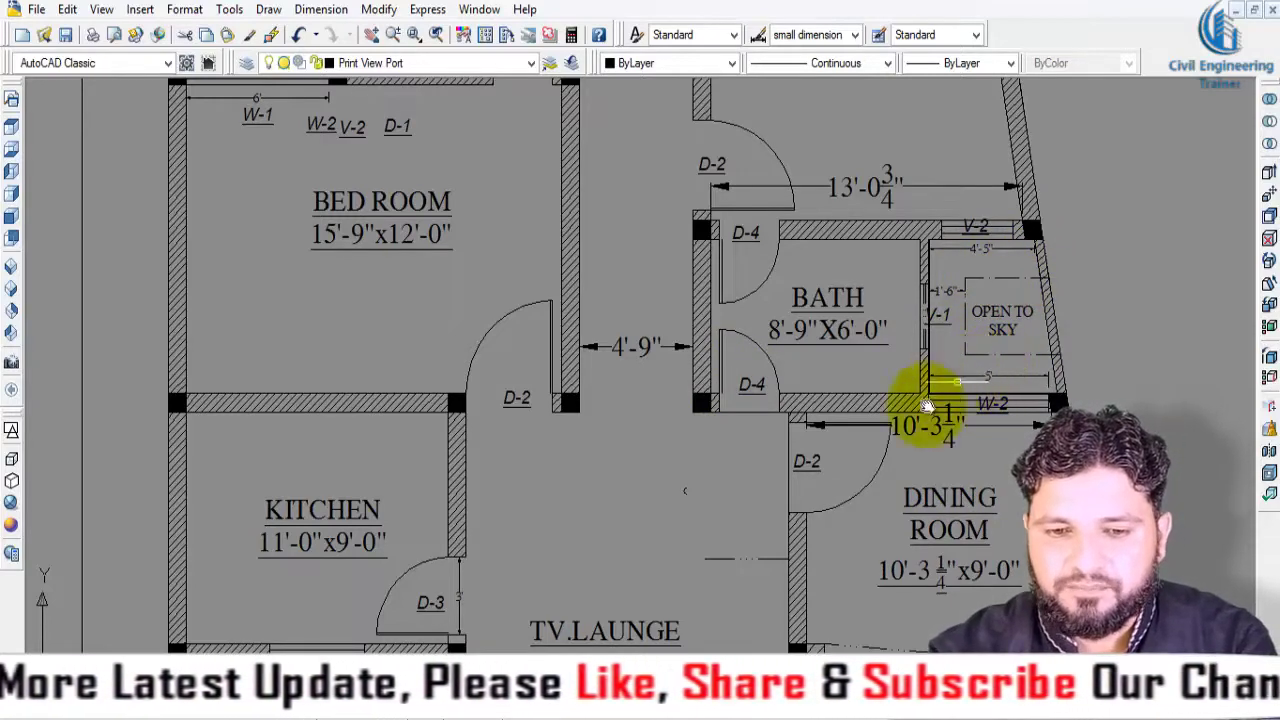
pyautogui.scroll(-3, 800, 380)
pyautogui.scroll(2, 686, 350)
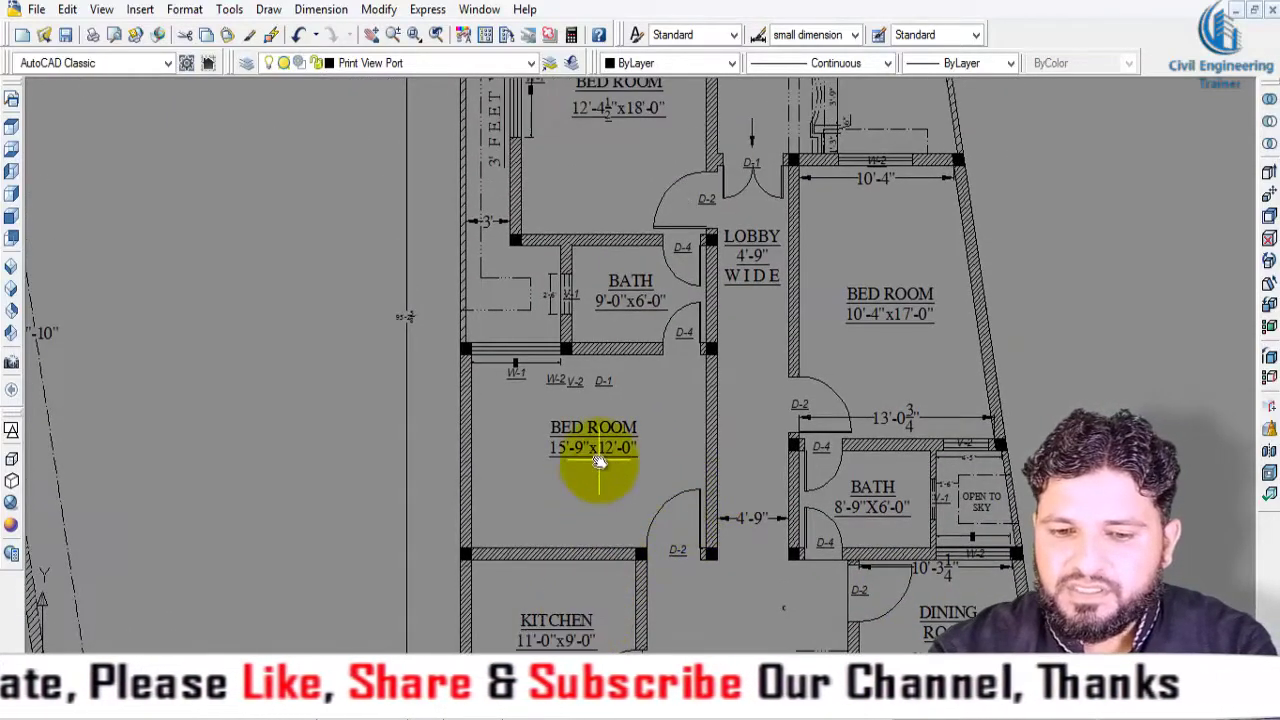
pyautogui.scroll(2, 583, 461)
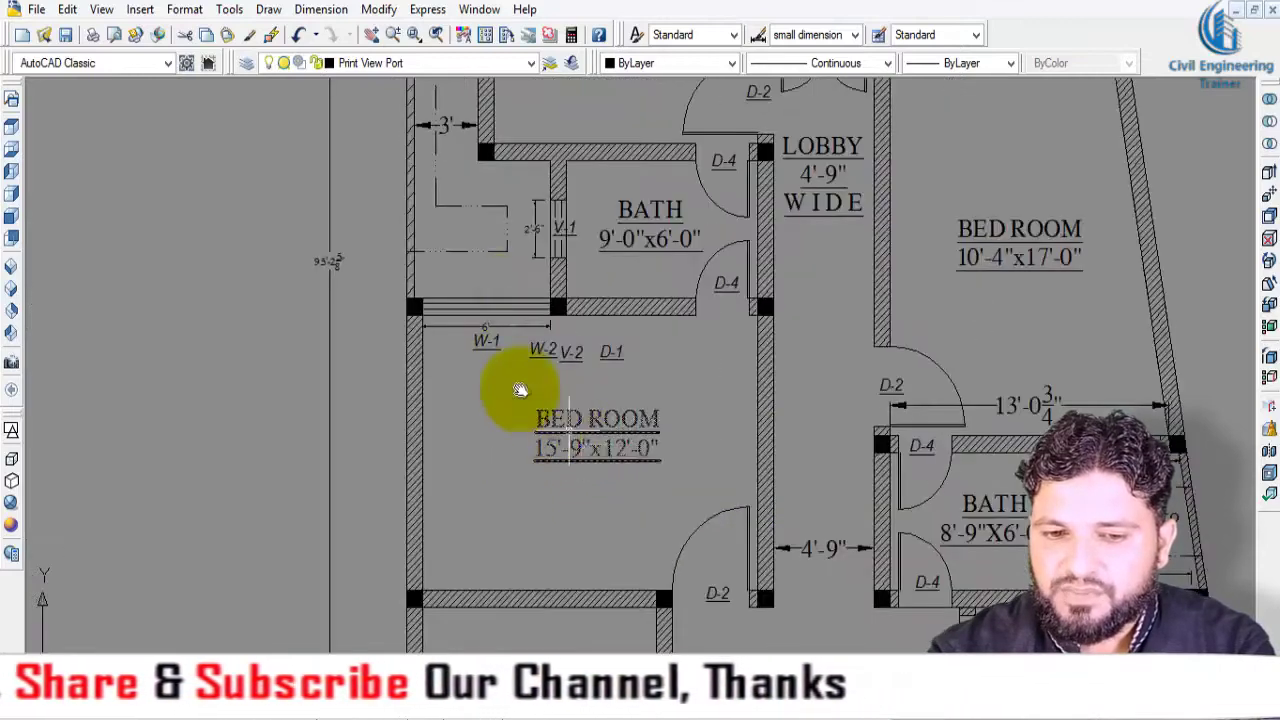
pyautogui.scroll(-2, 505, 267)
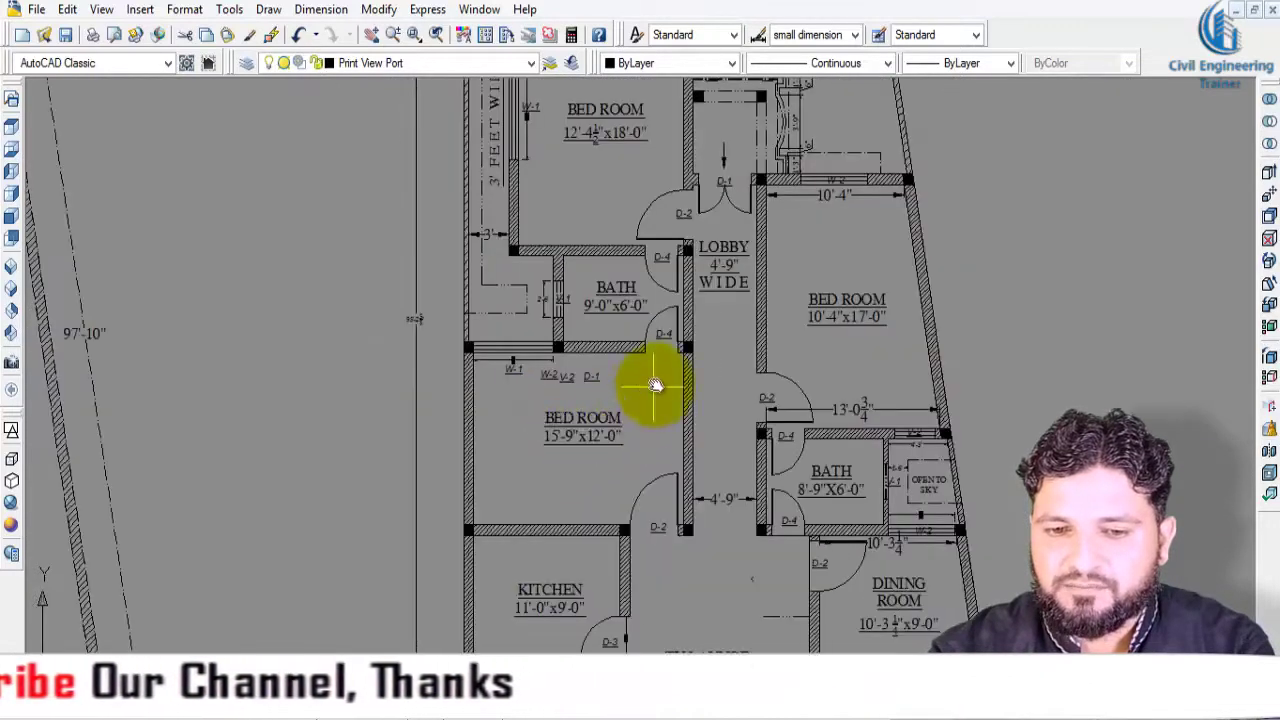
pyautogui.moveTo(652, 386); pyautogui.dragTo(663, 514, button='middle')
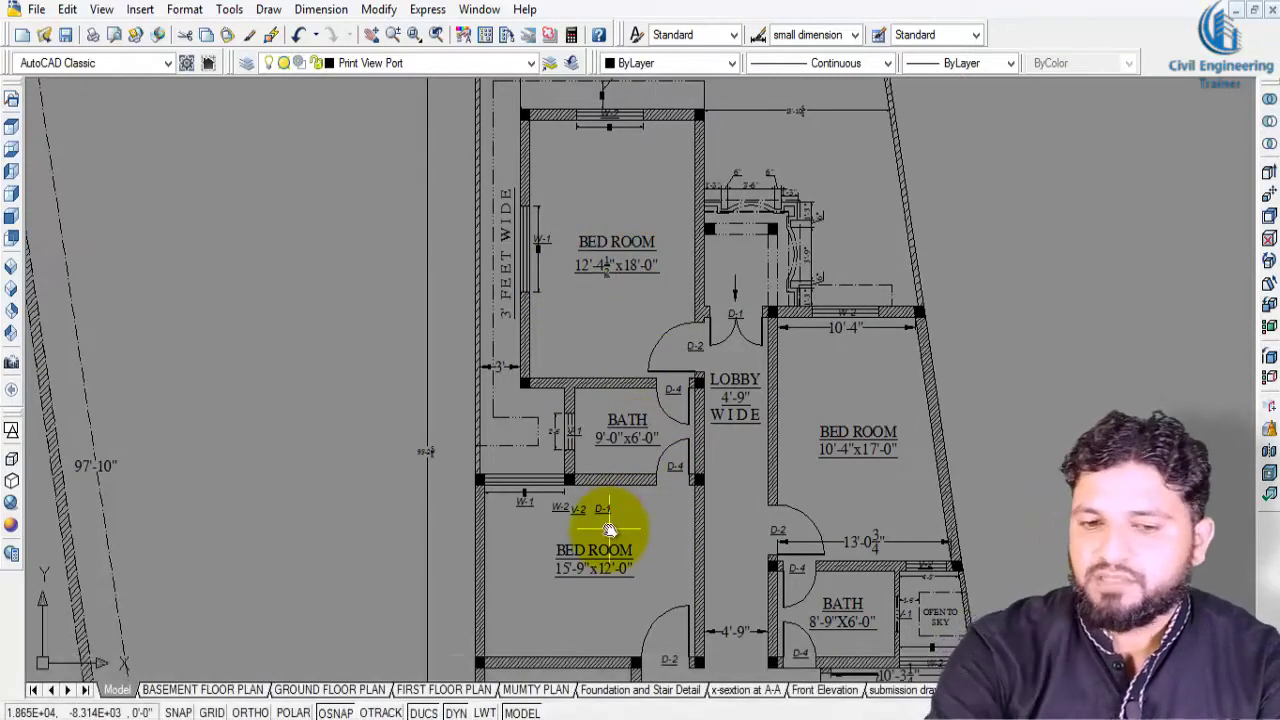
# Check the right-side dimensions and plot outline, then zoom out to show all three floor plans.
pyautogui.moveTo(838, 547); pyautogui.dragTo(680, 544, button='middle')
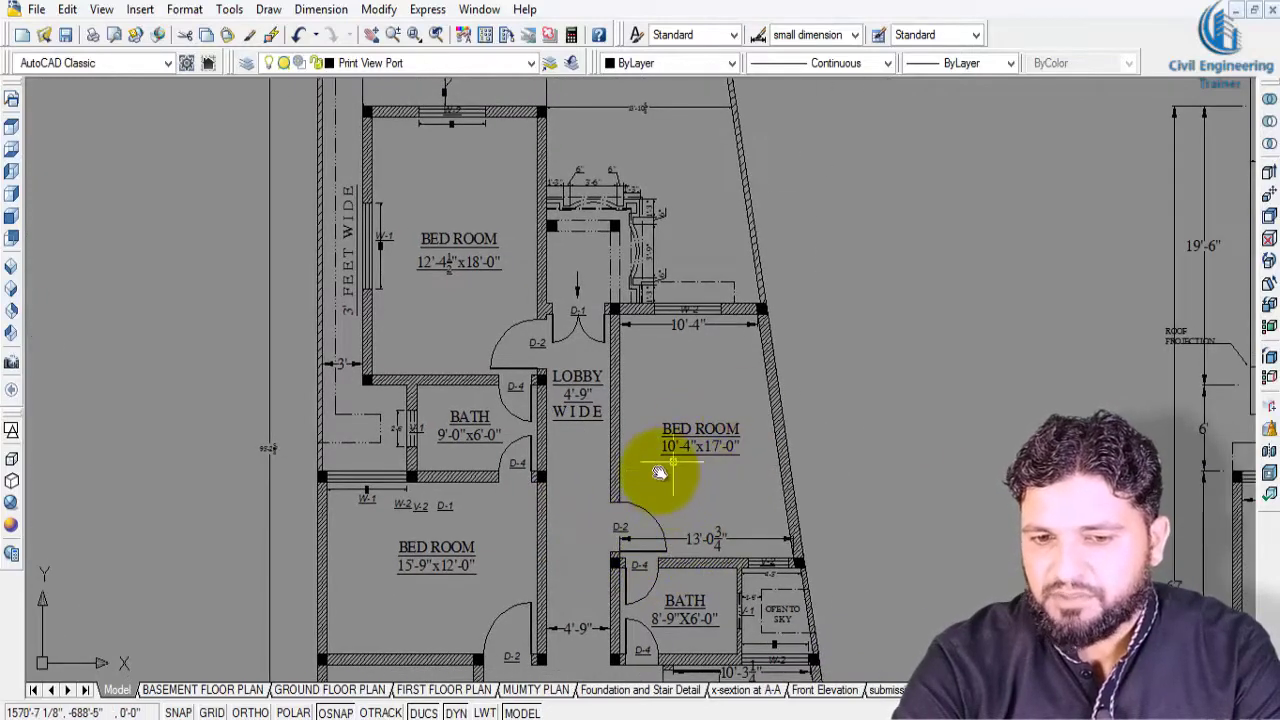
pyautogui.scroll(-2, 727, 459)
pyautogui.scroll(2, 651, 282)
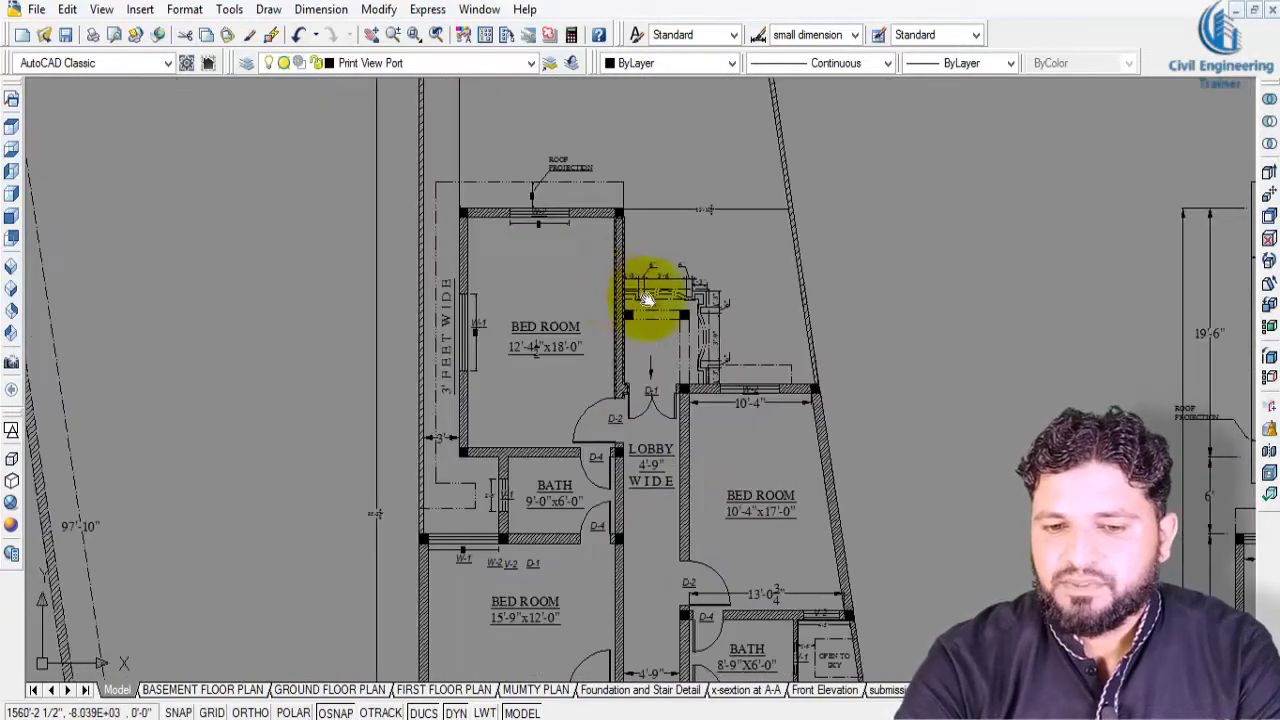
pyautogui.scroll(2, 648, 298)
pyautogui.scroll(2, 686, 306)
pyautogui.scroll(-4, 694, 394)
pyautogui.moveTo(737, 351); pyautogui.dragTo(750, 462, button='middle')
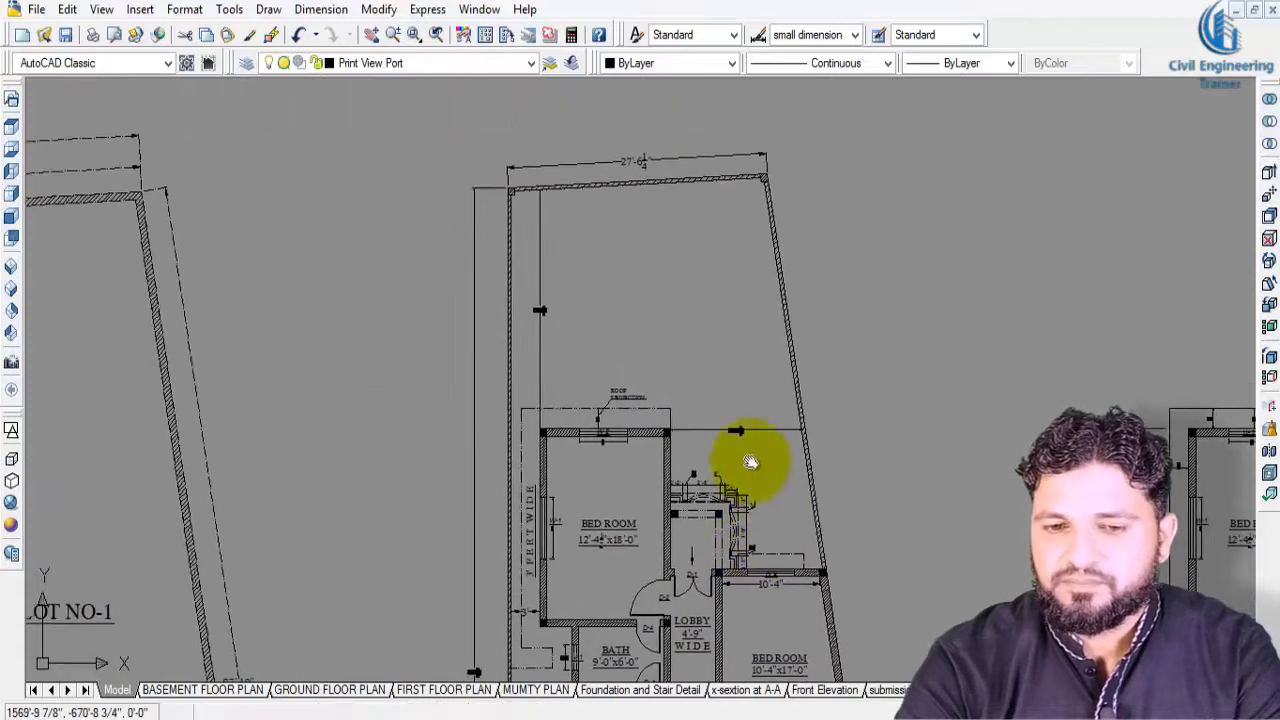
pyautogui.scroll(2, 694, 260)
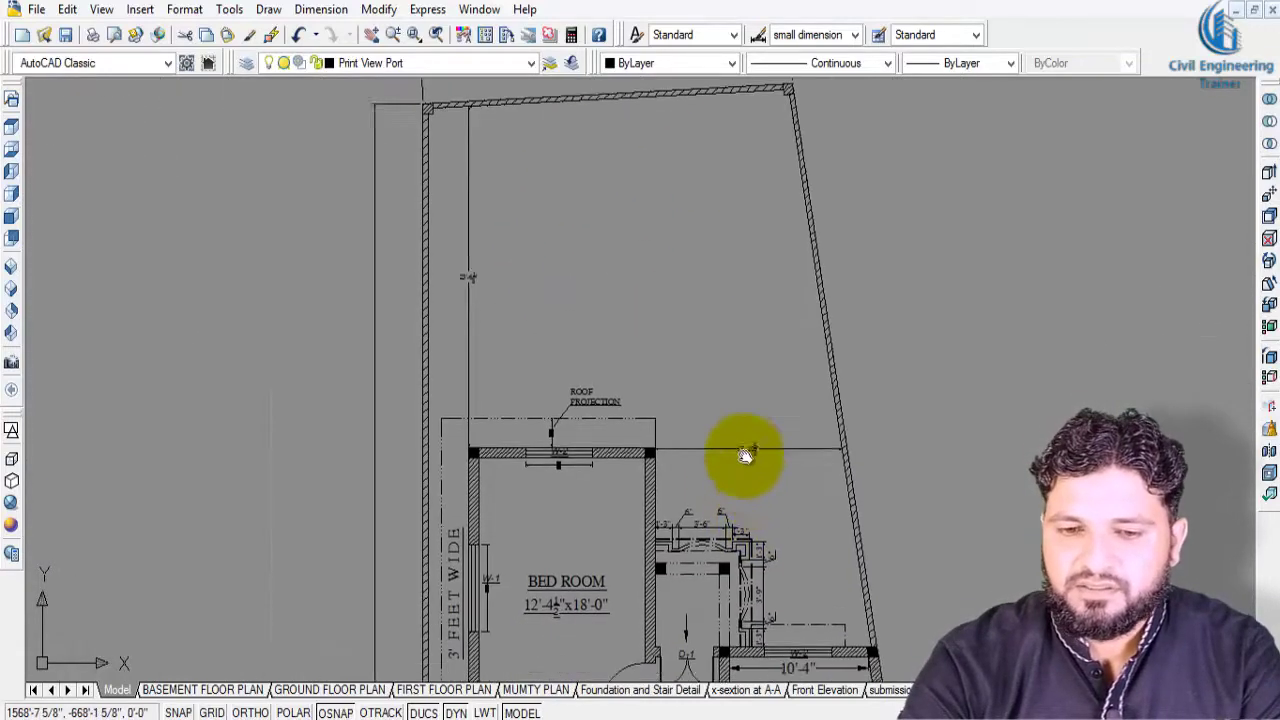
pyautogui.scroll(-1, 620, 320)
pyautogui.scroll(-3, 686, 371)
# Move from the ground floor plan to the first floor plan's lobby and upper bedrooms.
pyautogui.scroll(1, 690, 440)
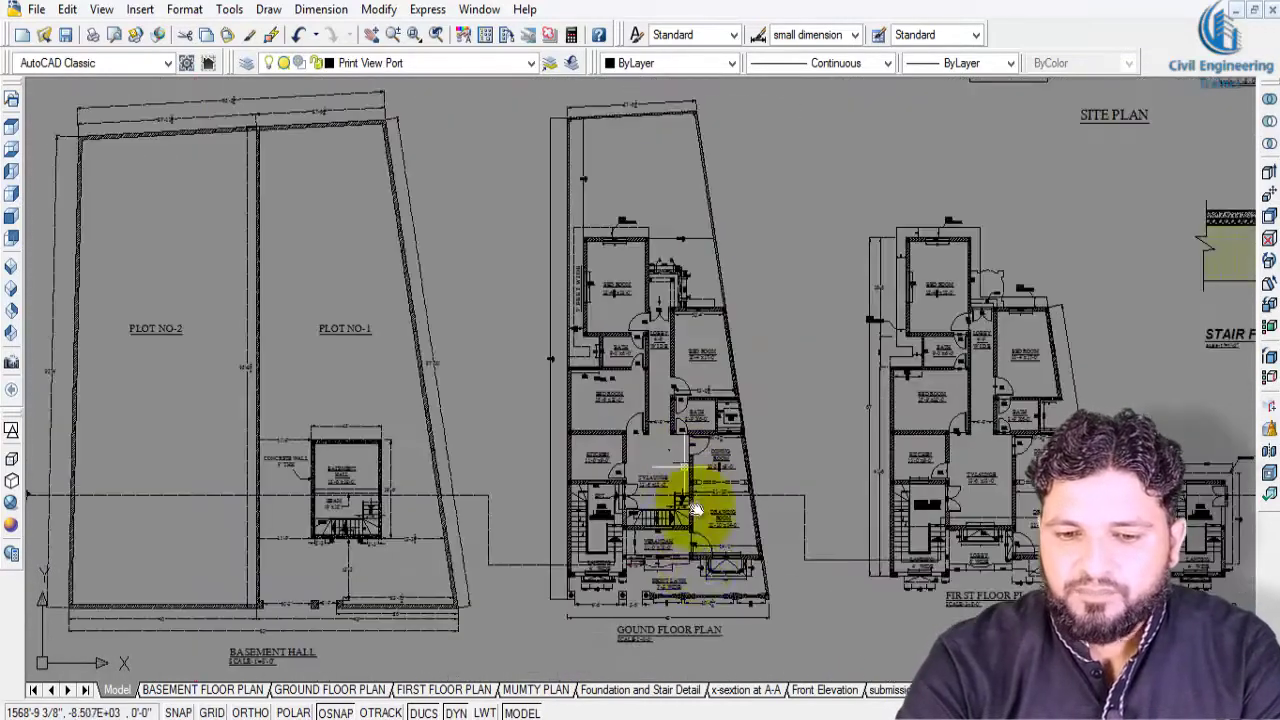
pyautogui.scroll(3, 680, 600)
pyautogui.moveTo(880, 486); pyautogui.dragTo(412, 466, button='middle')
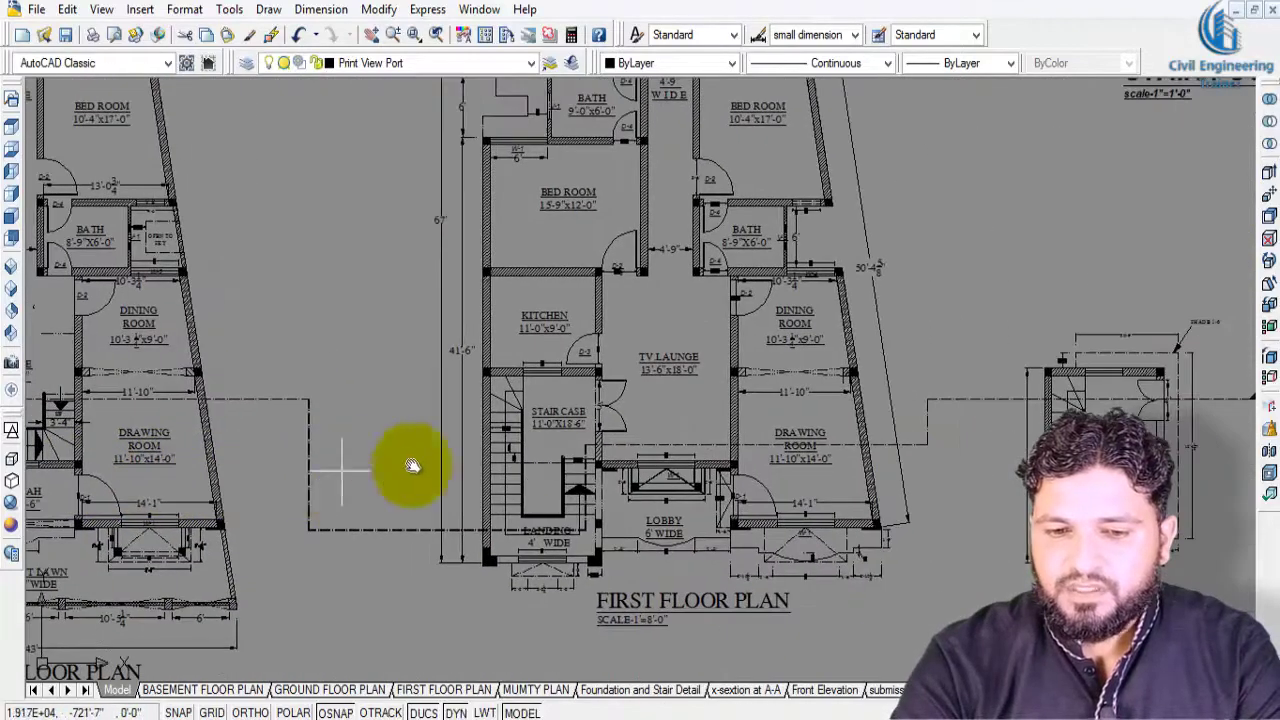
pyautogui.scroll(2, 745, 450)
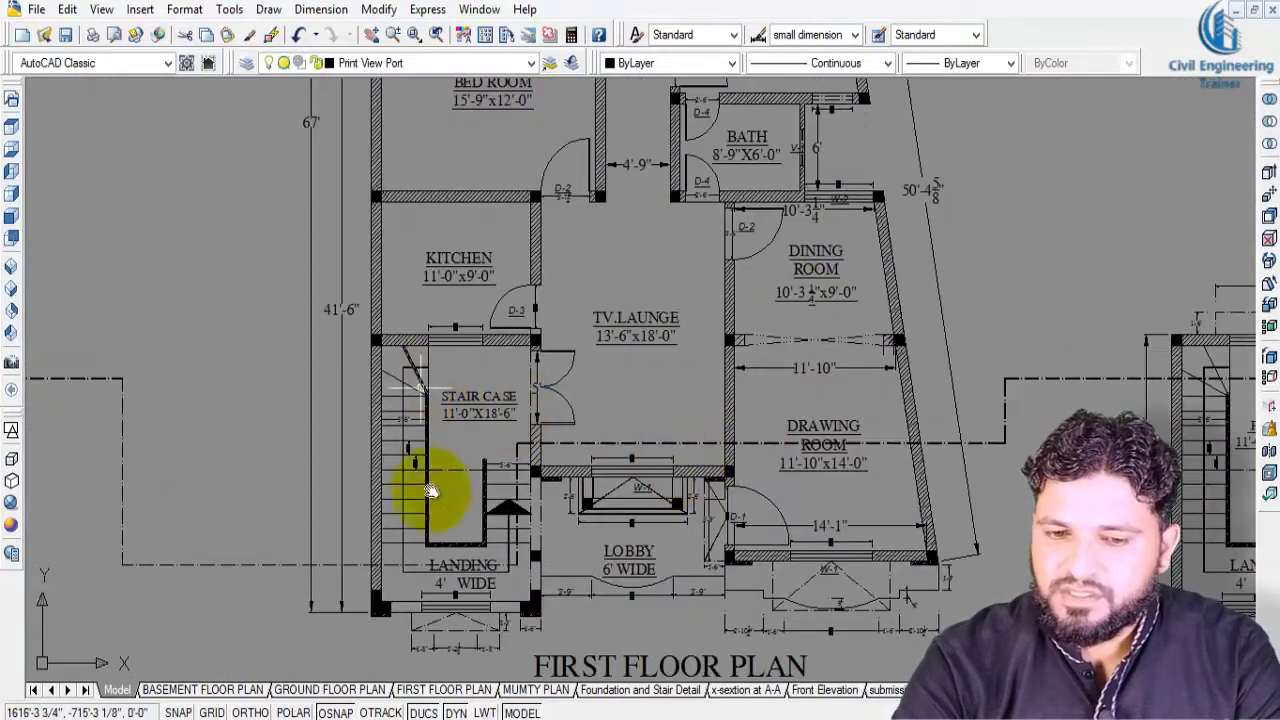
pyautogui.moveTo(690, 450)
pyautogui.mouseDown(button='middle')
pyautogui.moveTo(823, 528)
pyautogui.moveTo(820, 548)
pyautogui.mouseUp(button='middle')
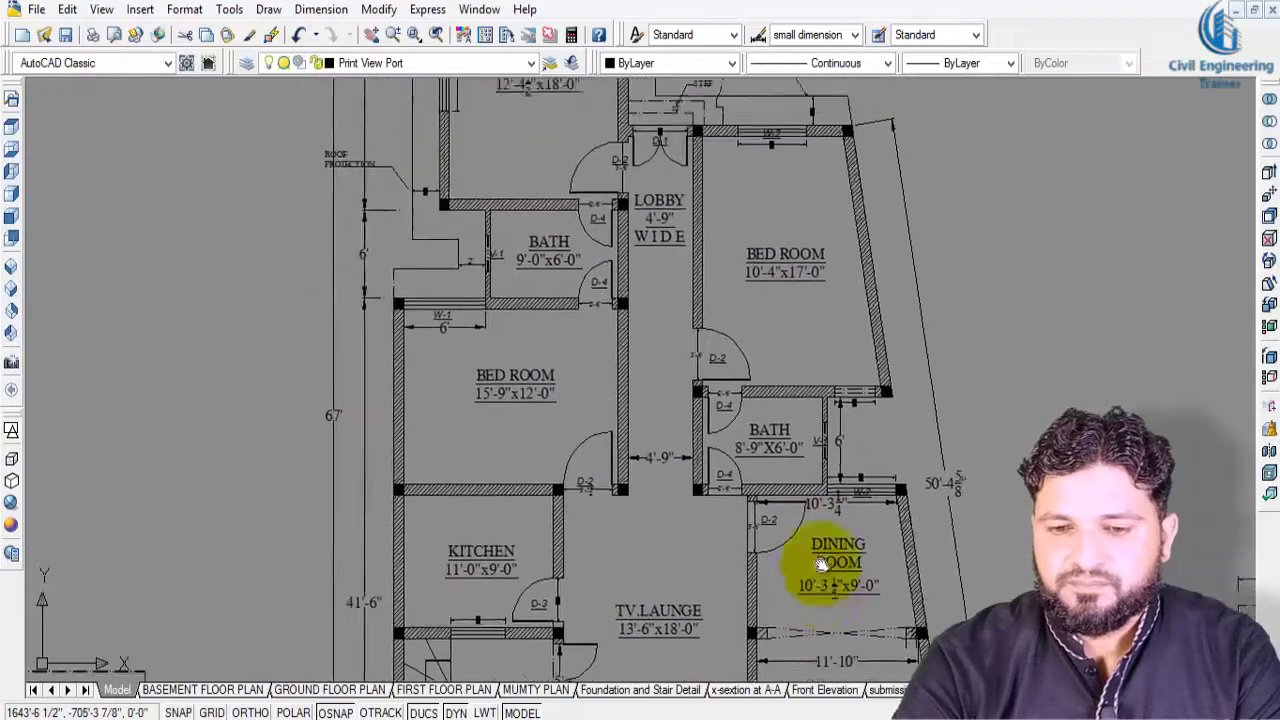
pyautogui.moveTo(688, 385); pyautogui.dragTo(714, 557, button='middle')
# Zoom out to the elevations and sections, then zoom into X-SECTION AT A-A's basement.
pyautogui.scroll(-5, 686, 409)
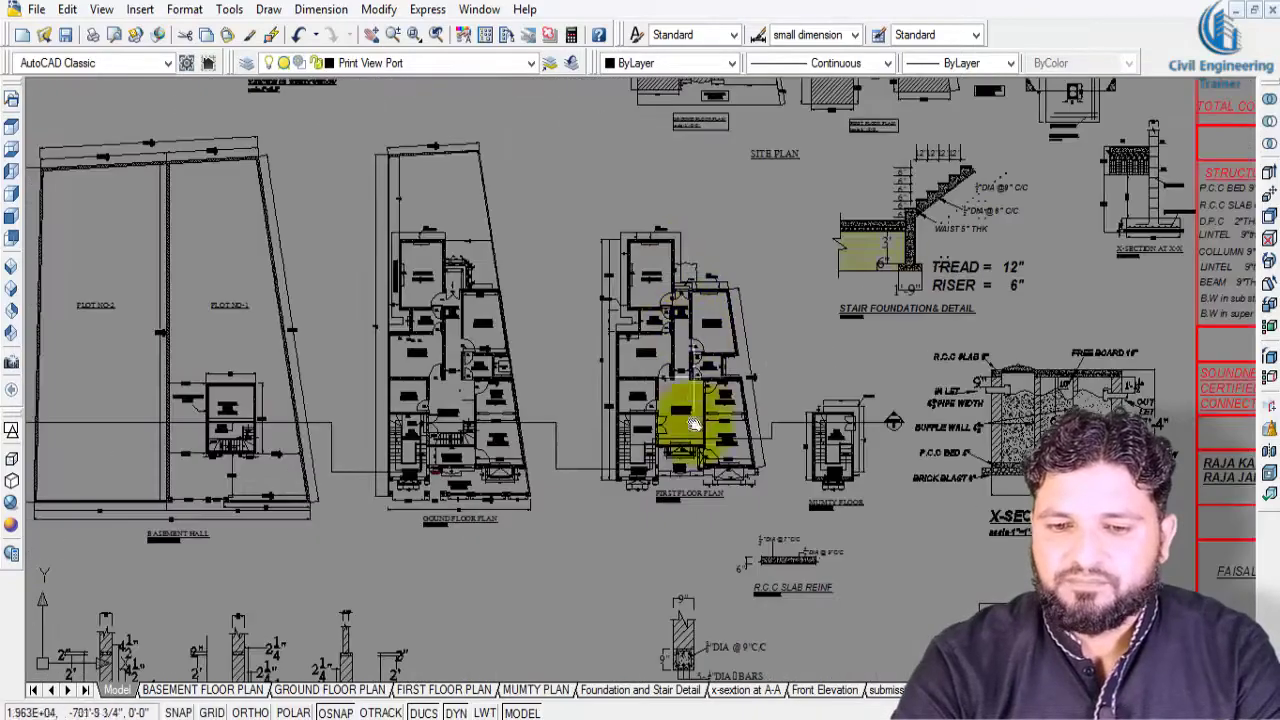
pyautogui.moveTo(686, 409); pyautogui.dragTo(727, 278, button='middle')
pyautogui.scroll(-2, 727, 278)
pyautogui.moveTo(600, 300); pyautogui.dragTo(743, 594, button='middle')
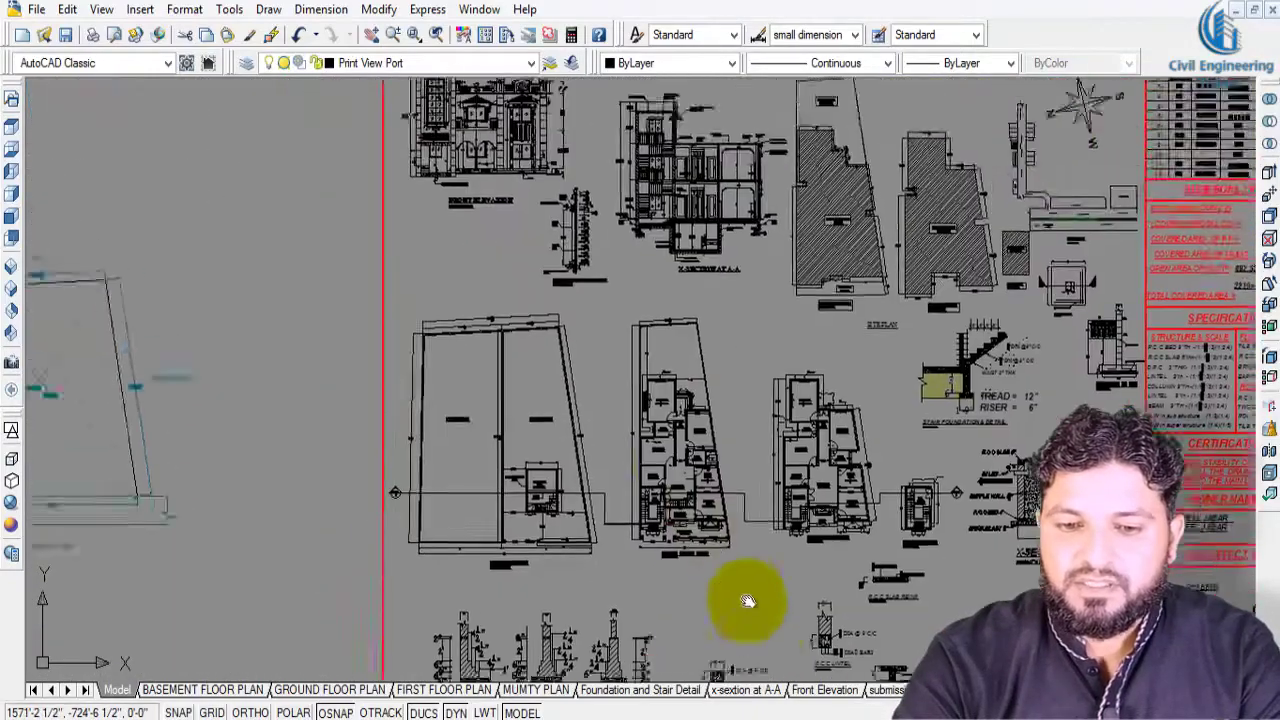
pyautogui.scroll(3, 652, 230)
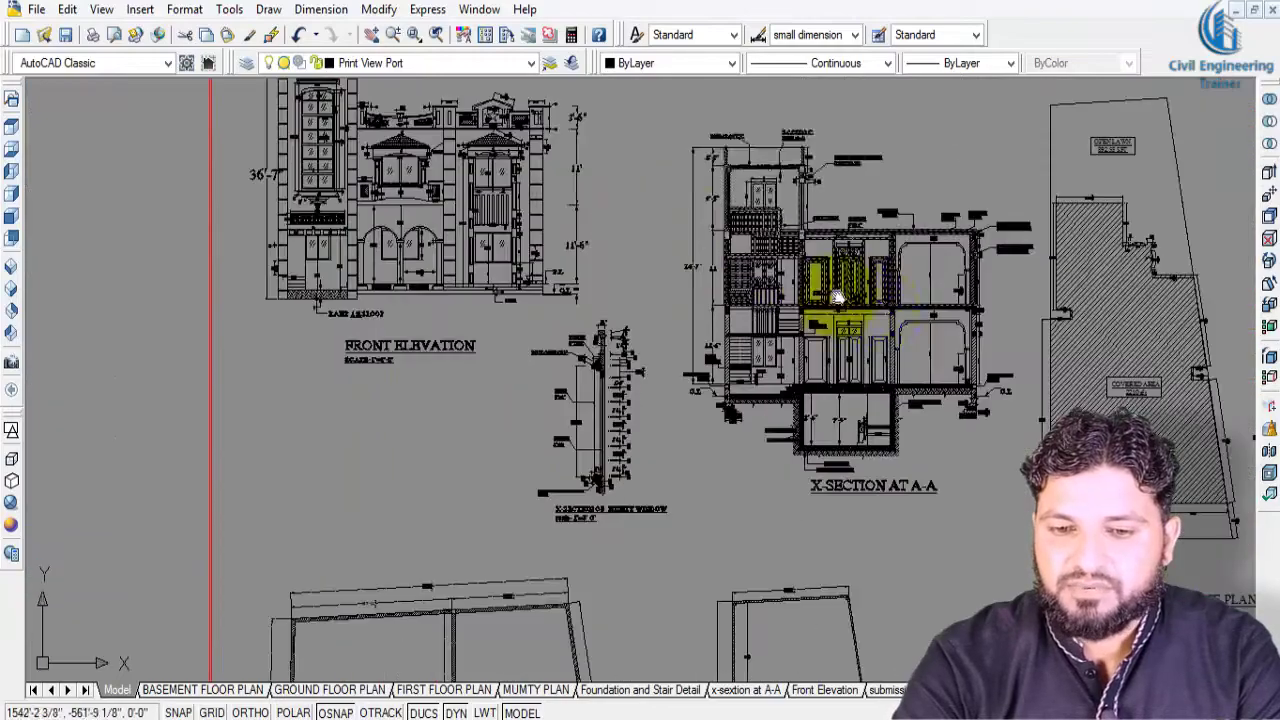
pyautogui.scroll(2, 929, 380)
pyautogui.moveTo(829, 409); pyautogui.dragTo(641, 443, button='middle')
pyautogui.scroll(2, 641, 443)
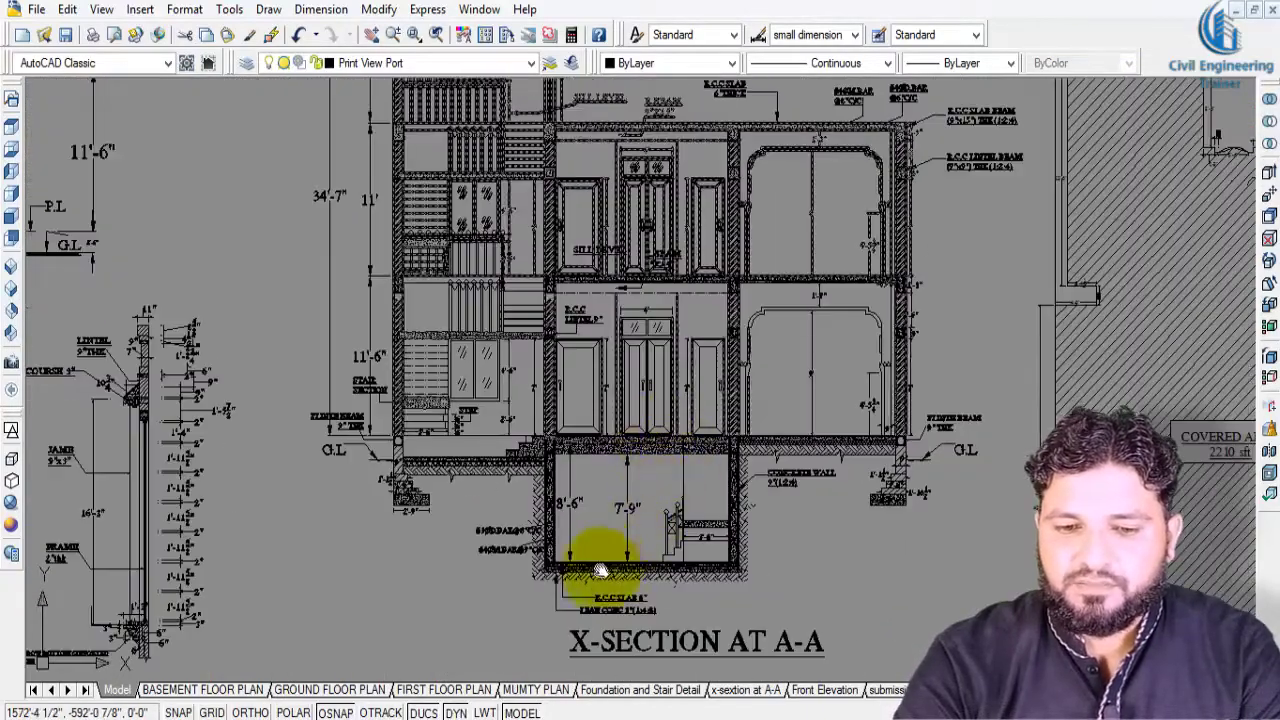
pyautogui.scroll(2, 600, 571)
pyautogui.moveTo(571, 566)
pyautogui.mouseDown(button='middle')
pyautogui.moveTo(663, 429)
pyautogui.moveTo(586, 180)
pyautogui.moveTo(557, 412)
pyautogui.mouseUp(button='middle')
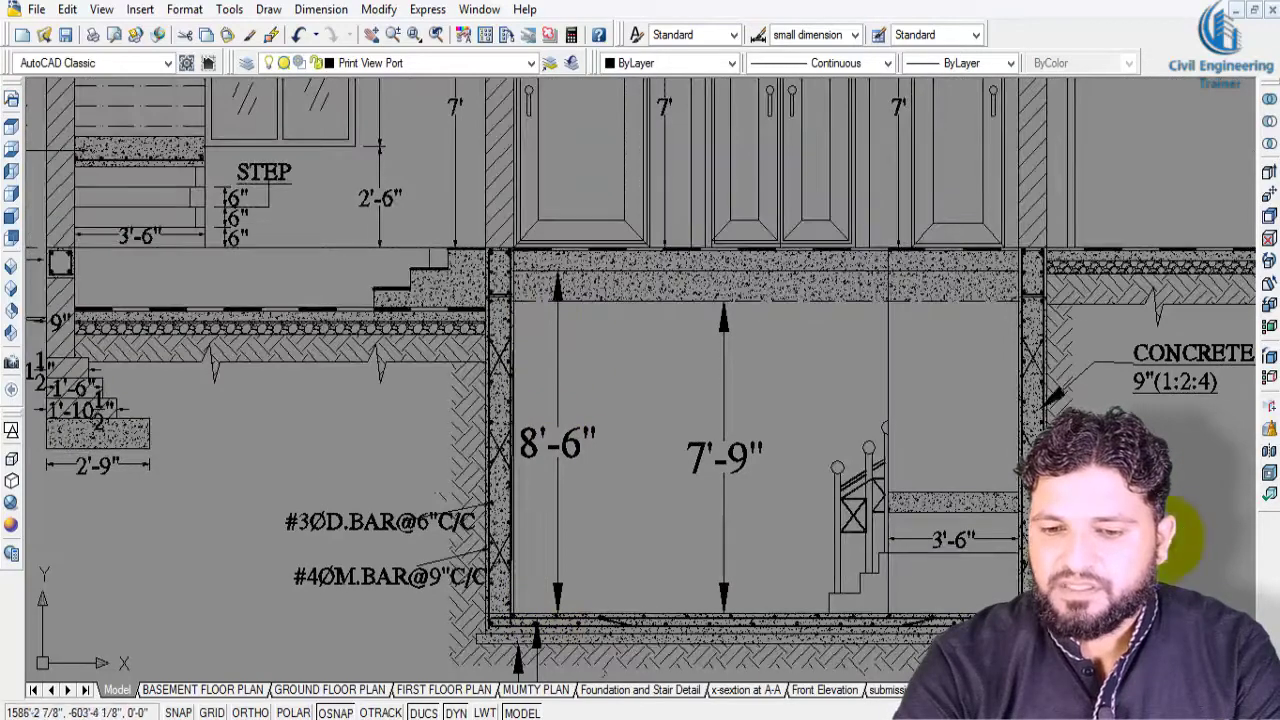
# Inspect the stair section and its step detail.
pyautogui.scroll(-2, 1074, 520)
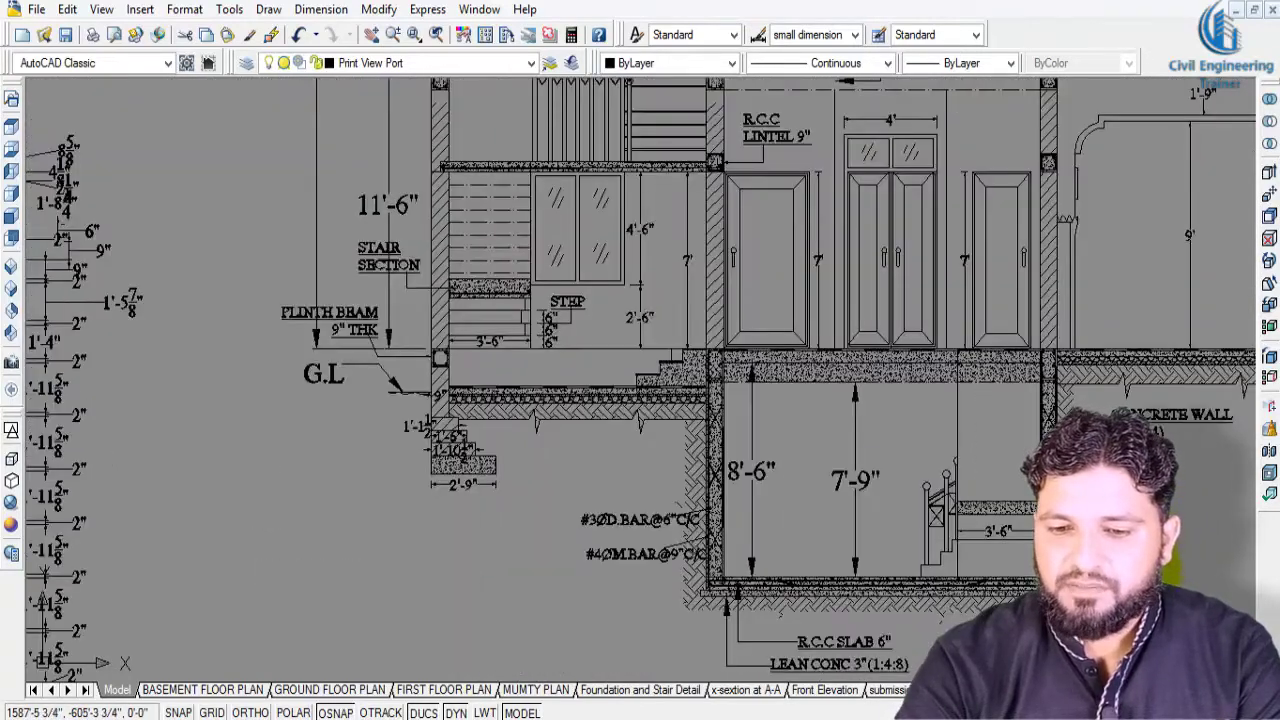
pyautogui.moveTo(1074, 520); pyautogui.dragTo(1026, 498, button='middle')
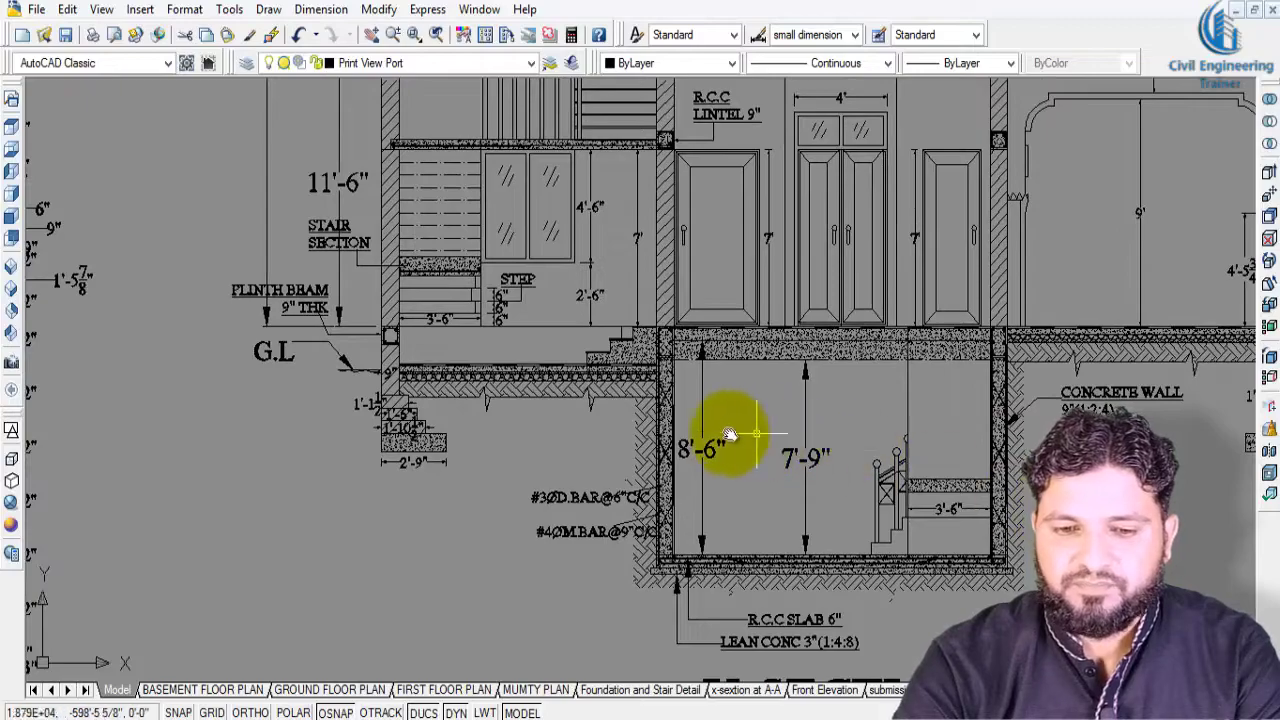
pyautogui.moveTo(730, 435); pyautogui.dragTo(794, 543, button='middle')
pyautogui.scroll(3, 457, 571)
pyautogui.moveTo(571, 500)
pyautogui.mouseDown(button='middle')
pyautogui.moveTo(585, 658)
pyautogui.moveTo(557, 506)
pyautogui.mouseUp(button='middle')
pyautogui.scroll(-4, 567, 470)
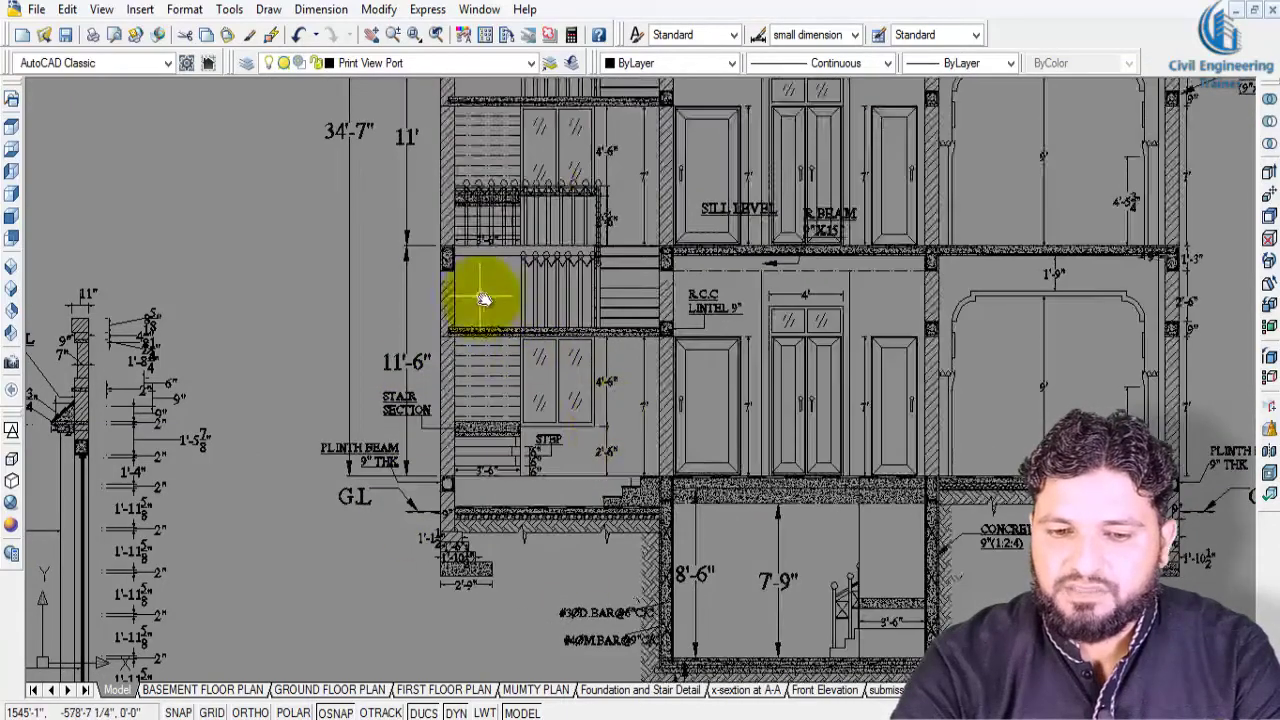
# Pan up through the section's doors, lintel, arched opening and slab and beam labels.
pyautogui.moveTo(623, 429); pyautogui.dragTo(423, 471, button='middle')
pyautogui.scroll(2, 468, 470)
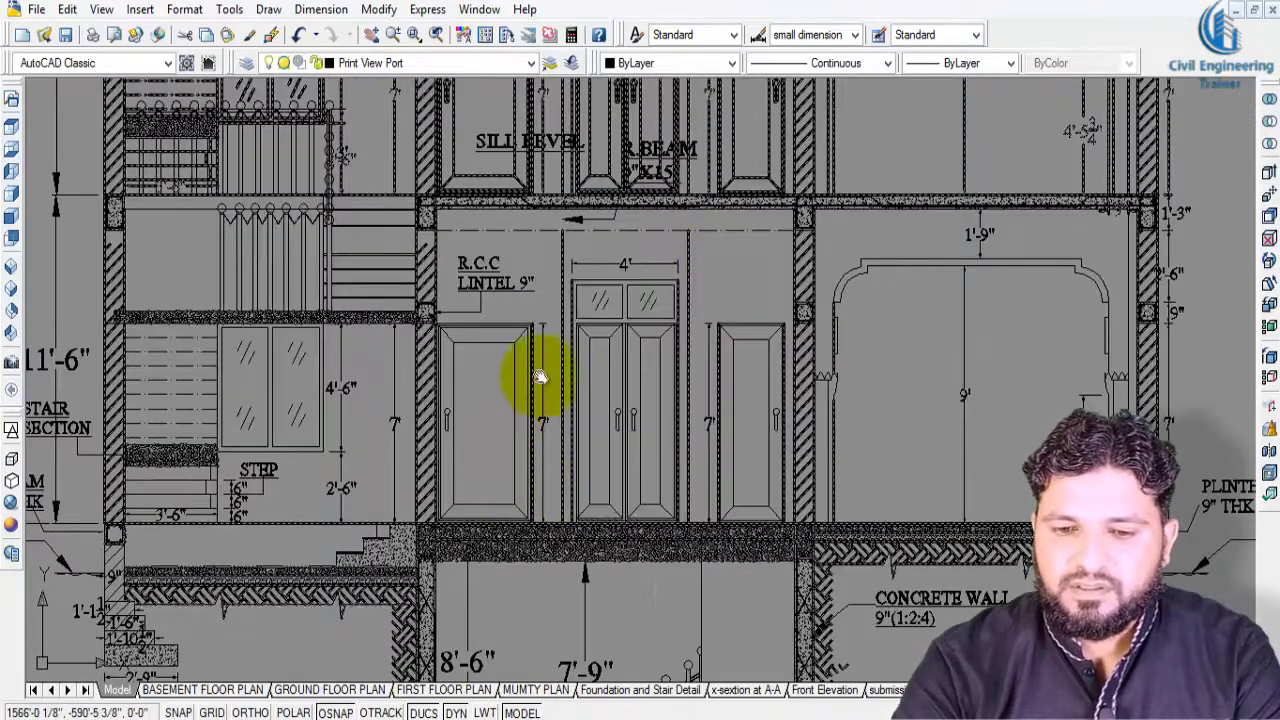
pyautogui.moveTo(657, 600); pyautogui.dragTo(609, 623, button='middle')
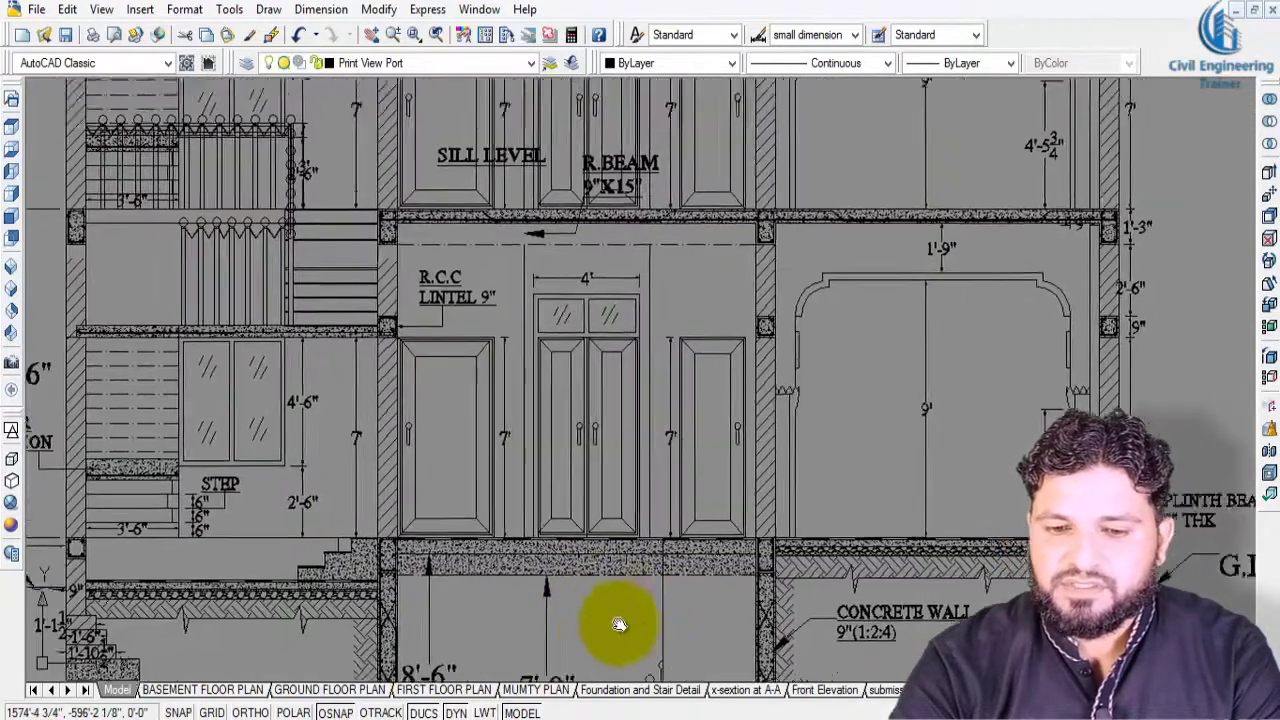
pyautogui.moveTo(930, 520); pyautogui.dragTo(668, 390, button='middle')
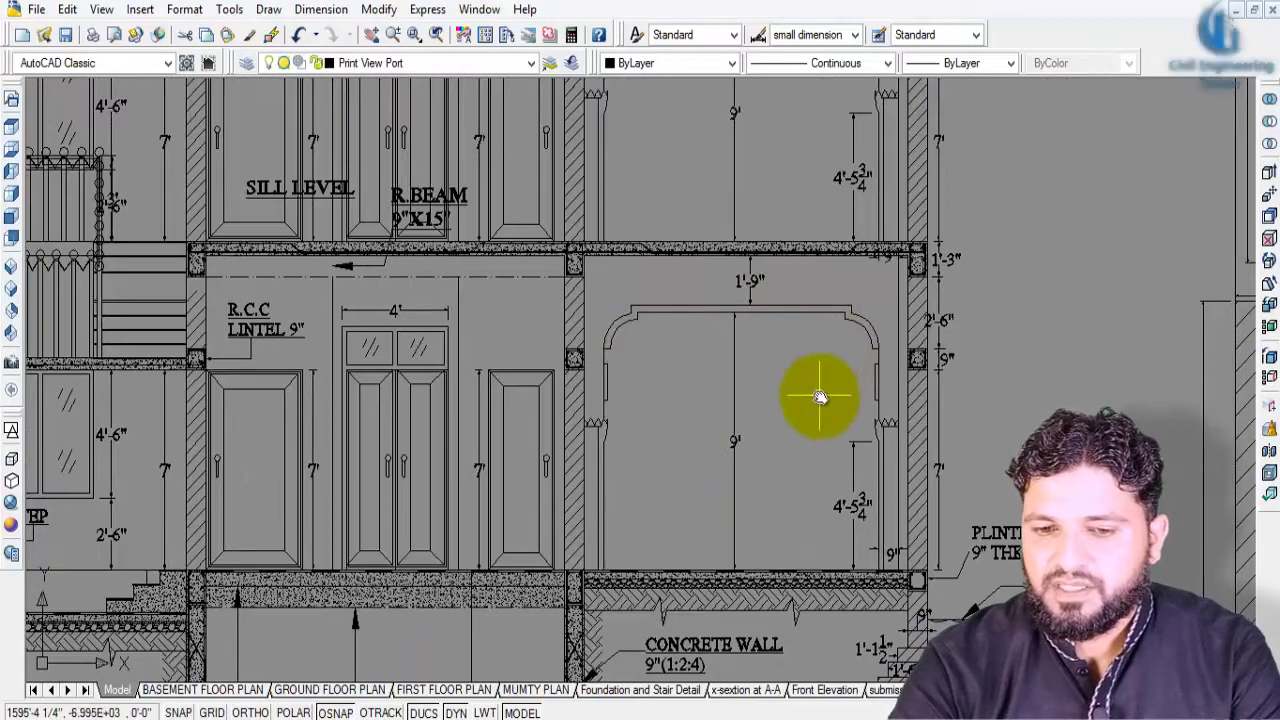
pyautogui.moveTo(820, 391); pyautogui.dragTo(821, 541, button='middle')
pyautogui.scroll(-1, 829, 508)
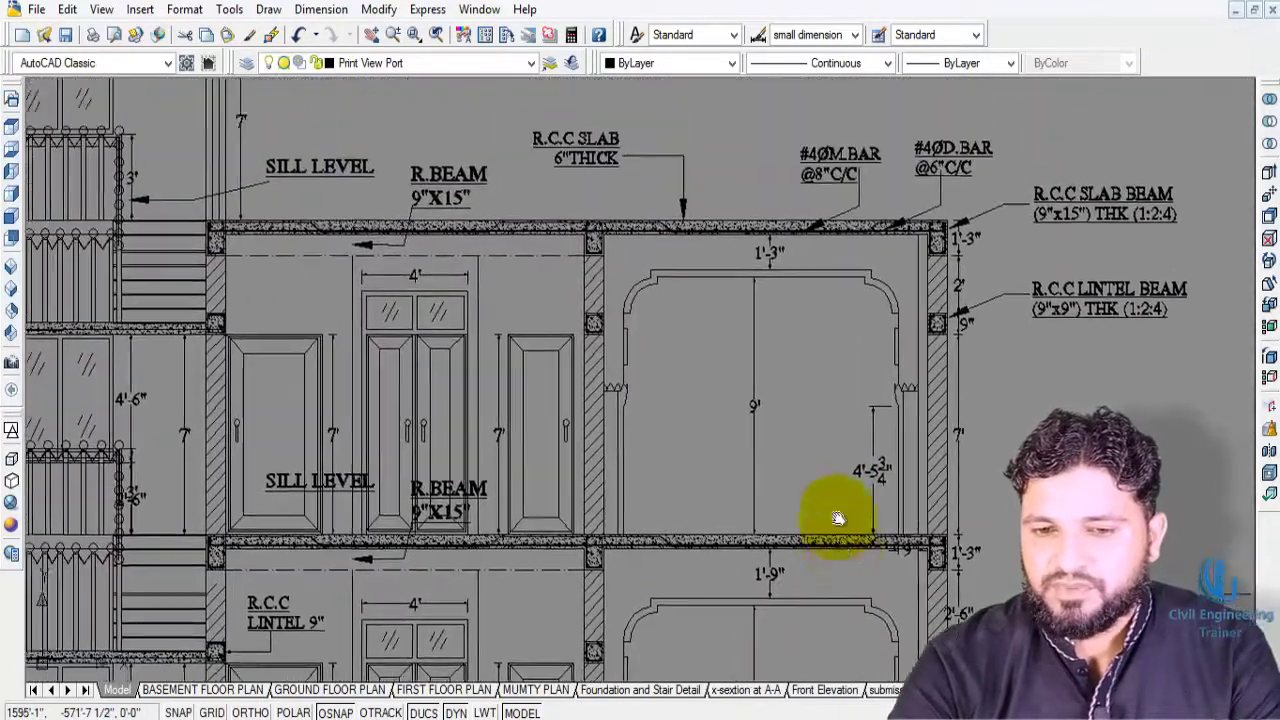
pyautogui.scroll(1, 1071, 339)
pyautogui.scroll(-1, 1071, 339)
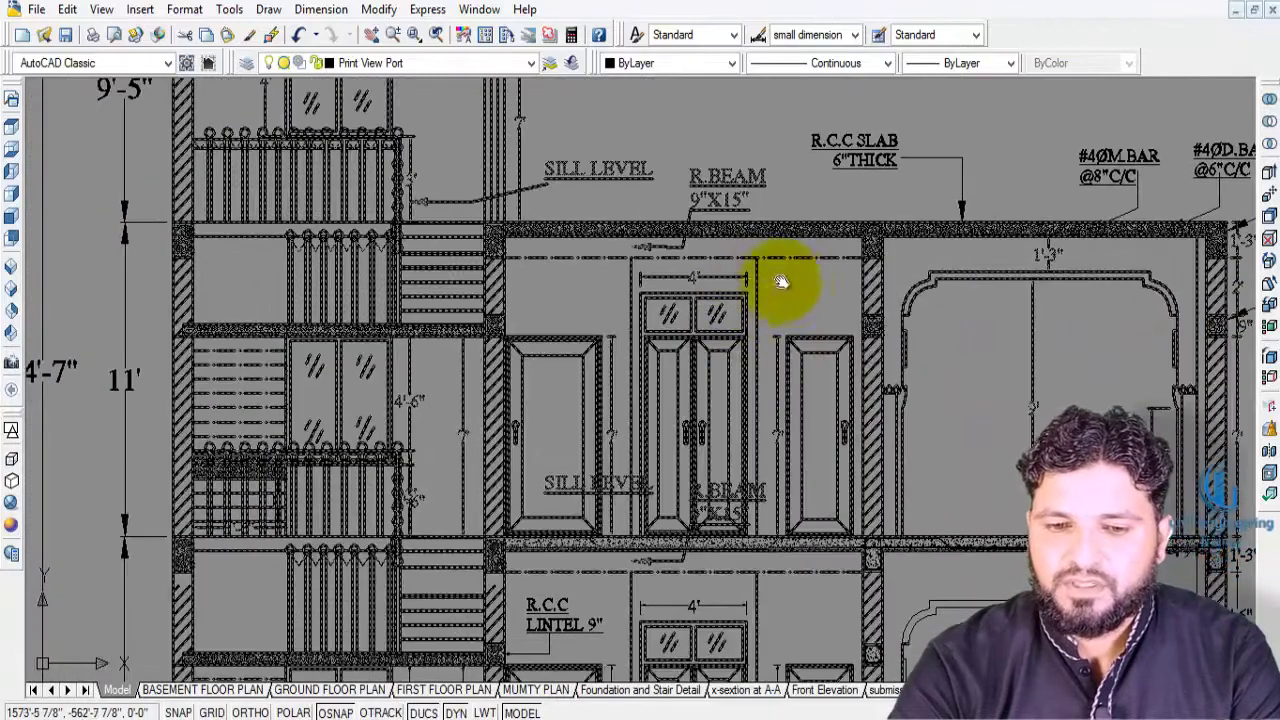
# Reach the 5-inch R.C.C. roof slab and sun shade, then zoom out to the whole sheet.
pyautogui.moveTo(777, 280); pyautogui.dragTo(991, 443, button='middle')
pyautogui.scroll(1, 900, 390)
pyautogui.moveTo(637, 257); pyautogui.dragTo(500, 366, button='middle')
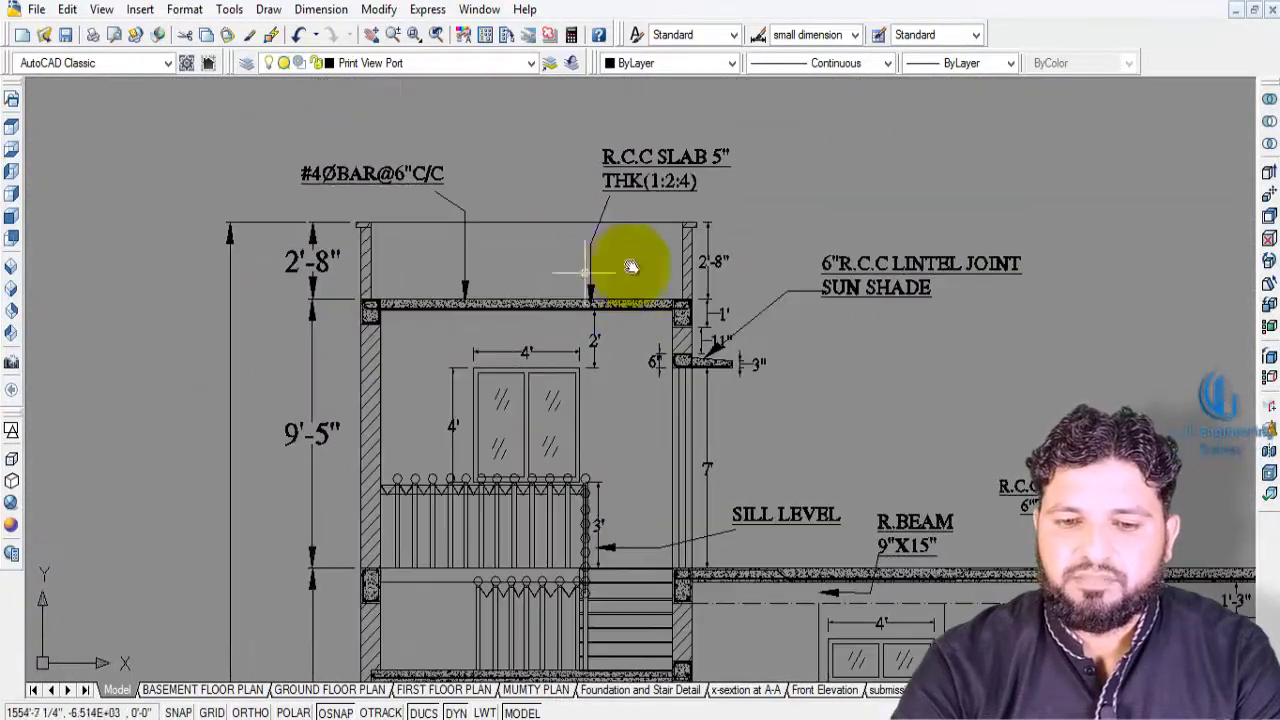
pyautogui.scroll(-5, 648, 357)
pyautogui.scroll(-1, 648, 357)
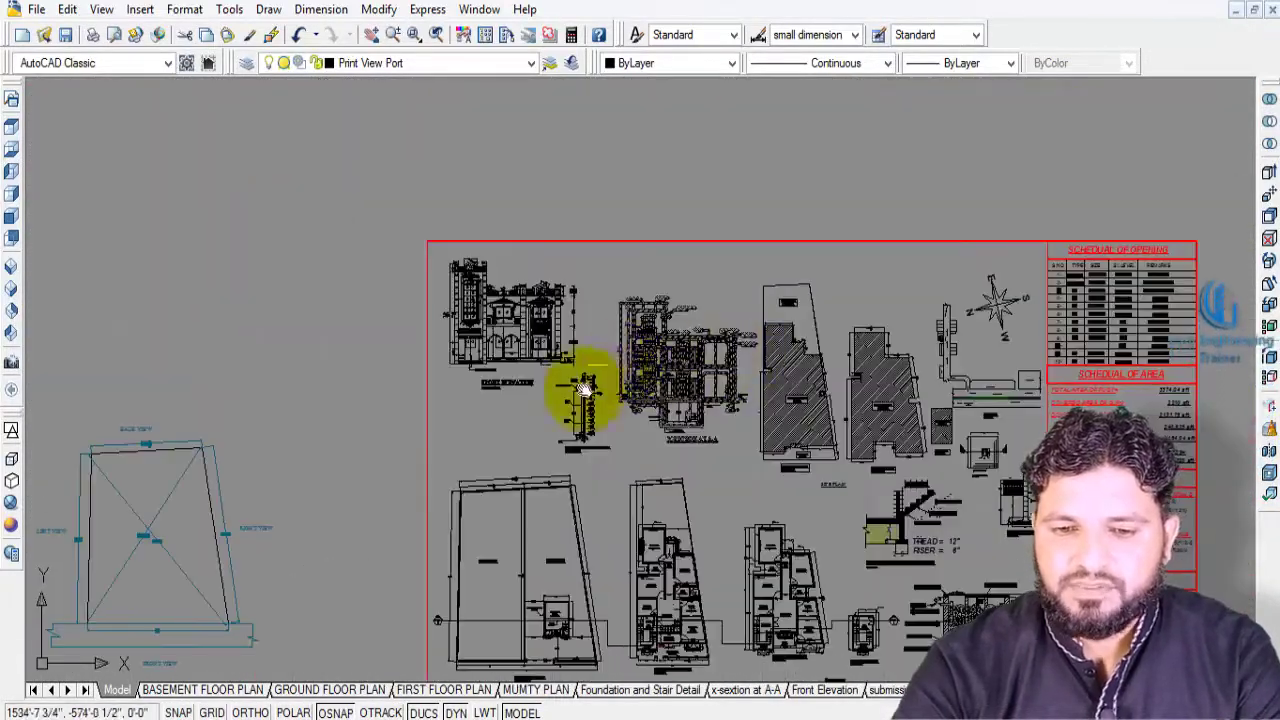
pyautogui.scroll(2, 580, 380)
pyautogui.scroll(1, 429, 280)
pyautogui.scroll(2, 995, 455)
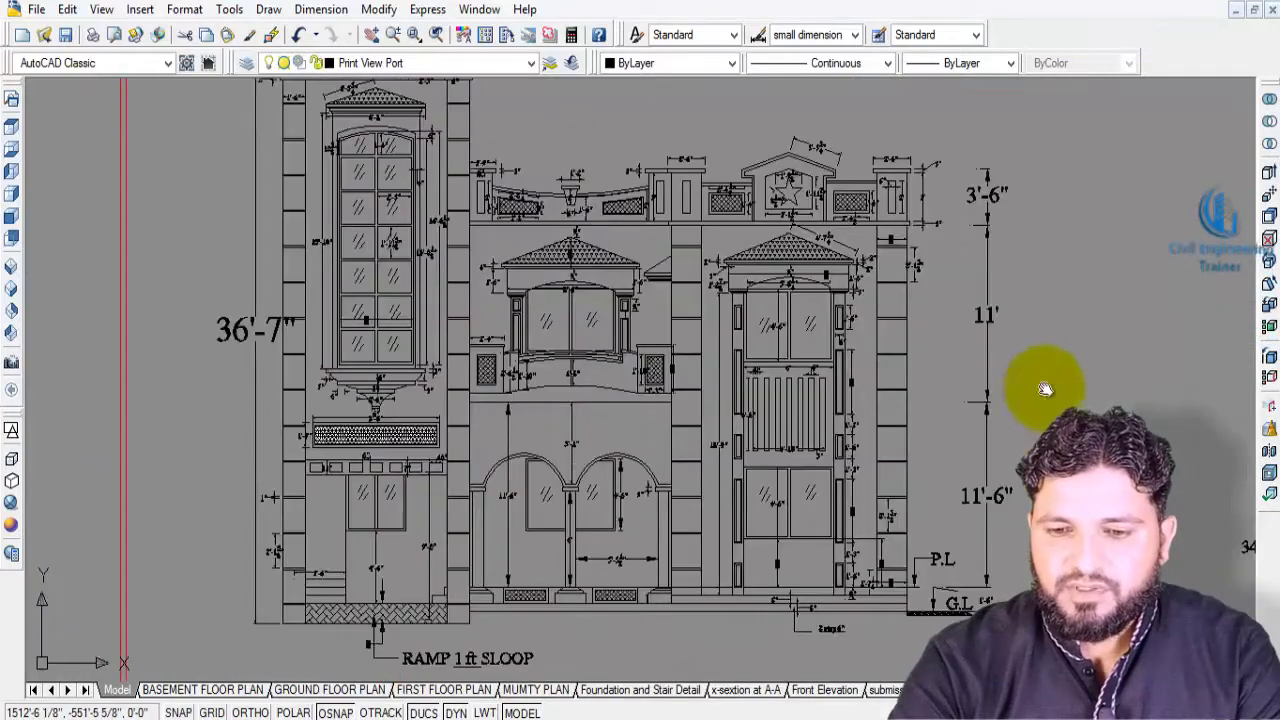
pyautogui.moveTo(1085, 393); pyautogui.dragTo(1122, 465, button='middle')
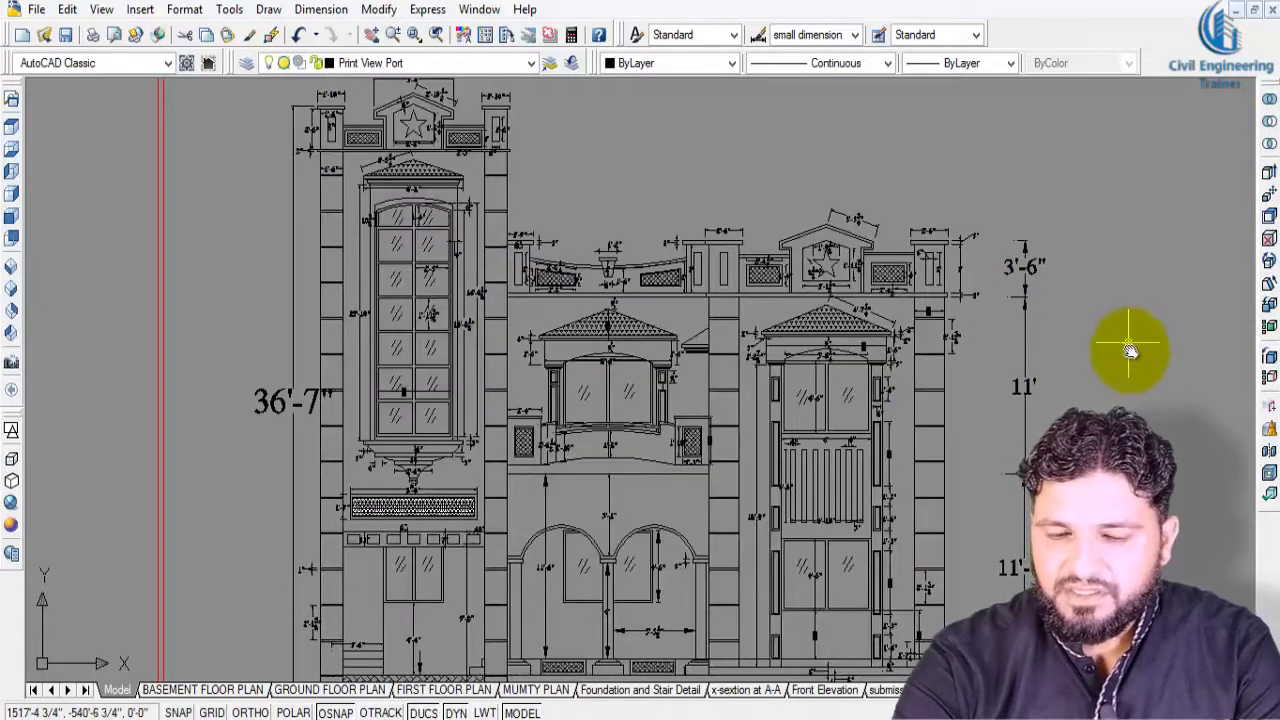
pyautogui.moveTo(1149, 360); pyautogui.dragTo(1173, 440, button='middle')
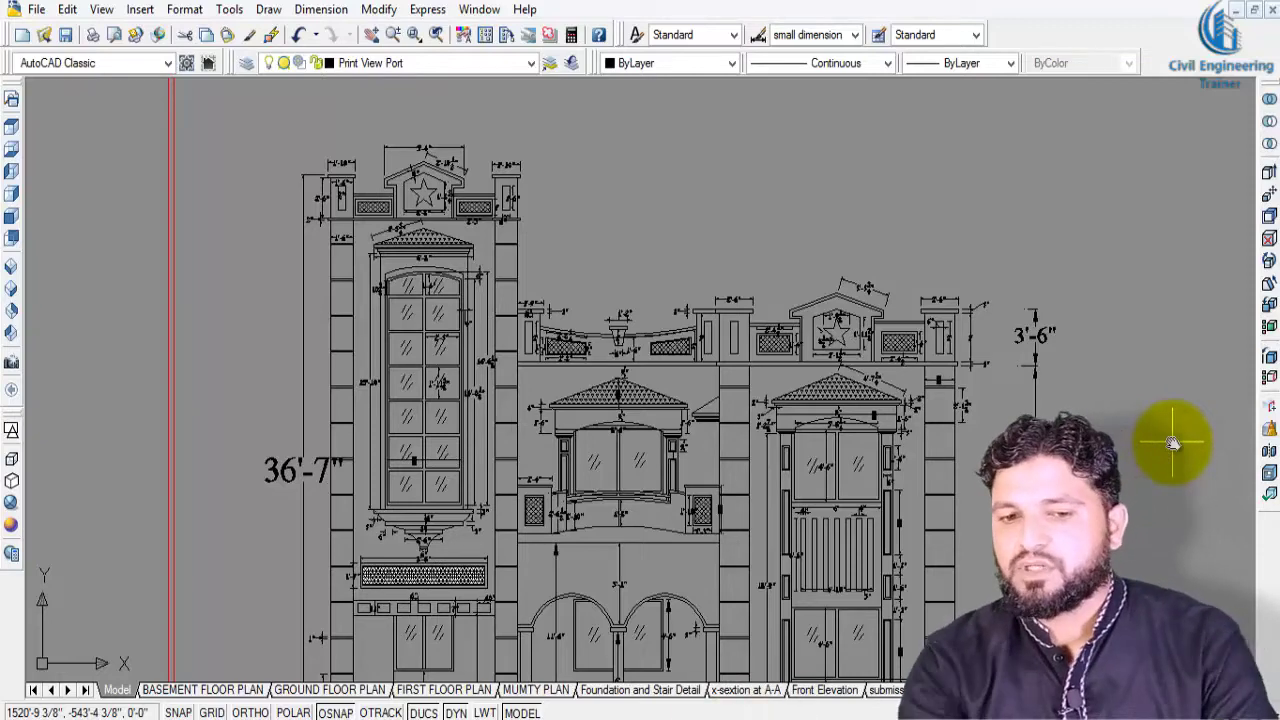
pyautogui.scroll(2, 1000, 400)
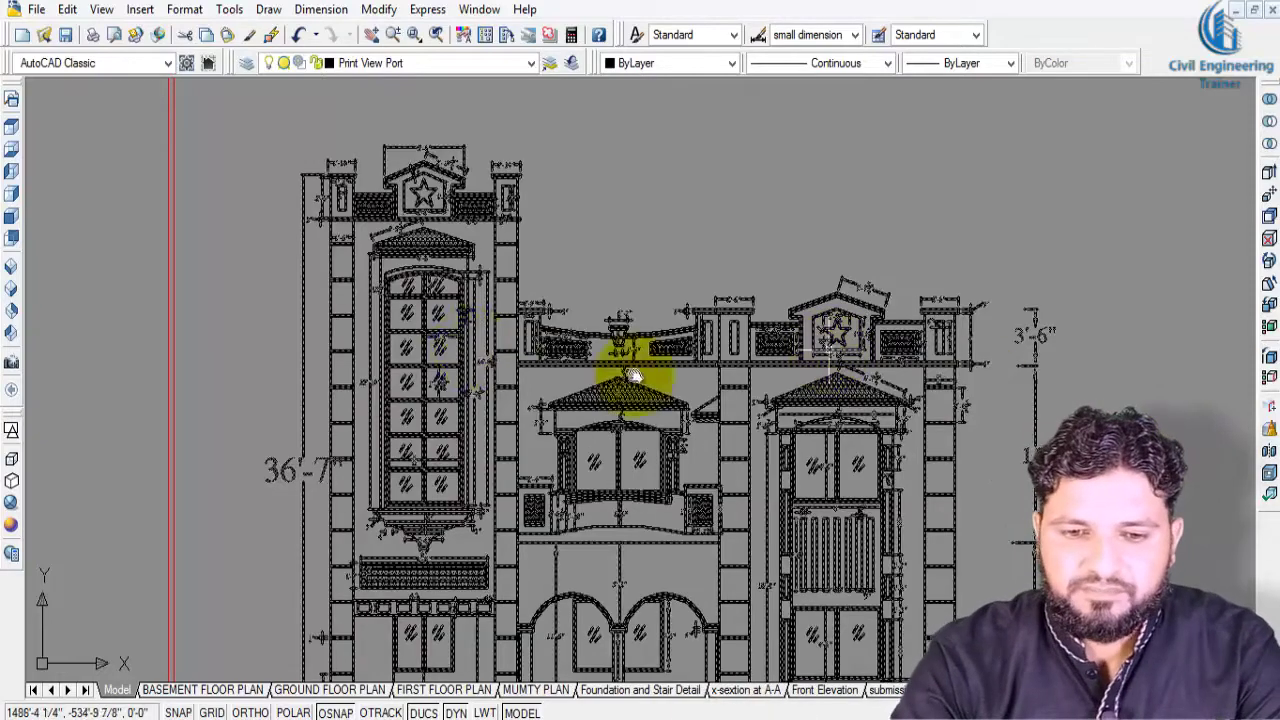
pyautogui.scroll(-2, 610, 215)
pyautogui.moveTo(643, 166); pyautogui.dragTo(743, 209, button='middle')
pyautogui.scroll(2, 636, 162)
pyautogui.scroll(-1, 794, 251)
pyautogui.scroll(1, 680, 457)
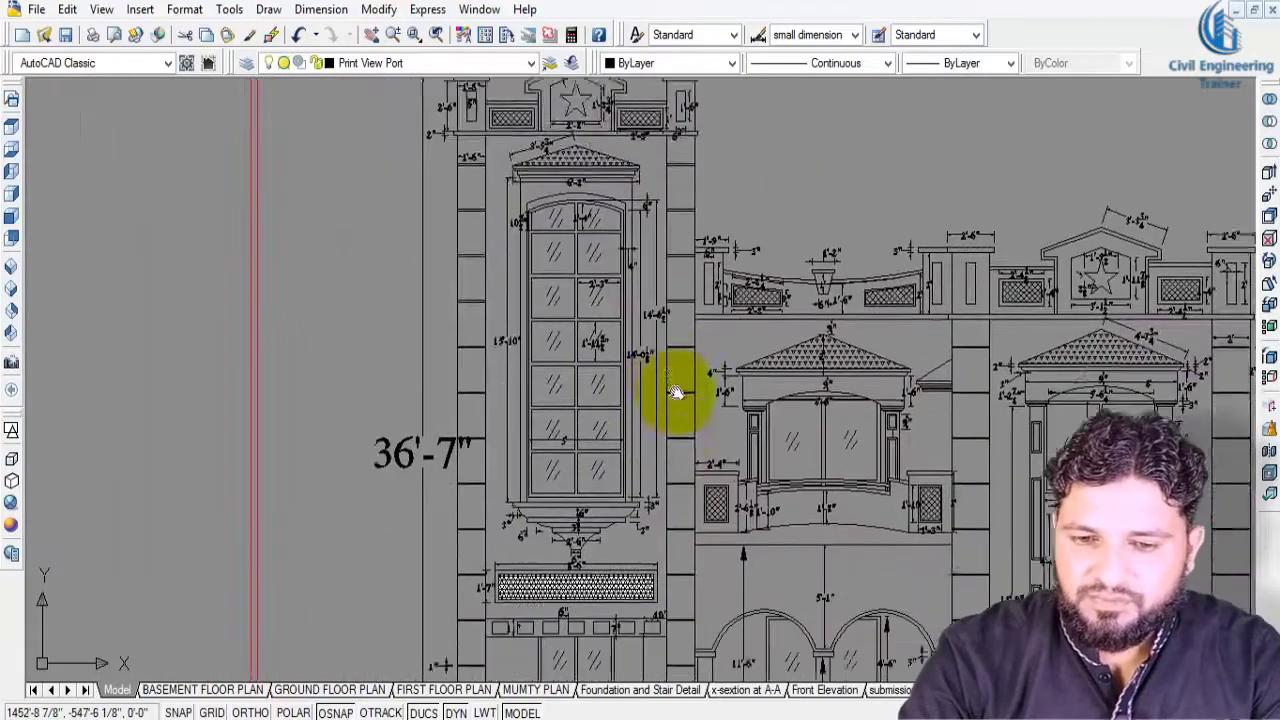
pyautogui.moveTo(674, 391); pyautogui.dragTo(634, 457, button='middle')
pyautogui.scroll(2, 634, 457)
pyautogui.moveTo(614, 400); pyautogui.dragTo(622, 545, button='middle')
pyautogui.scroll(-1, 622, 545)
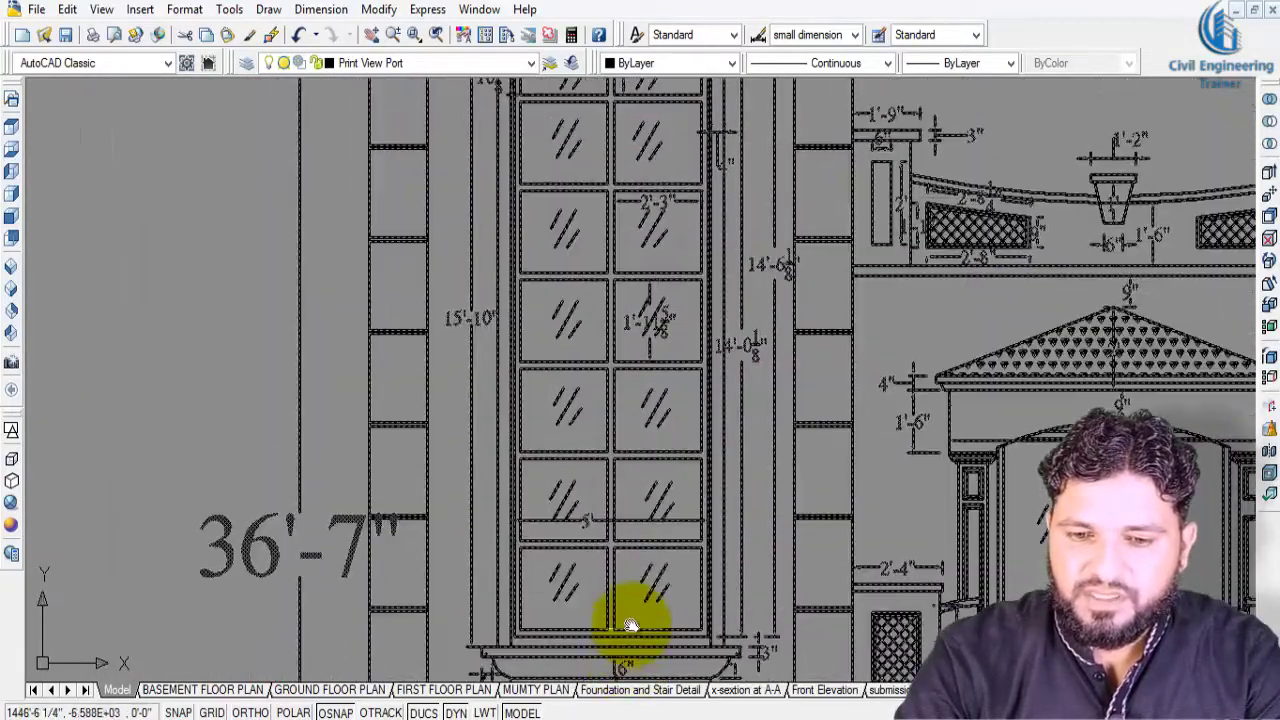
pyautogui.scroll(-1, 623, 614)
pyautogui.moveTo(835, 222); pyautogui.dragTo(820, 137, button='middle')
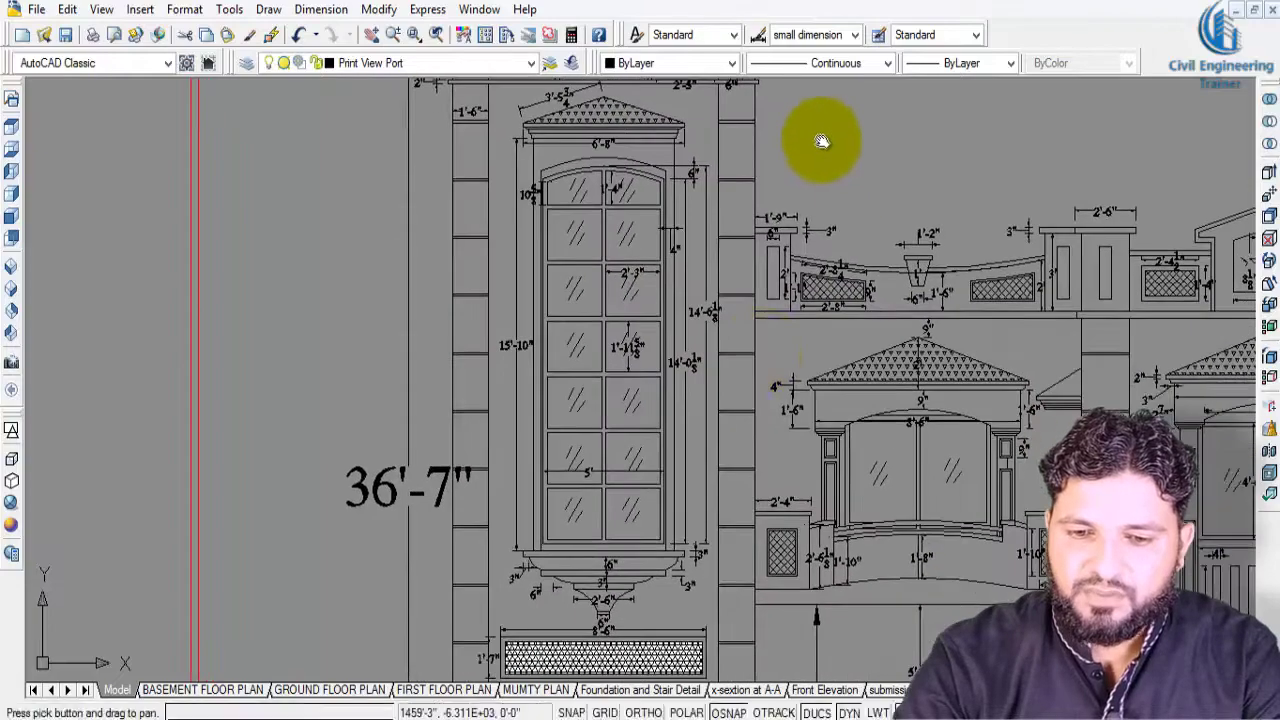
pyautogui.moveTo(757, 251); pyautogui.dragTo(766, 457, button='middle')
pyautogui.scroll(3, 634, 390)
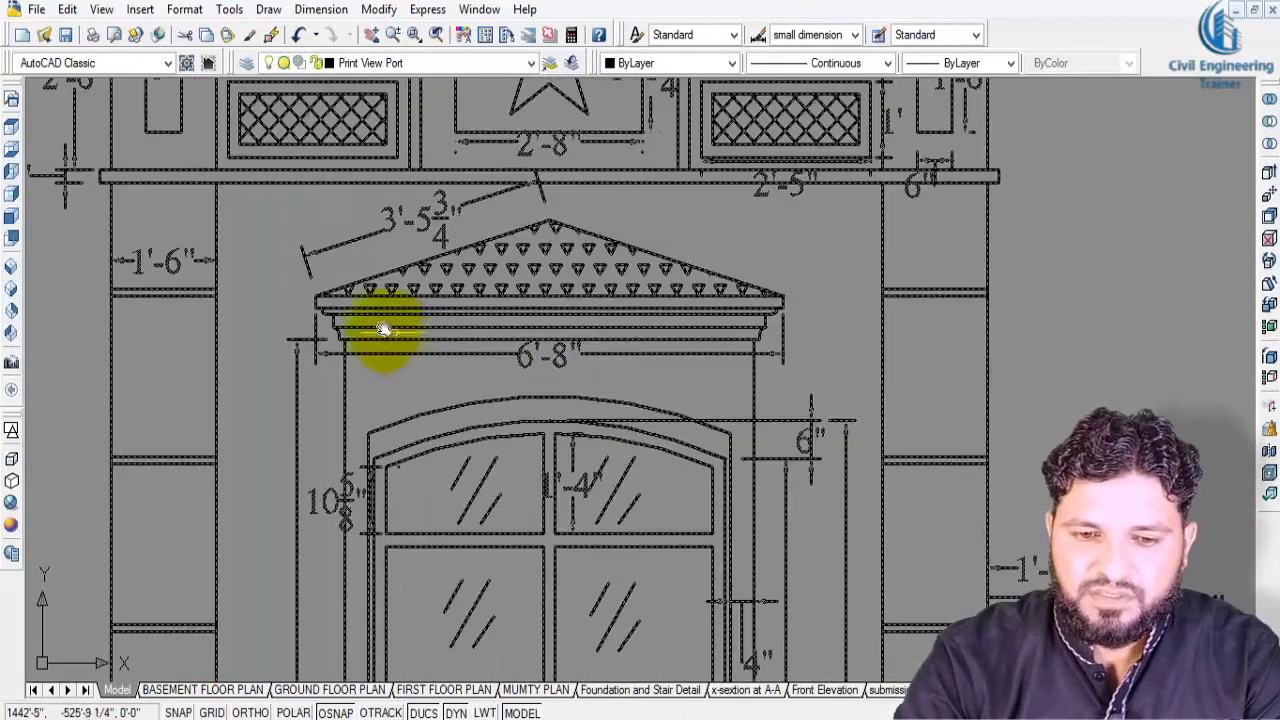
pyautogui.scroll(3, 327, 305)
pyautogui.scroll(-4, 430, 423)
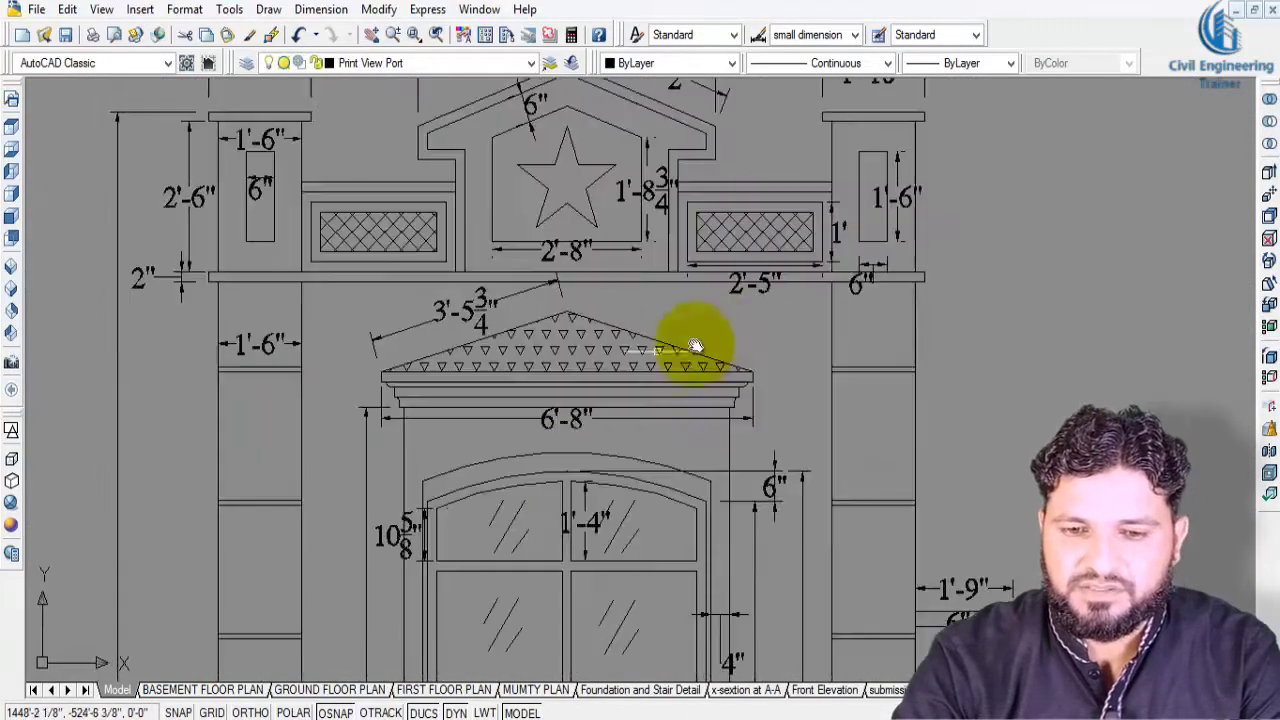
pyautogui.moveTo(814, 509); pyautogui.dragTo(675, 458, button='middle')
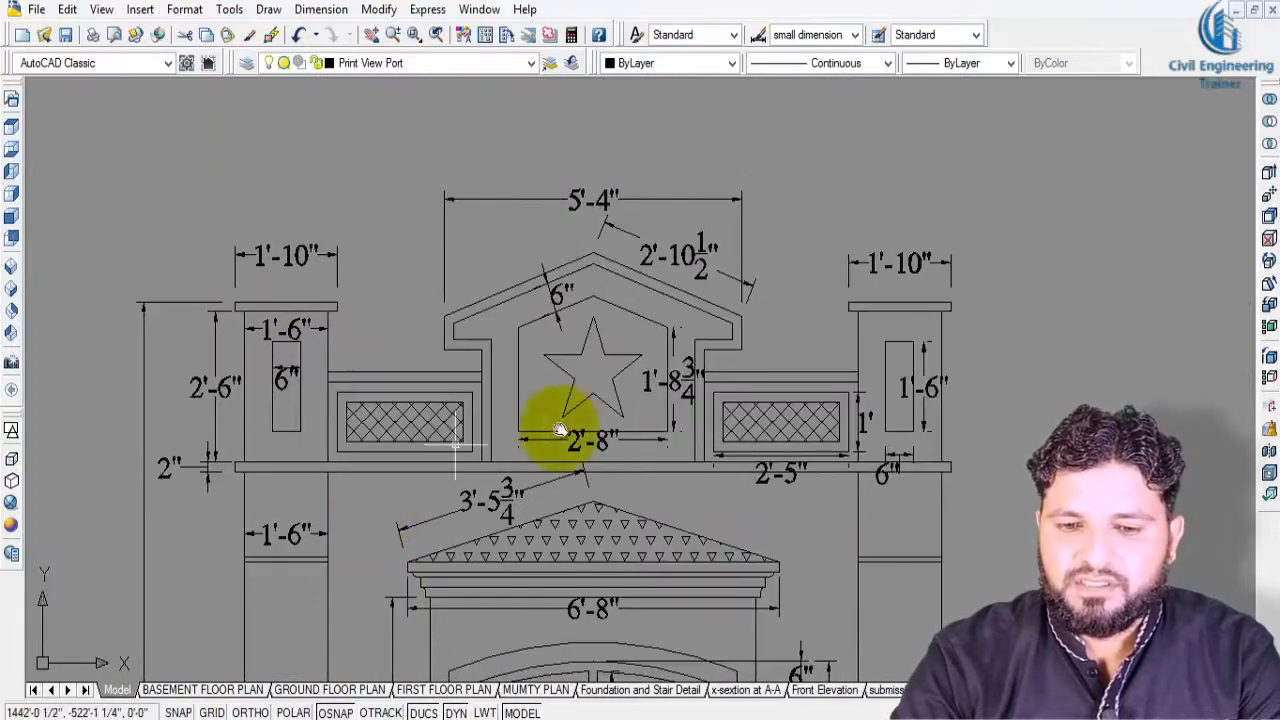
pyautogui.moveTo(886, 429); pyautogui.dragTo(466, 378, button='middle')
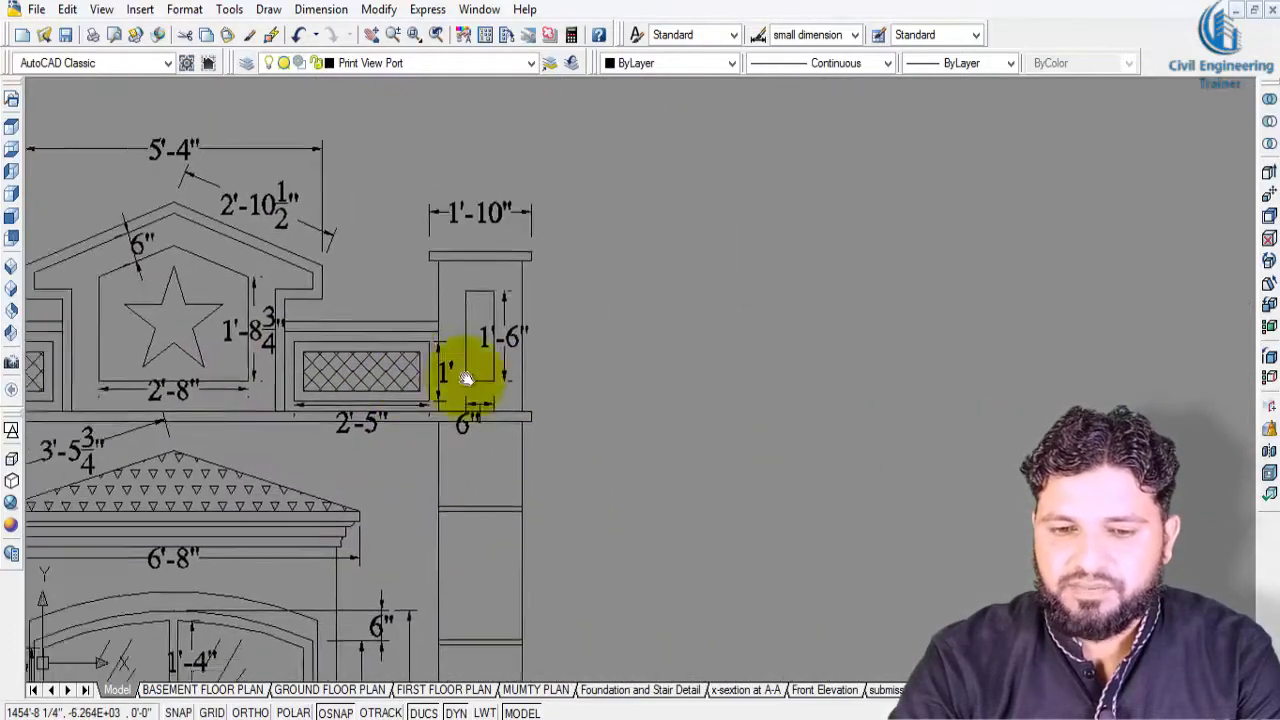
pyautogui.scroll(-3, 466, 378)
pyautogui.scroll(2, 600, 500)
pyautogui.scroll(2, 623, 537)
pyautogui.moveTo(894, 571); pyautogui.dragTo(539, 410, button='middle')
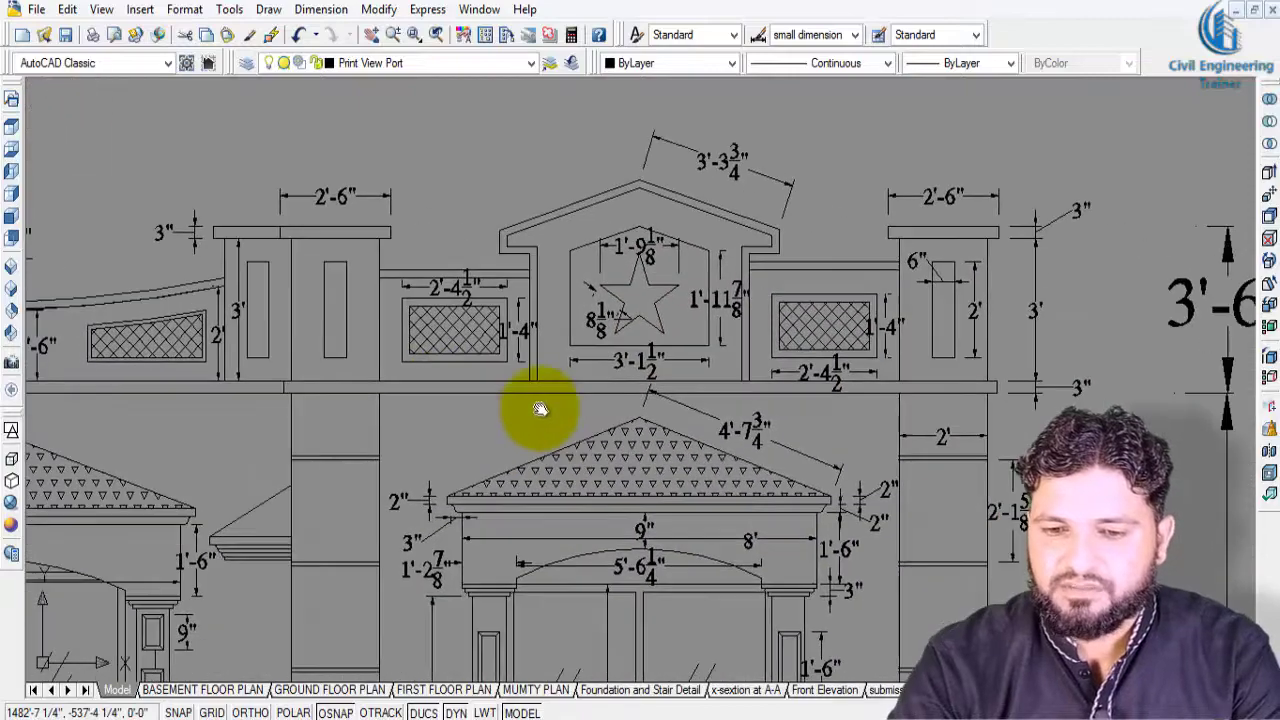
pyautogui.scroll(-3, 800, 314)
pyautogui.scroll(-3, 700, 371)
pyautogui.scroll(-3, 737, 443)
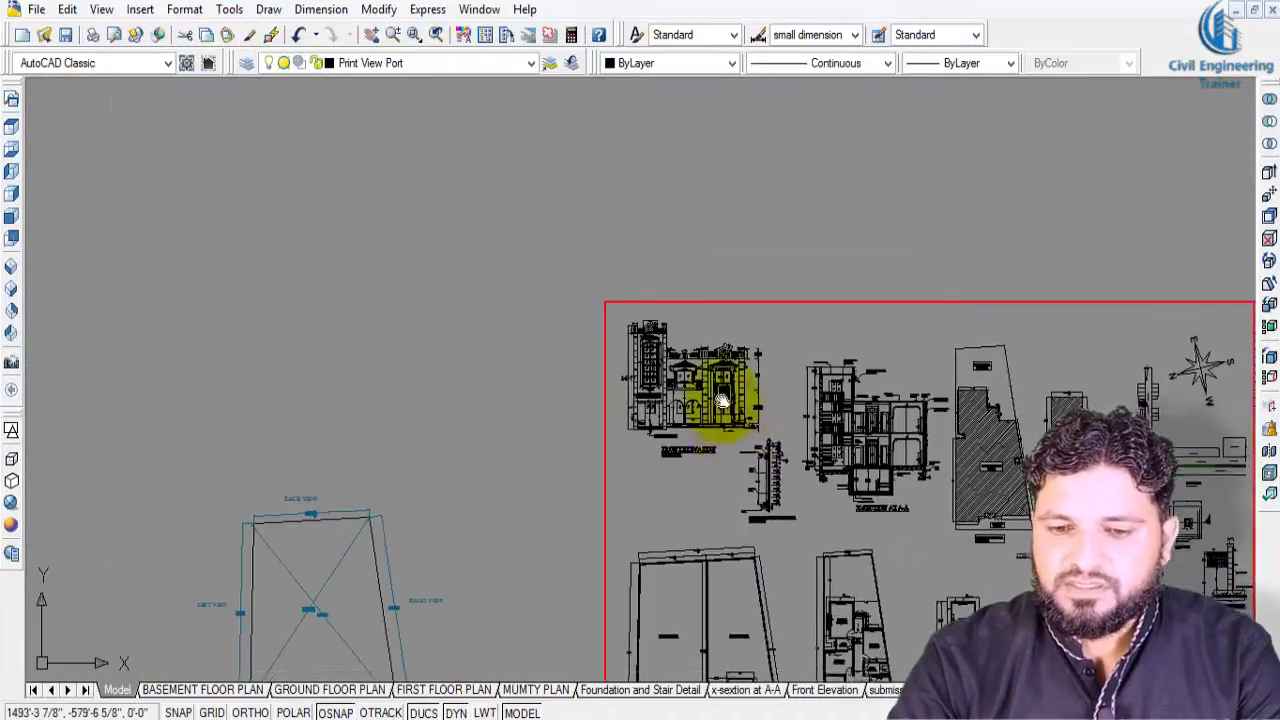
# Zoom into the foundation details (2'-10 1/2" and 2'-6" footings) beside the R.C.C. member sections.
pyautogui.moveTo(722, 401); pyautogui.dragTo(691, 306, button='middle')
pyautogui.moveTo(832, 465); pyautogui.dragTo(769, 281, button='middle')
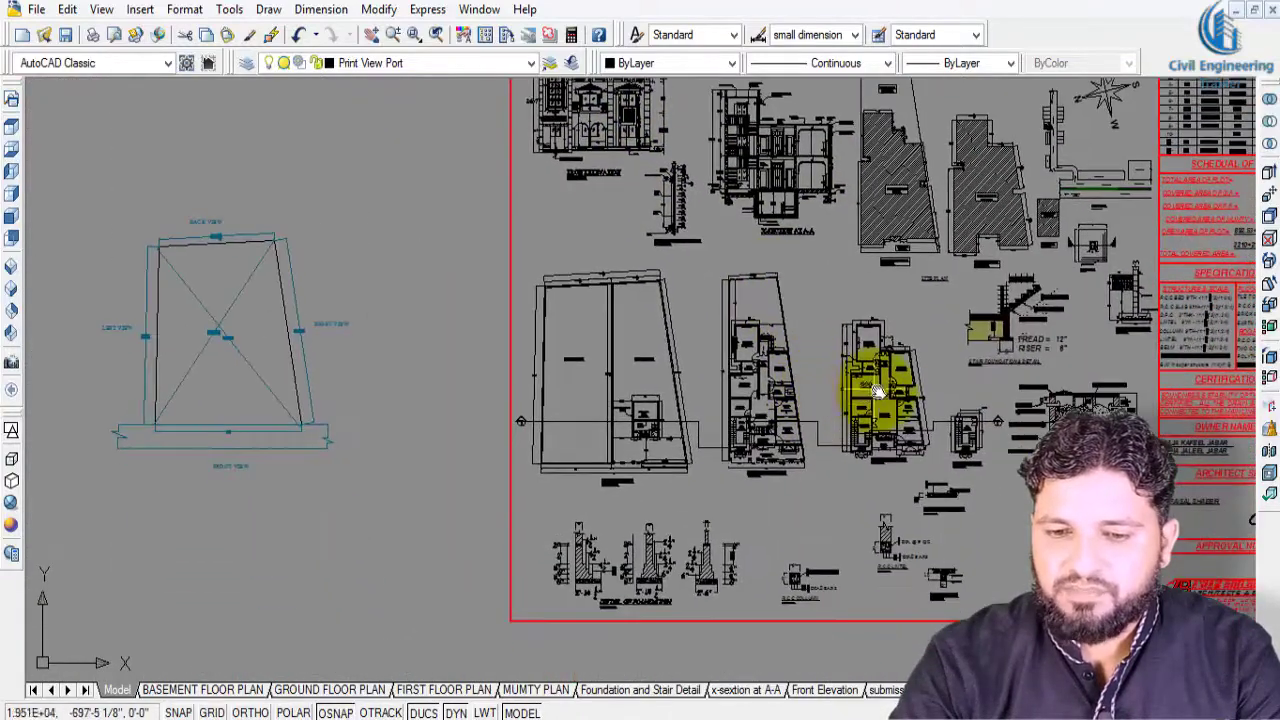
pyautogui.scroll(2, 580, 443)
pyautogui.scroll(-3, 571, 410)
pyautogui.scroll(3, 583, 509)
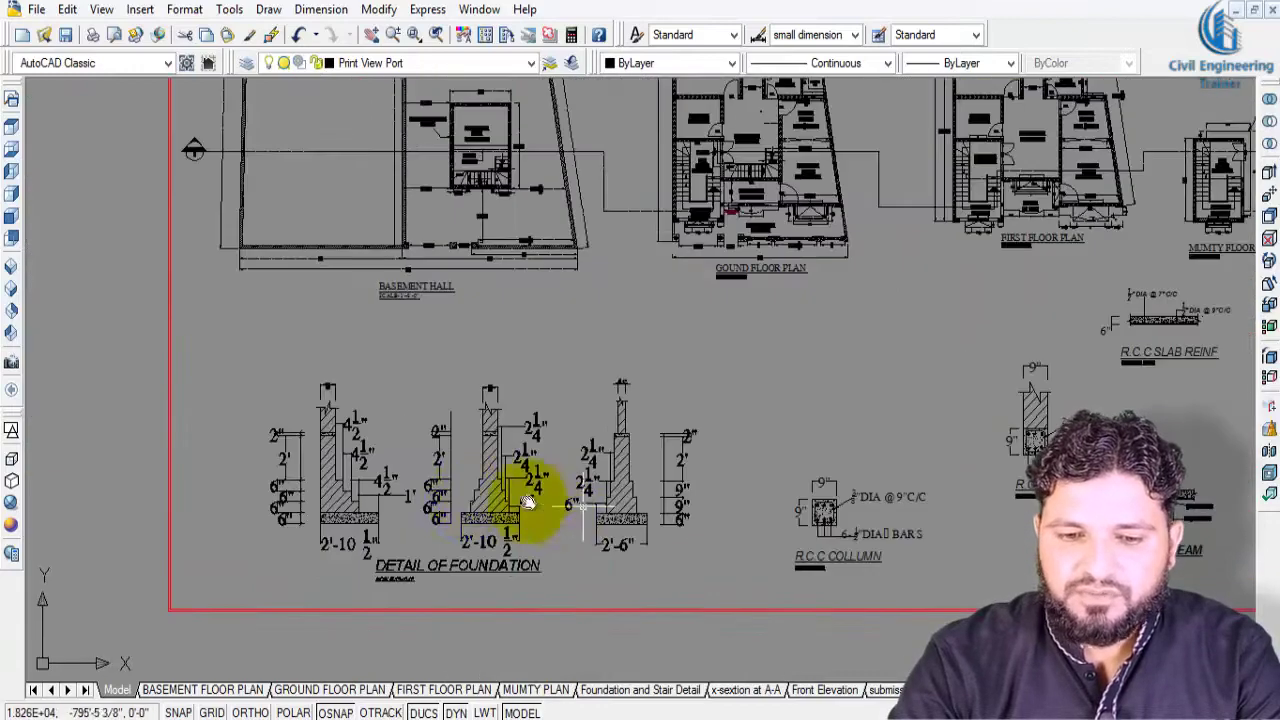
pyautogui.scroll(2, 509, 500)
pyautogui.scroll(1, 716, 463)
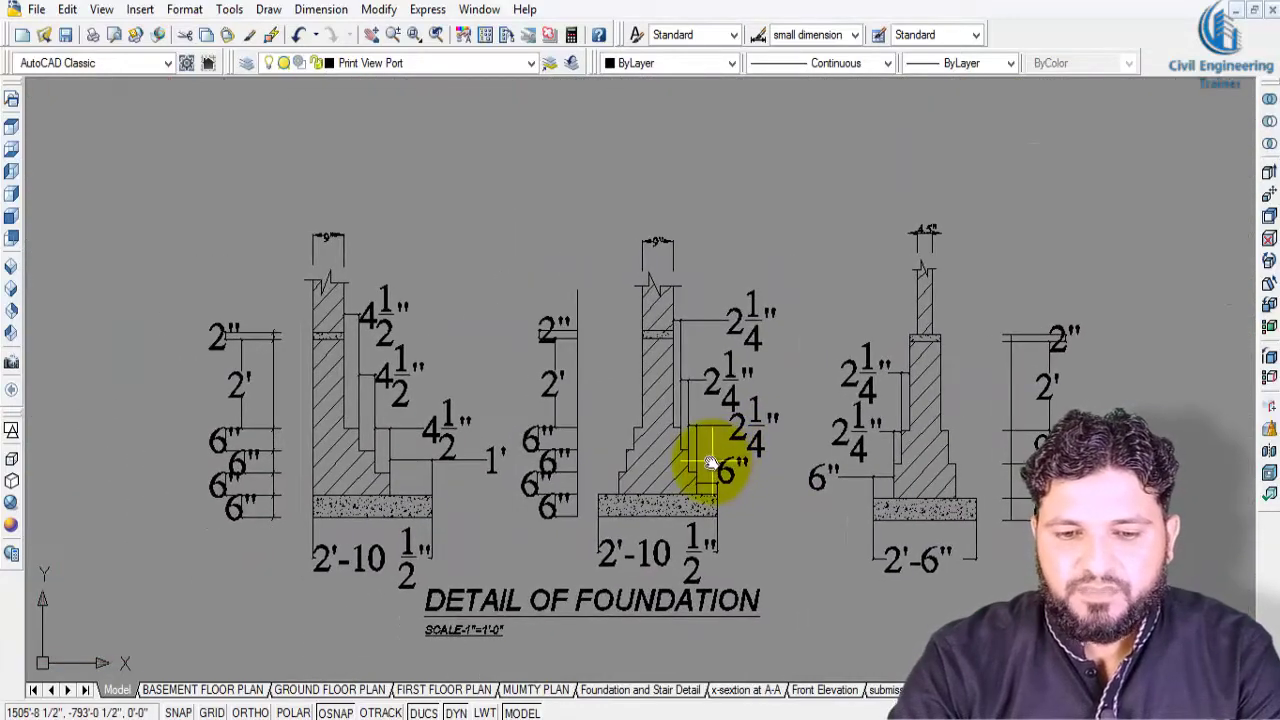
pyautogui.scroll(-3, 650, 453)
pyautogui.scroll(1, 920, 486)
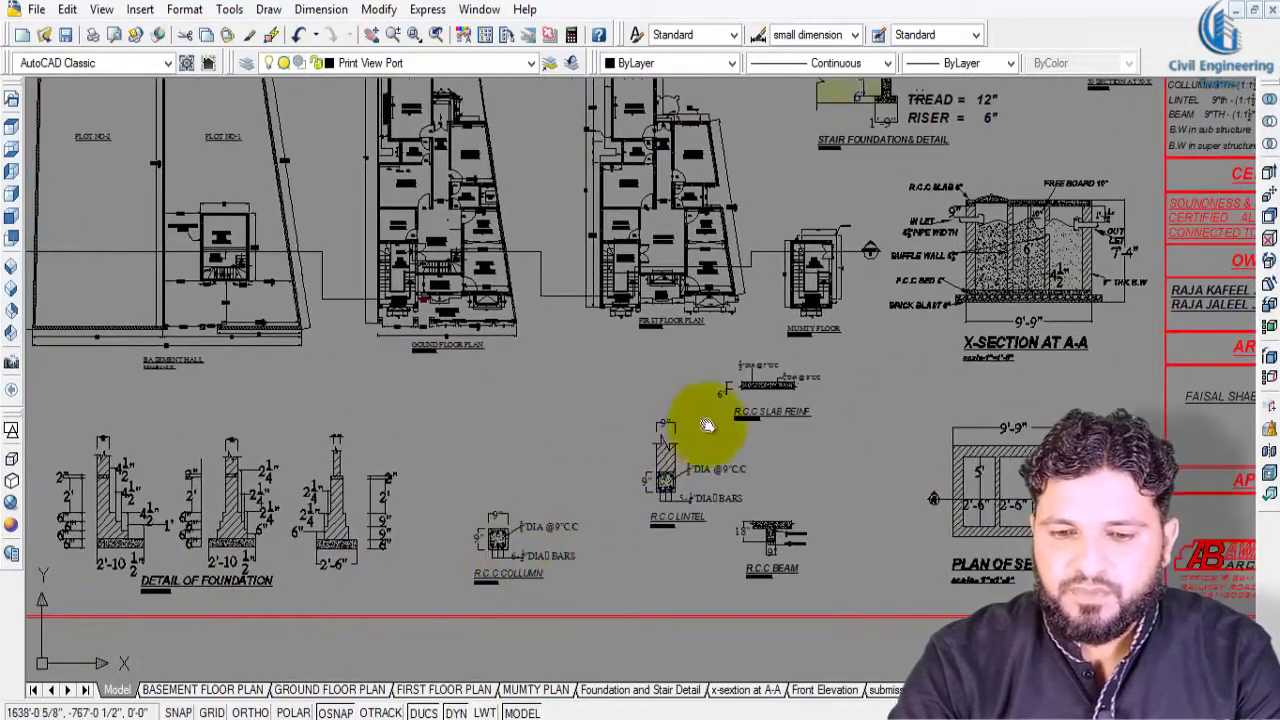
# Pan and zoom to bring the ground and first floor plans into view.
pyautogui.scroll(1, 700, 423)
pyautogui.scroll(-1, 696, 602)
pyautogui.scroll(-1, 543, 529)
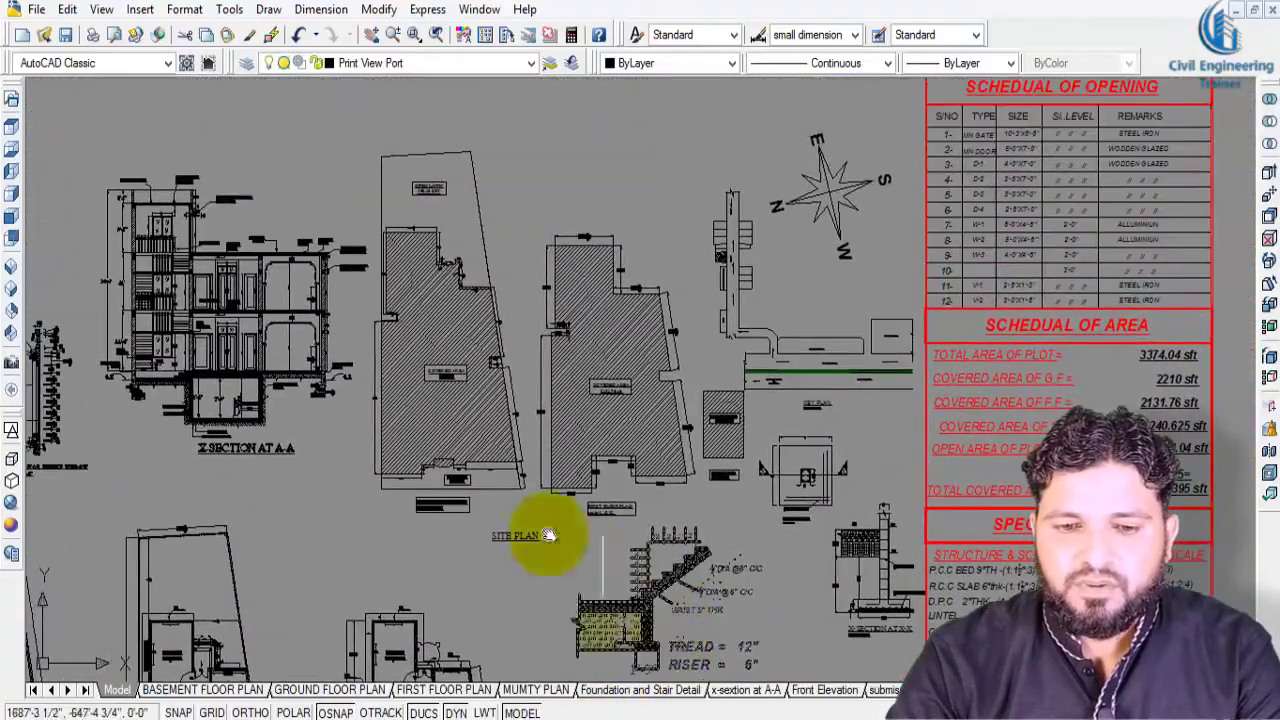
pyautogui.scroll(4, 489, 379)
pyautogui.scroll(-1, 489, 379)
pyautogui.scroll(1, 684, 348)
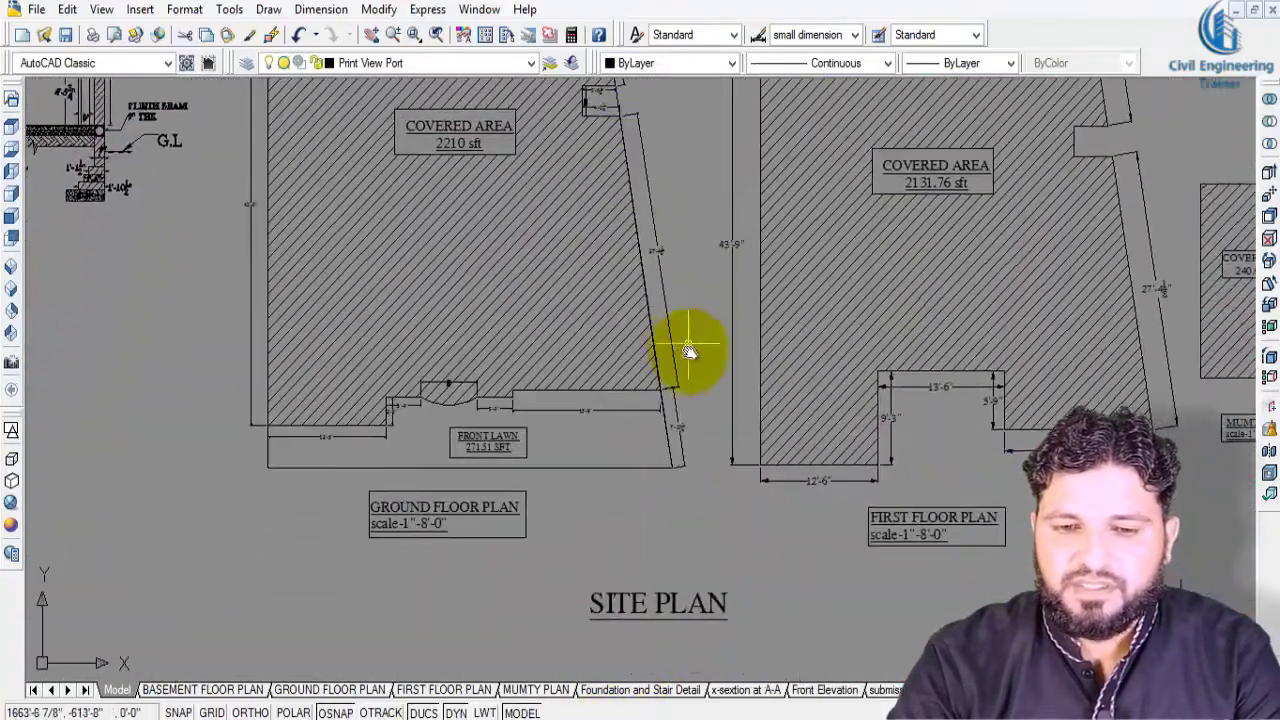
pyautogui.moveTo(689, 350); pyautogui.dragTo(689, 594, button='middle')
pyautogui.scroll(-2, 643, 457)
pyautogui.scroll(1, 679, 519)
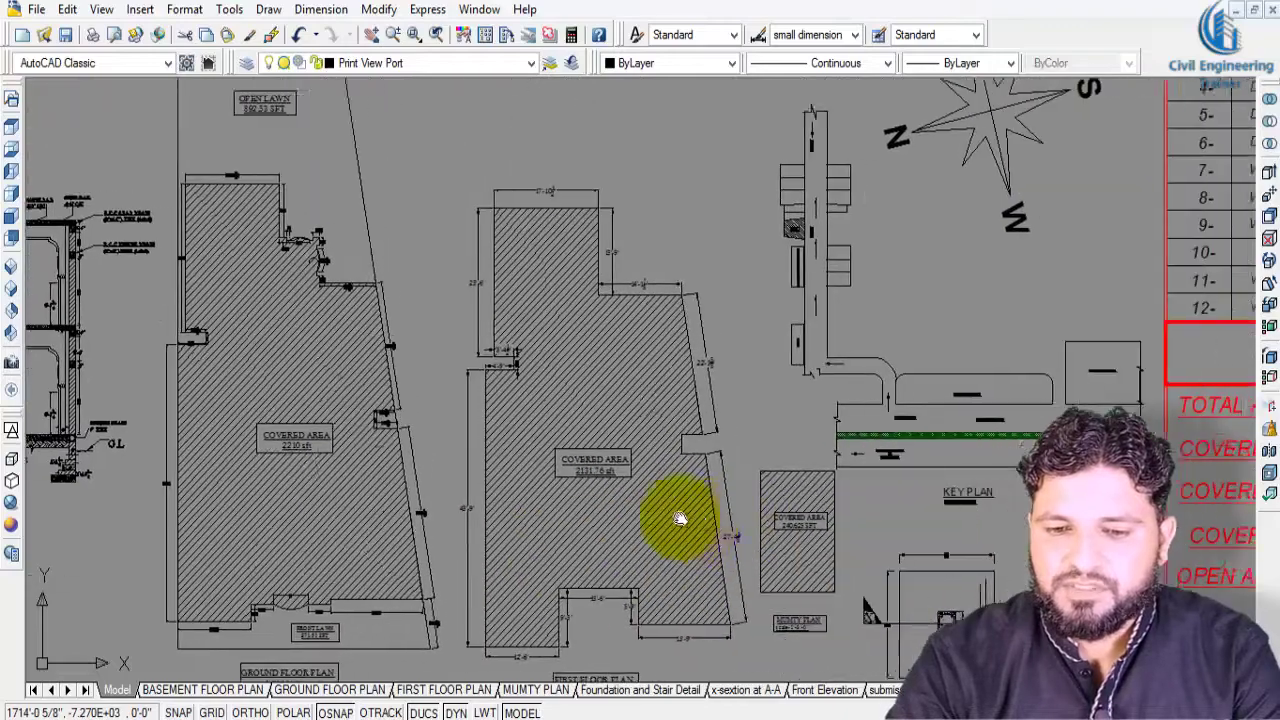
pyautogui.scroll(-2, 780, 420)
# Move over the key plan and frame the whole opening schedule table.
pyautogui.moveTo(780, 420)
pyautogui.mouseDown(button='middle')
pyautogui.moveTo(820, 529)
pyautogui.moveTo(764, 268)
pyautogui.mouseUp(button='middle')
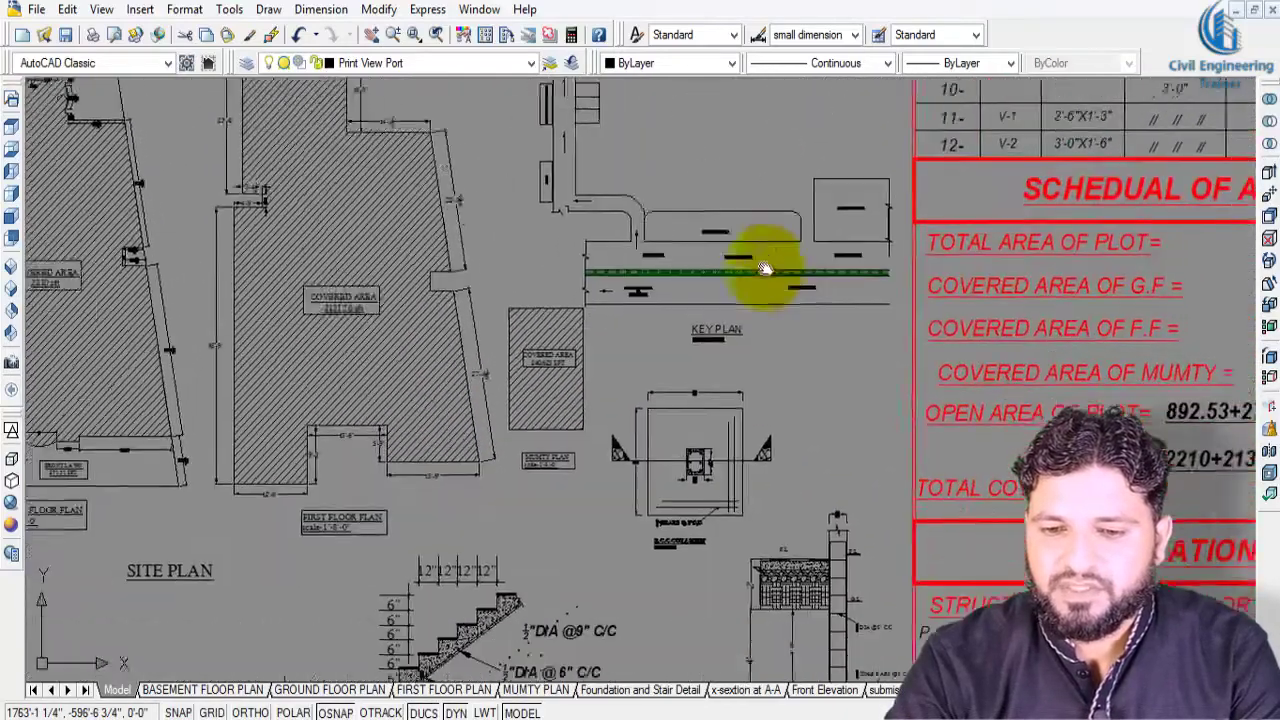
pyautogui.scroll(-2, 764, 268)
pyautogui.moveTo(829, 423); pyautogui.dragTo(686, 591, button='middle')
pyautogui.scroll(1, 843, 277)
pyautogui.scroll(2, 838, 490)
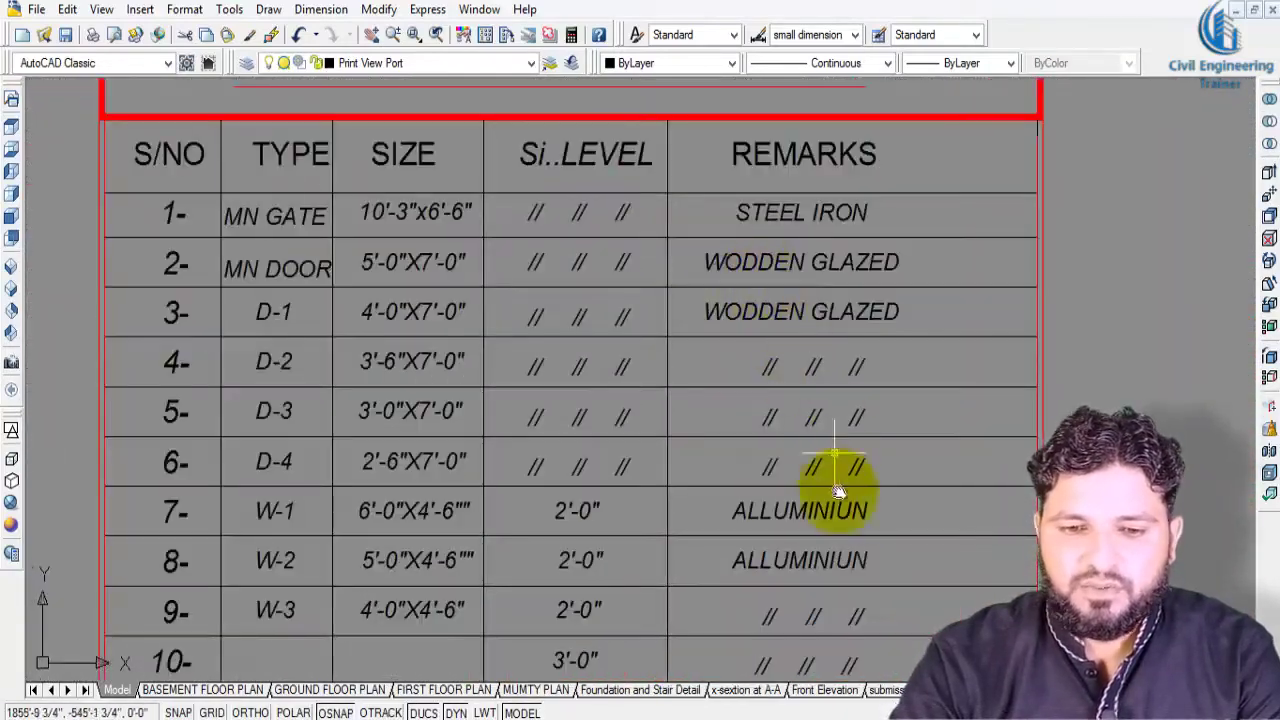
pyautogui.scroll(-3, 838, 490)
pyautogui.scroll(2, 737, 366)
pyautogui.moveTo(943, 391); pyautogui.dragTo(985, 367, button='middle')
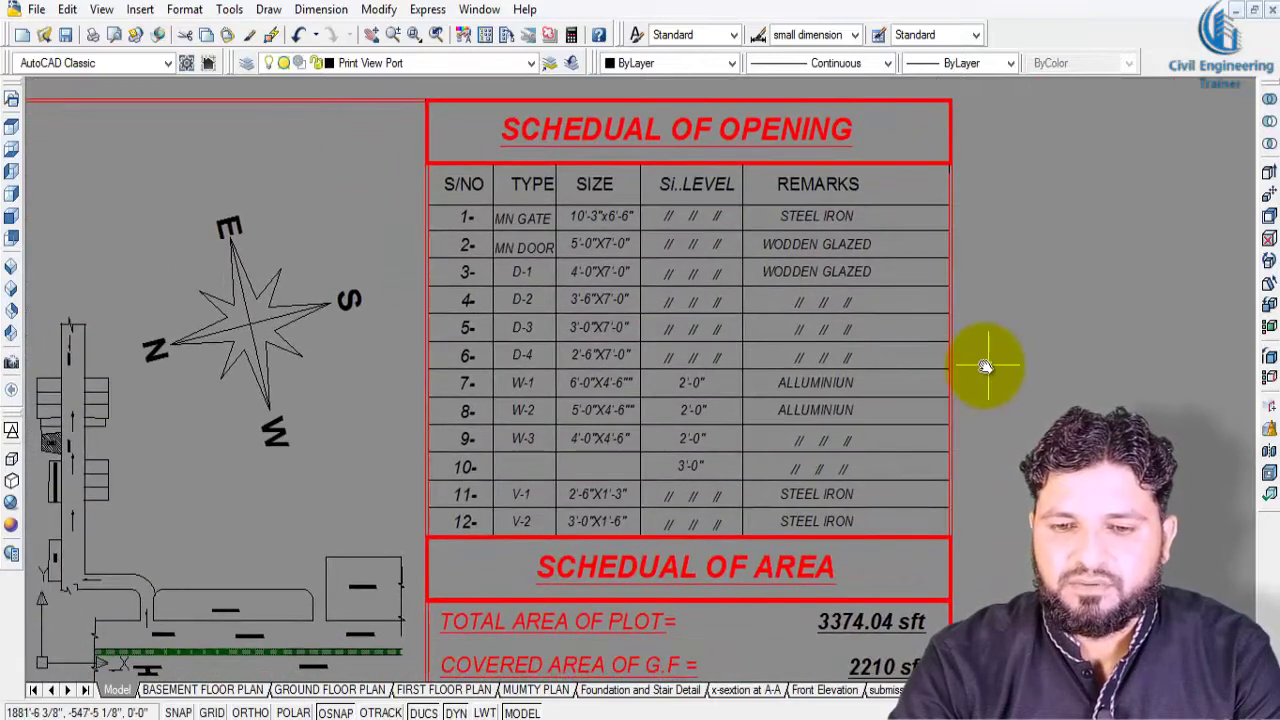
pyautogui.scroll(1, 760, 425)
pyautogui.scroll(-1, 640, 355)
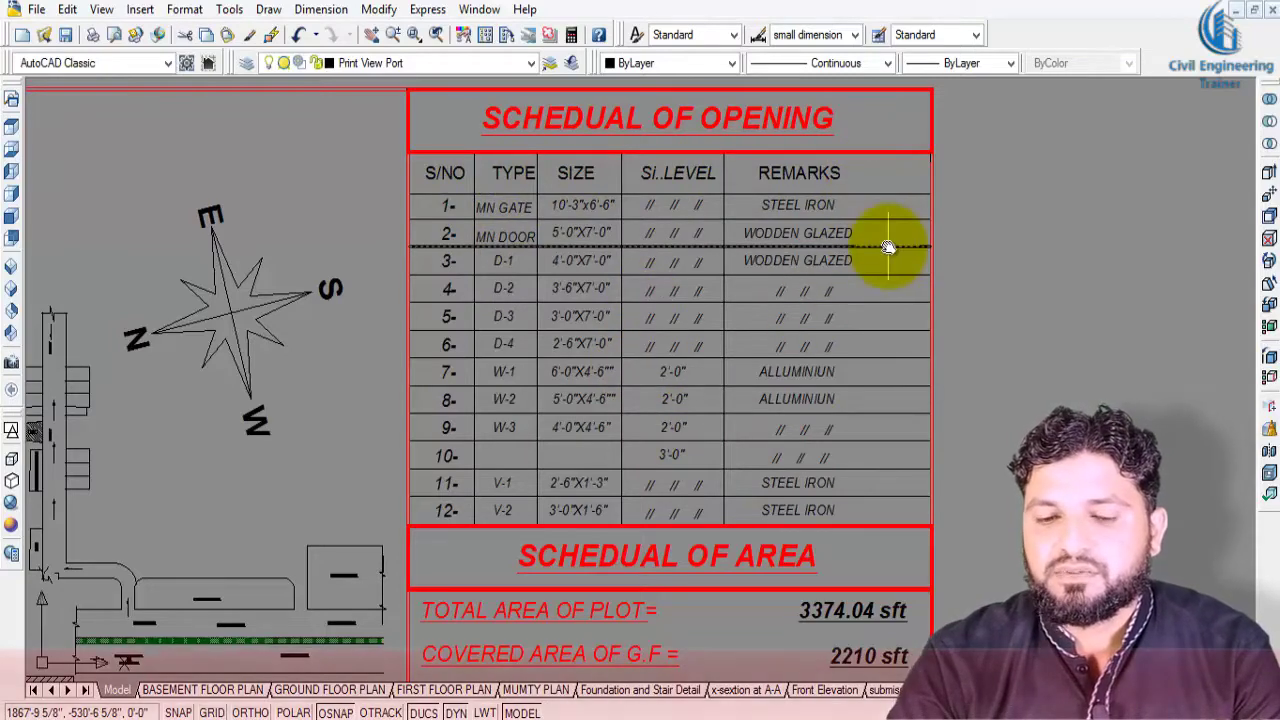
# Pan through the area schedule and SPECIFICATION table to the certification and approval sections.
pyautogui.moveTo(880, 508); pyautogui.dragTo(891, 163, button='middle')
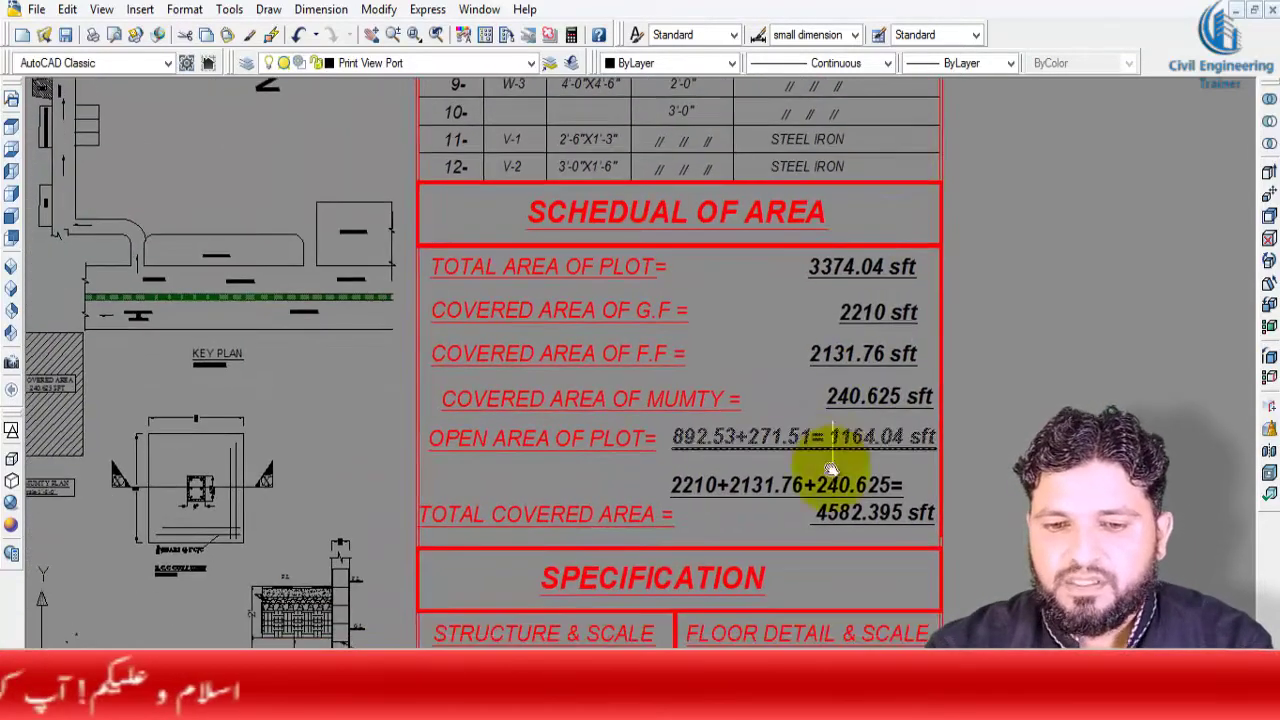
pyautogui.moveTo(860, 415); pyautogui.dragTo(884, 272, button='middle')
pyautogui.scroll(-2, 884, 272)
pyautogui.moveTo(857, 514); pyautogui.dragTo(857, 300, button='middle')
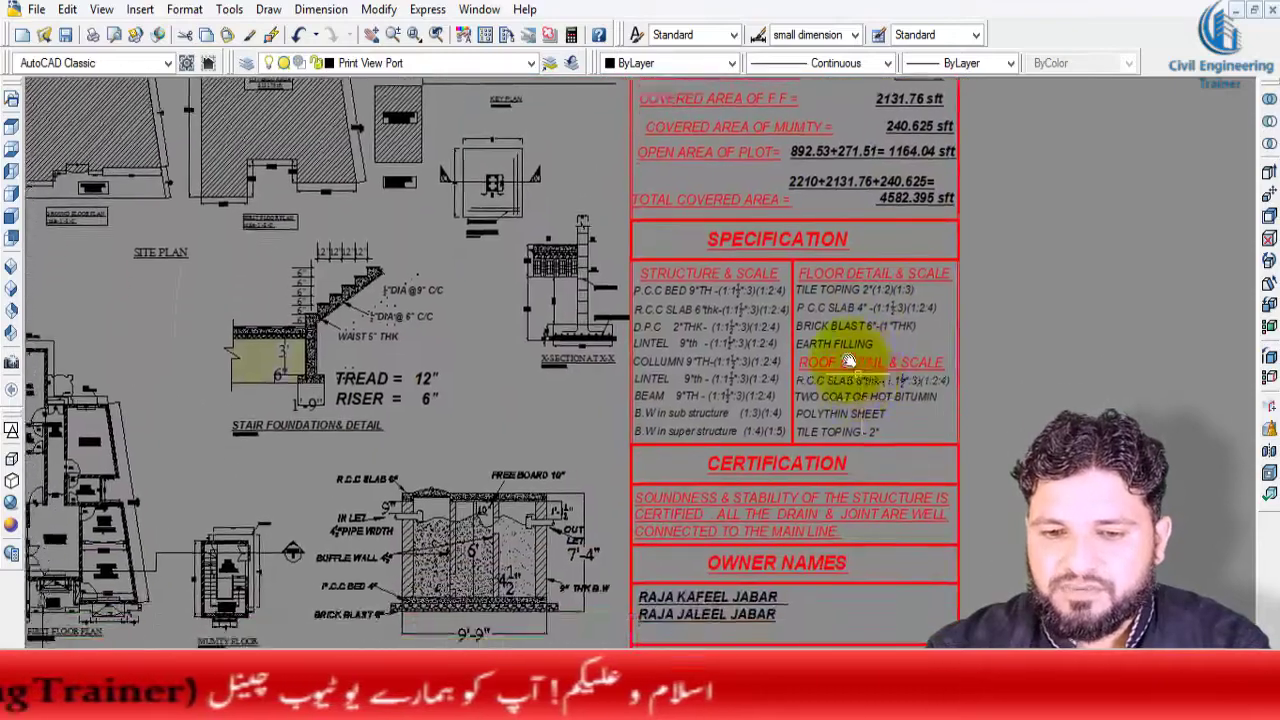
pyautogui.scroll(3, 910, 400)
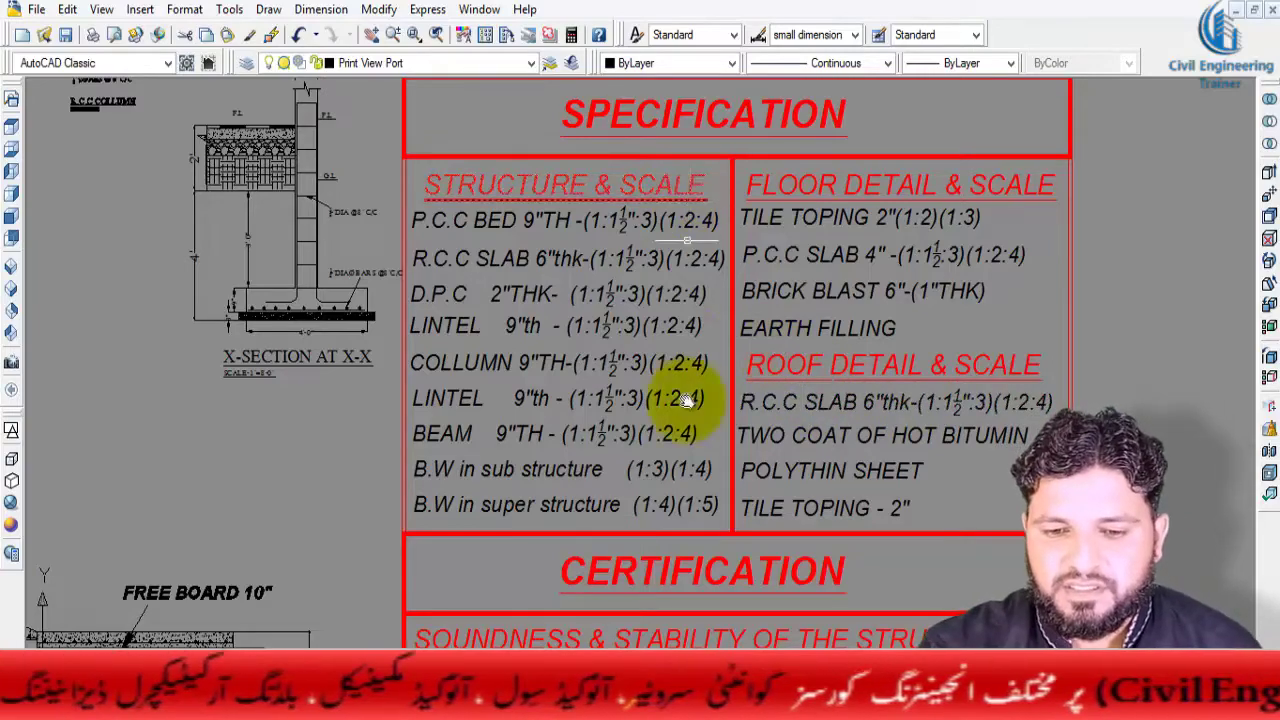
pyautogui.moveTo(777, 571); pyautogui.dragTo(779, 272, button='middle')
pyautogui.scroll(-2, 779, 272)
pyautogui.scroll(-3, 779, 272)
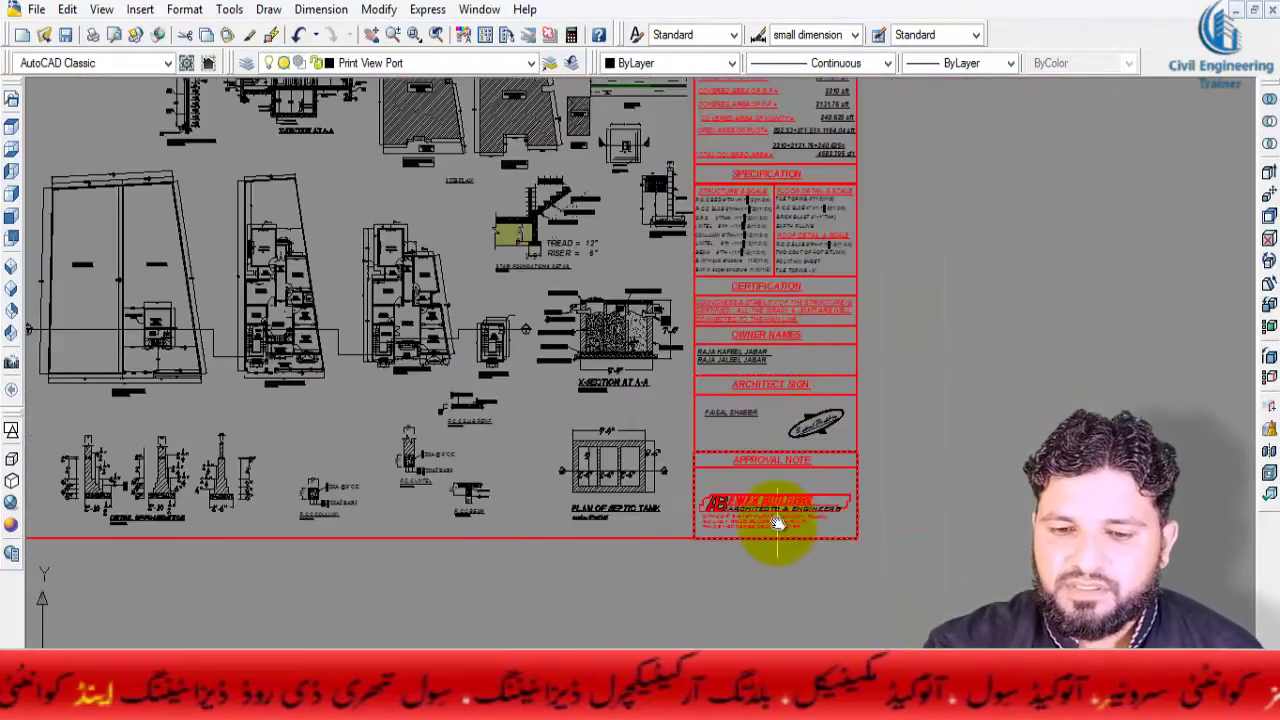
# Bring the septic tank plan into view and fit the whole sheet on screen.
pyautogui.scroll(3, 777, 523)
pyautogui.moveTo(491, 517); pyautogui.dragTo(999, 511, button='middle')
pyautogui.scroll(-3, 999, 511)
pyautogui.moveTo(686, 563); pyautogui.dragTo(729, 515, button='middle')
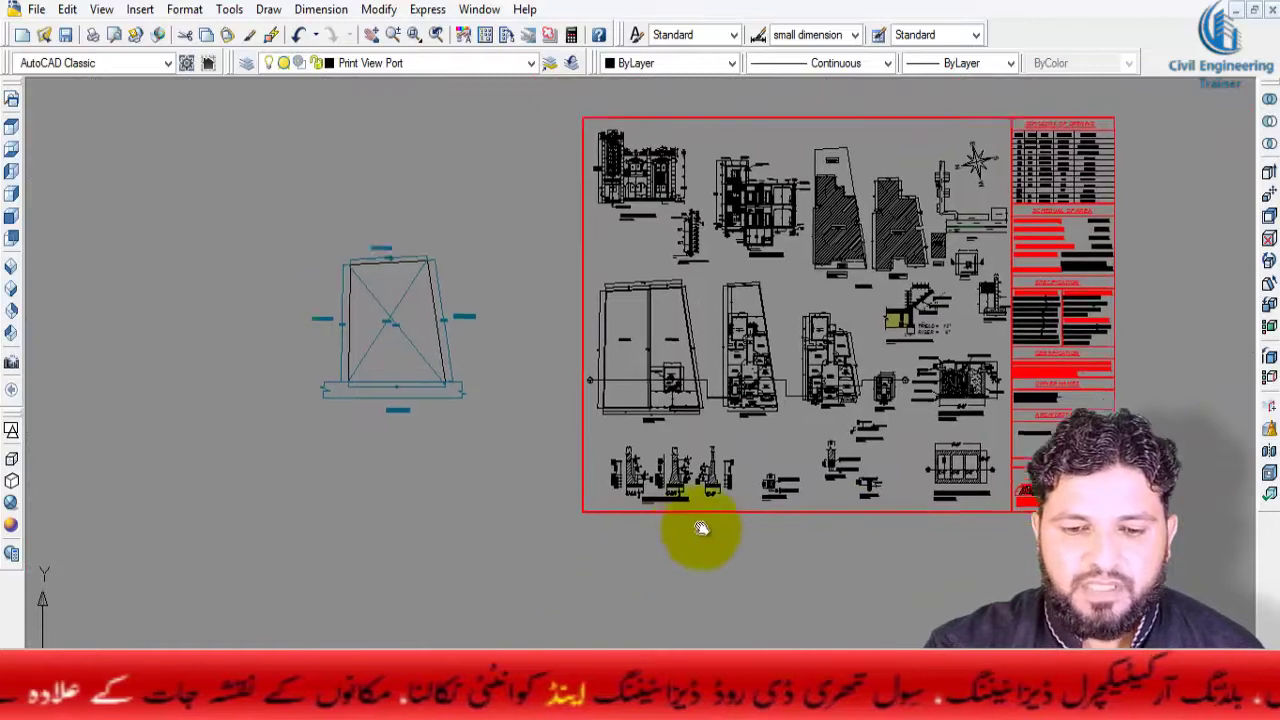
# Switch to the textured house drawing and start the 3D orbit command.
pyautogui.hotkey('ctrl', 'Tab')
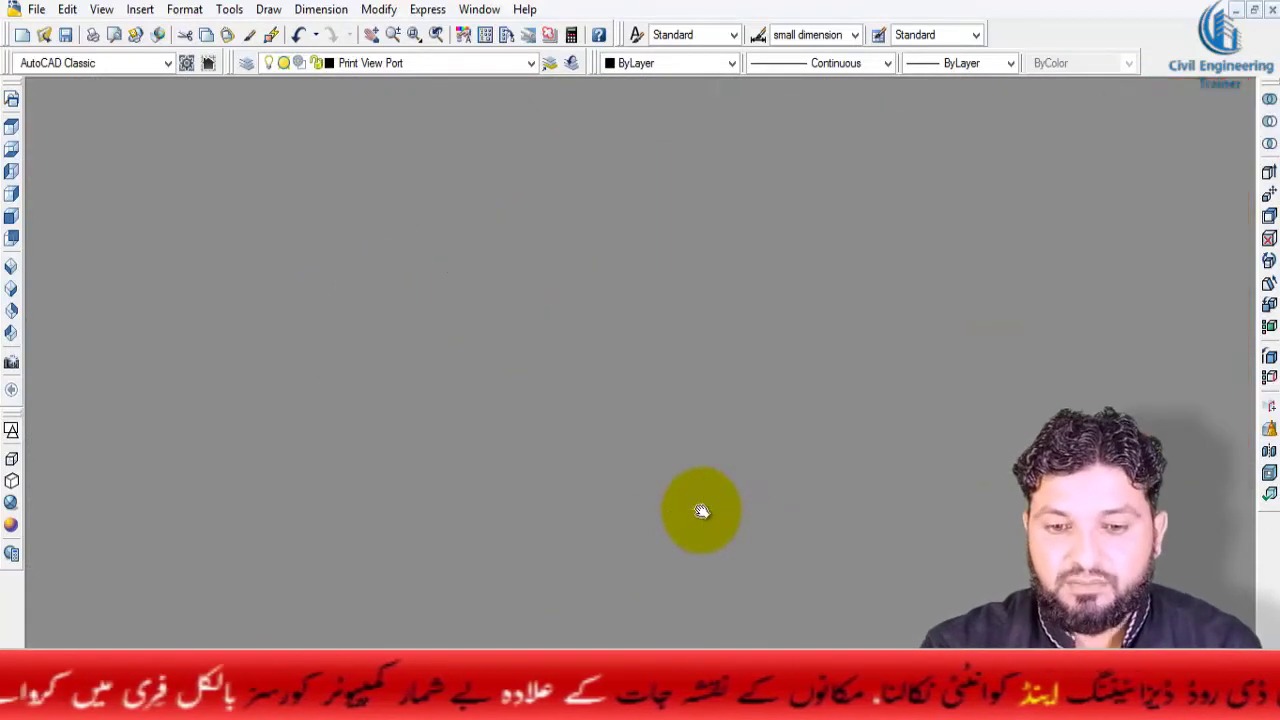
pyautogui.scroll(-3, 700, 528)
pyautogui.scroll(4, 671, 457)
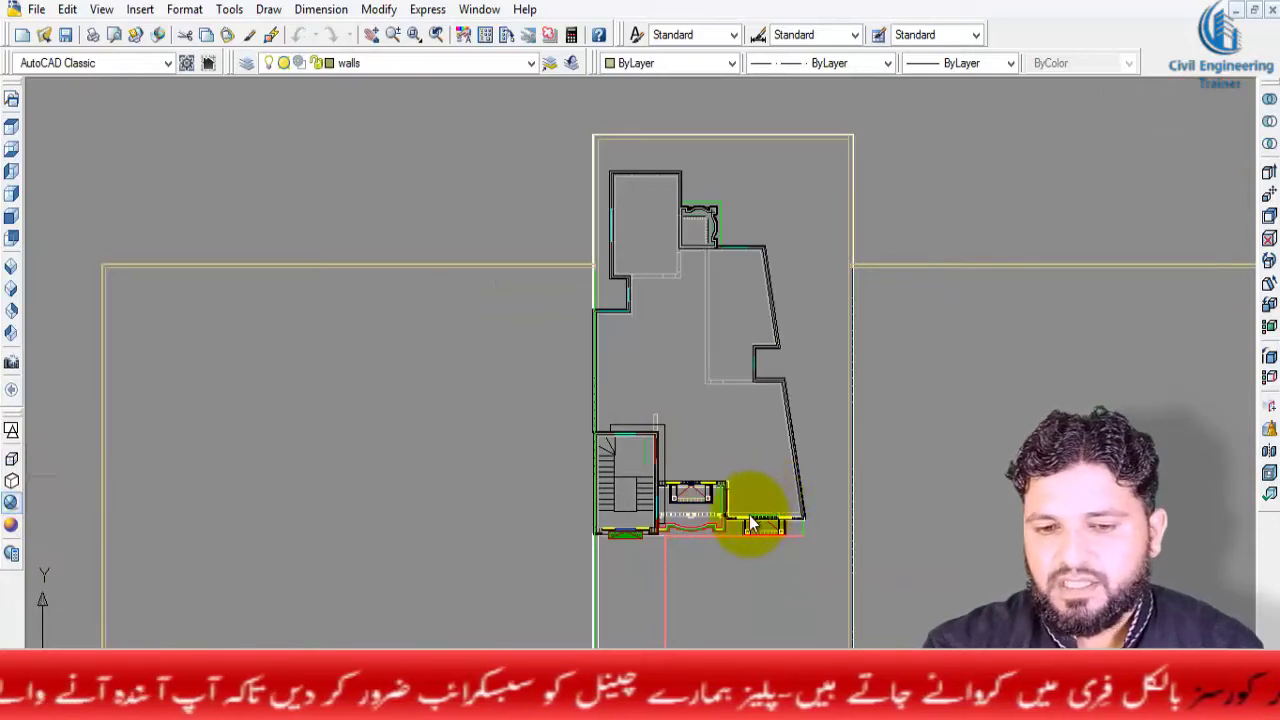
pyautogui.write('m')
pyautogui.write('3do')
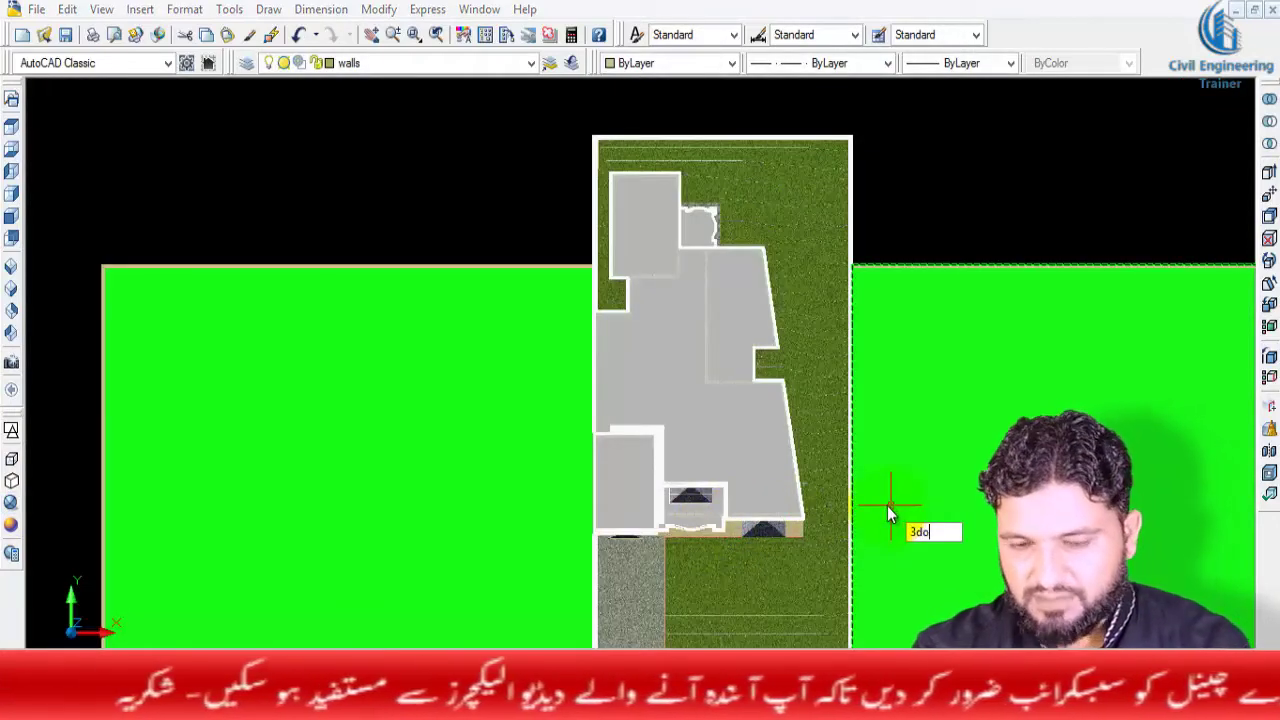
pyautogui.press('Return')
pyautogui.click(781, 530)
# Orbit from the top-down plan into 3D, inspecting the front fence, gate and balcony facade.
pyautogui.moveTo(785, 505)
pyautogui.mouseDown()
pyautogui.moveTo(823, 331)
pyautogui.moveTo(814, 303)
pyautogui.moveTo(806, 382)
pyautogui.moveTo(862, 535)
pyautogui.mouseUp()
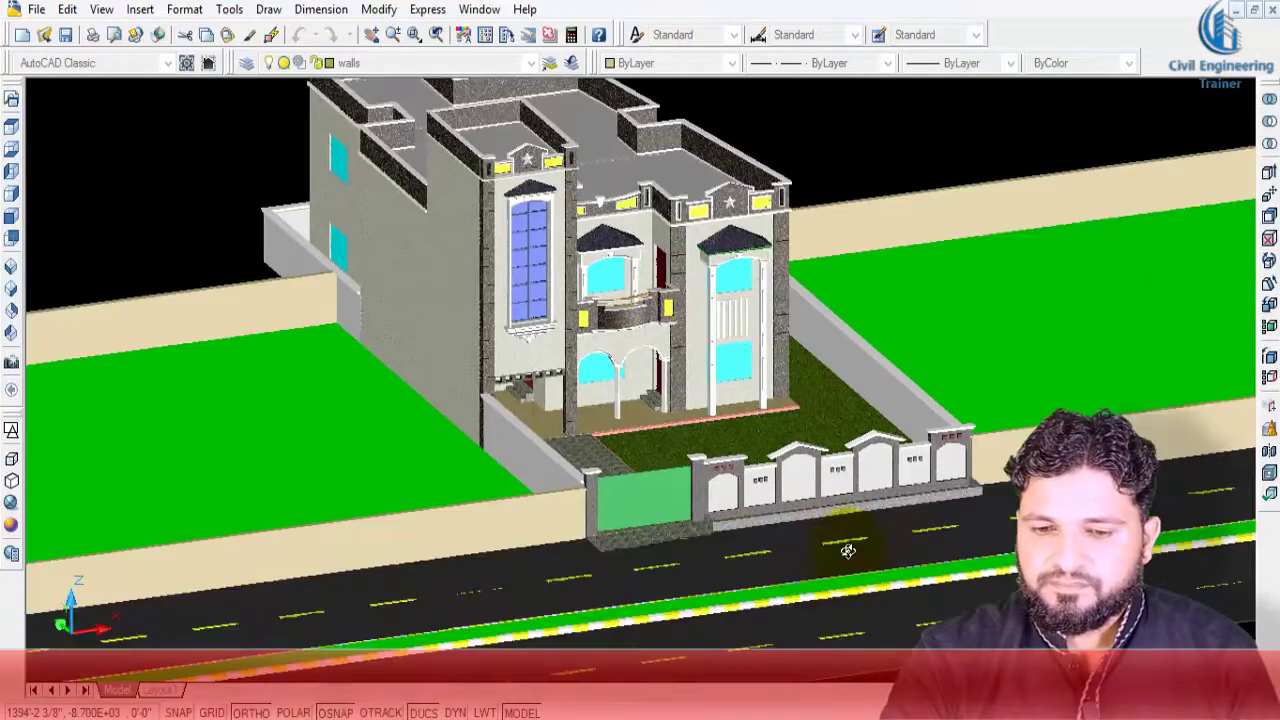
pyautogui.scroll(5, 837, 537)
pyautogui.moveTo(651, 437)
pyautogui.mouseDown()
pyautogui.moveTo(990, 500)
pyautogui.moveTo(909, 520)
pyautogui.moveTo(999, 495)
pyautogui.moveTo(706, 562)
pyautogui.mouseUp()
pyautogui.moveTo(636, 543)
pyautogui.mouseDown()
pyautogui.moveTo(903, 514)
pyautogui.moveTo(795, 483)
pyautogui.mouseUp()
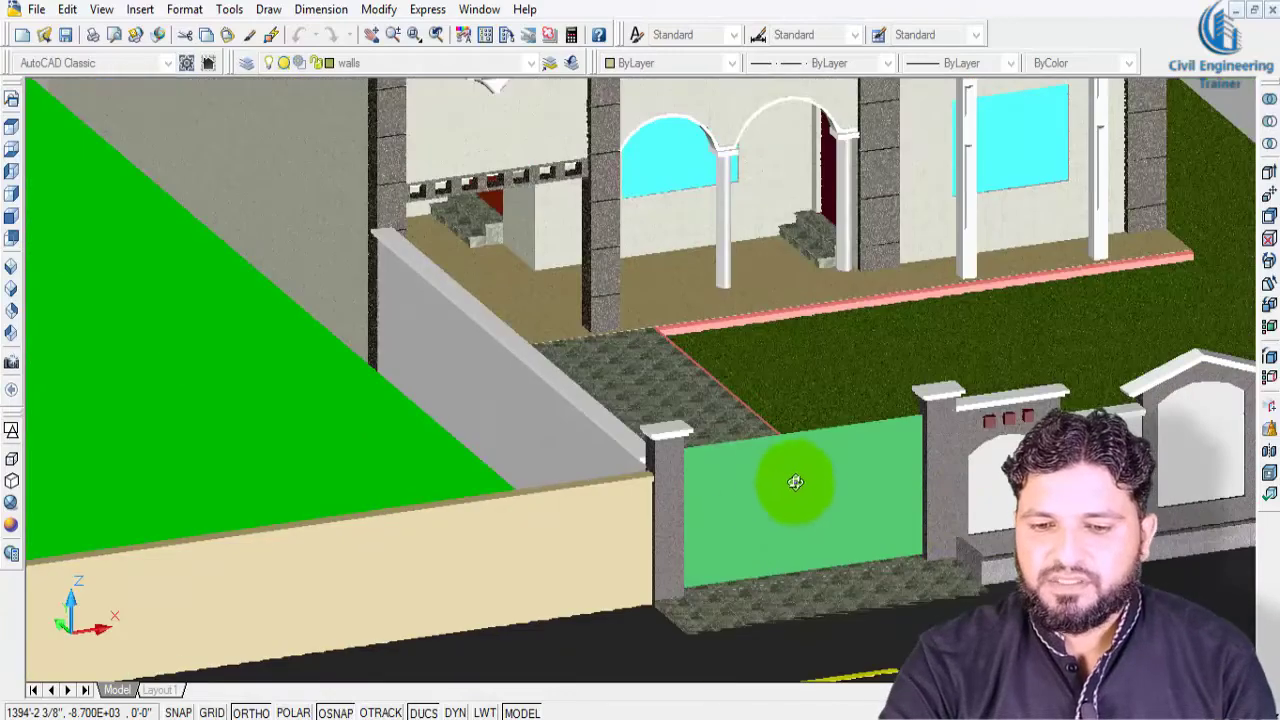
pyautogui.moveTo(884, 540); pyautogui.dragTo(839, 525)
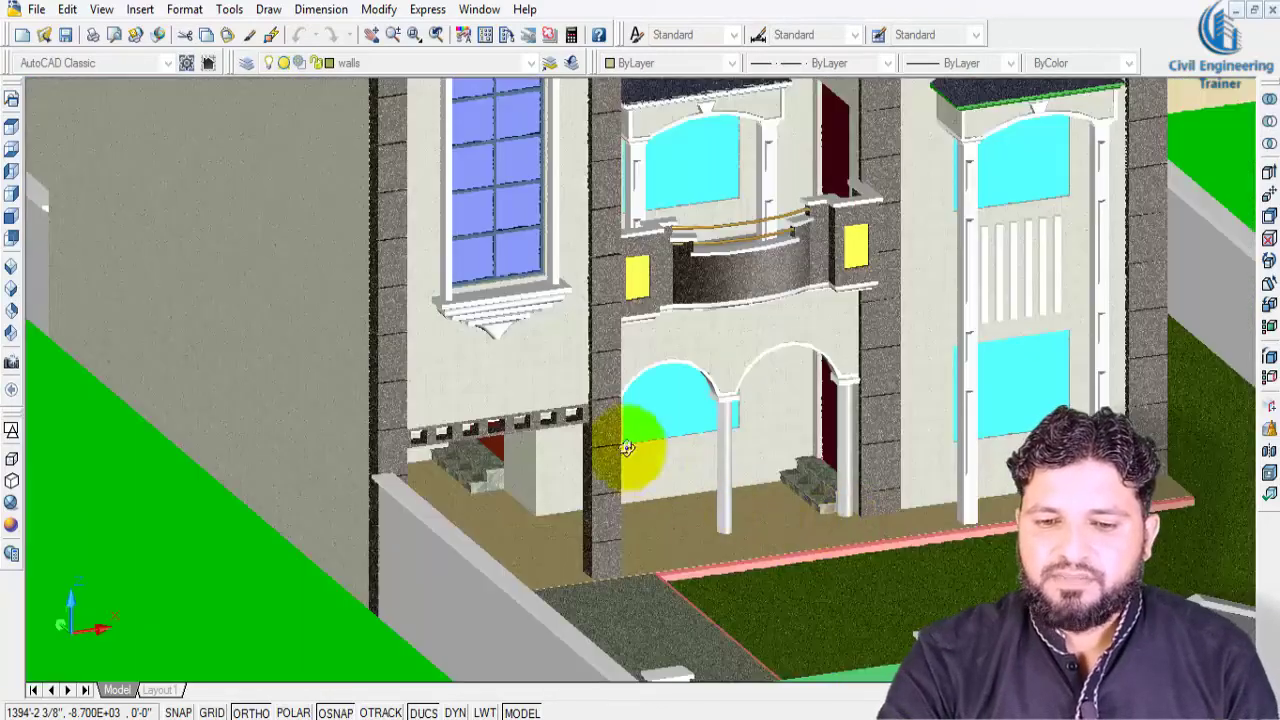
pyautogui.moveTo(897, 584)
pyautogui.mouseDown()
pyautogui.moveTo(920, 595)
pyautogui.moveTo(857, 557)
pyautogui.moveTo(697, 580)
pyautogui.moveTo(686, 566)
pyautogui.moveTo(690, 592)
pyautogui.moveTo(629, 640)
pyautogui.moveTo(612, 495)
pyautogui.mouseUp()
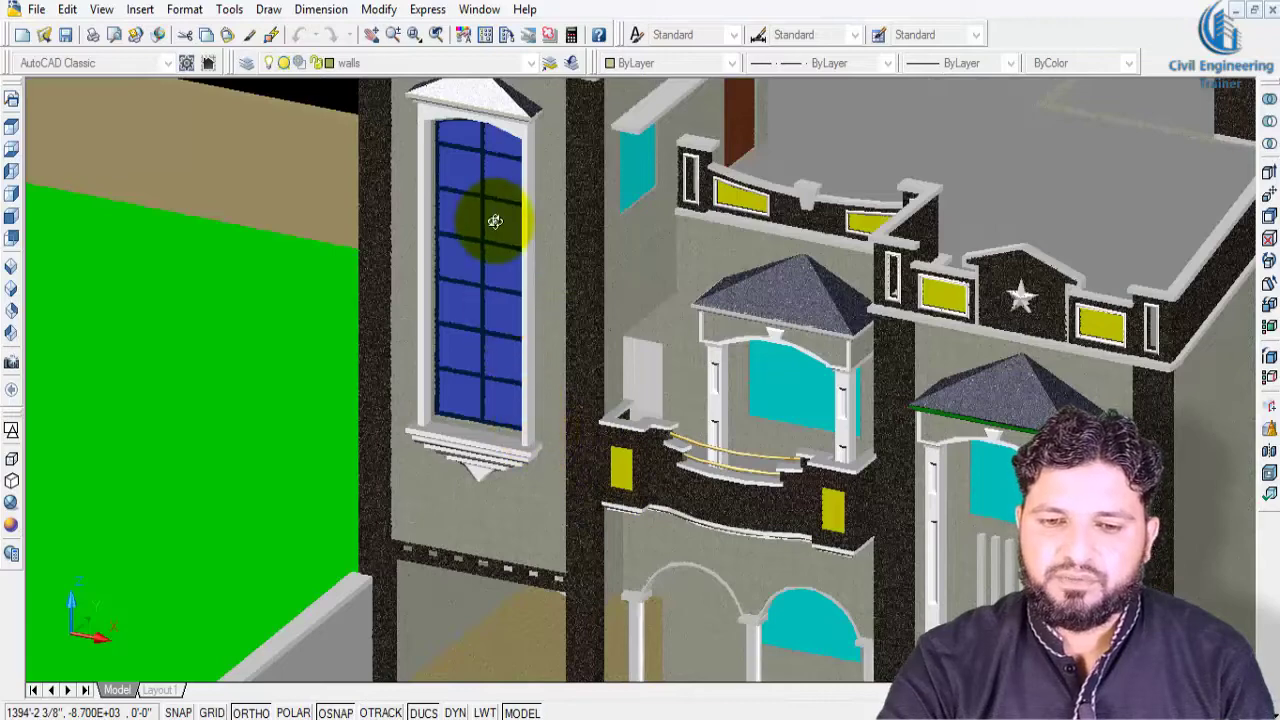
# Orbit around the roof, porch, parapets and left walls to a high side view.
pyautogui.moveTo(515, 303)
pyautogui.mouseDown()
pyautogui.moveTo(508, 383)
pyautogui.moveTo(512, 268)
pyautogui.mouseUp()
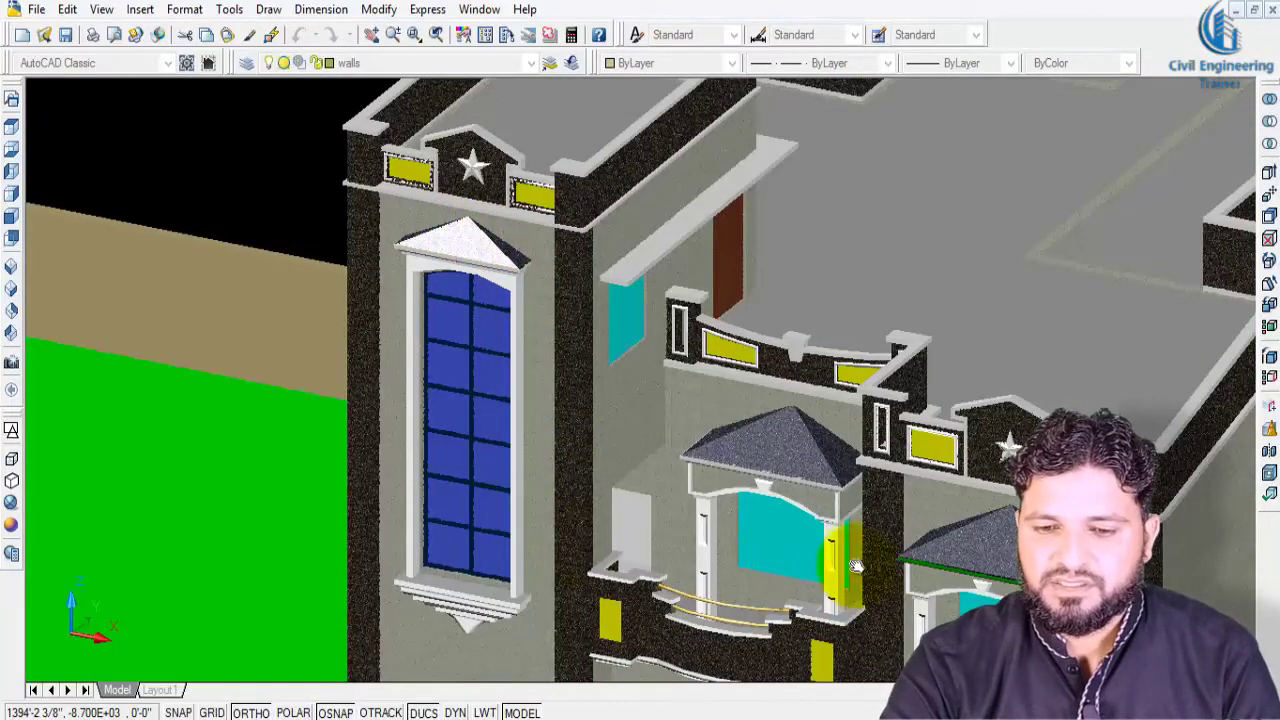
pyautogui.moveTo(856, 566)
pyautogui.mouseDown()
pyautogui.moveTo(740, 457)
pyautogui.moveTo(837, 539)
pyautogui.moveTo(998, 530)
pyautogui.moveTo(986, 486)
pyautogui.moveTo(1029, 356)
pyautogui.mouseUp()
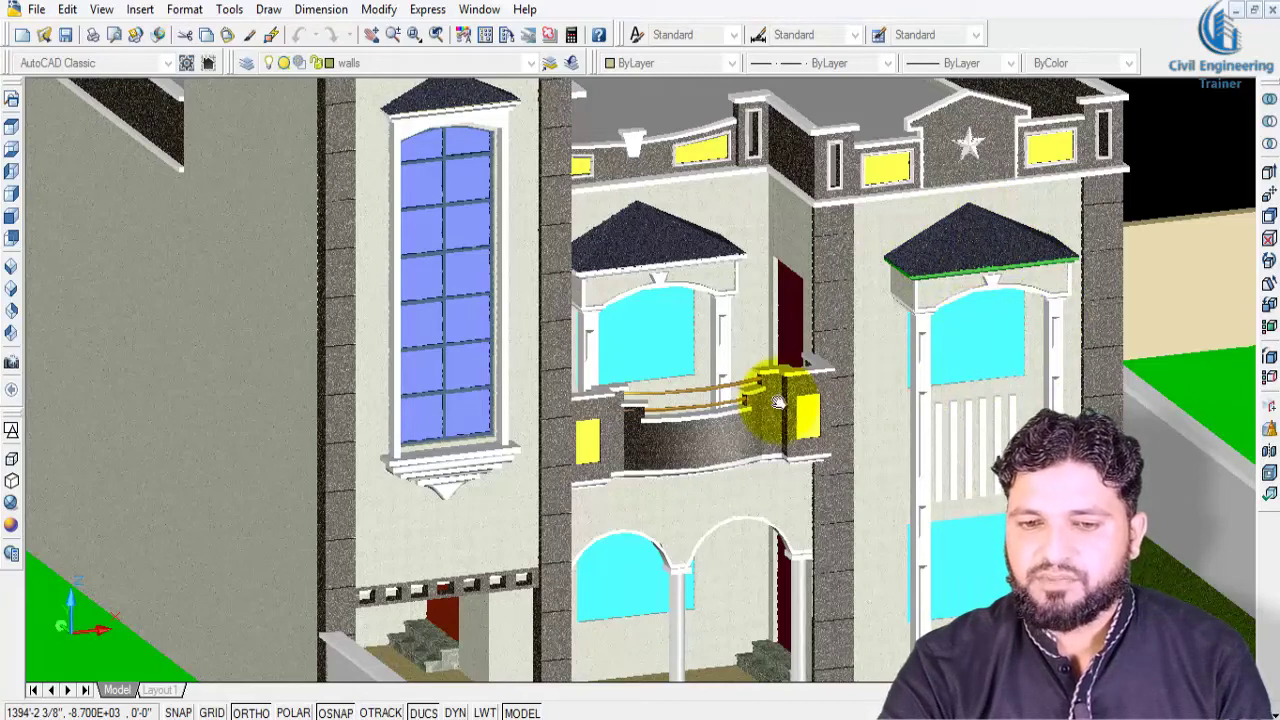
pyautogui.moveTo(782, 558)
pyautogui.mouseDown()
pyautogui.moveTo(571, 471)
pyautogui.moveTo(529, 429)
pyautogui.mouseUp()
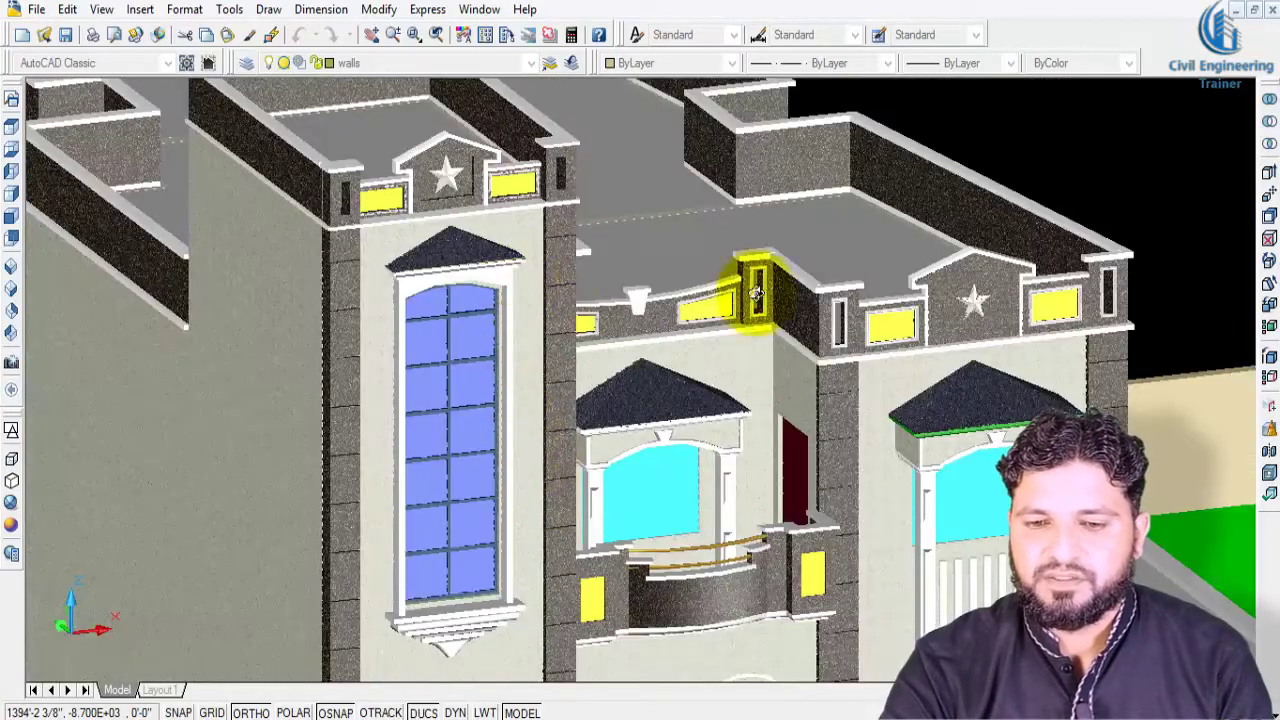
pyautogui.moveTo(836, 287)
pyautogui.mouseDown()
pyautogui.moveTo(780, 443)
pyautogui.moveTo(706, 460)
pyautogui.mouseUp()
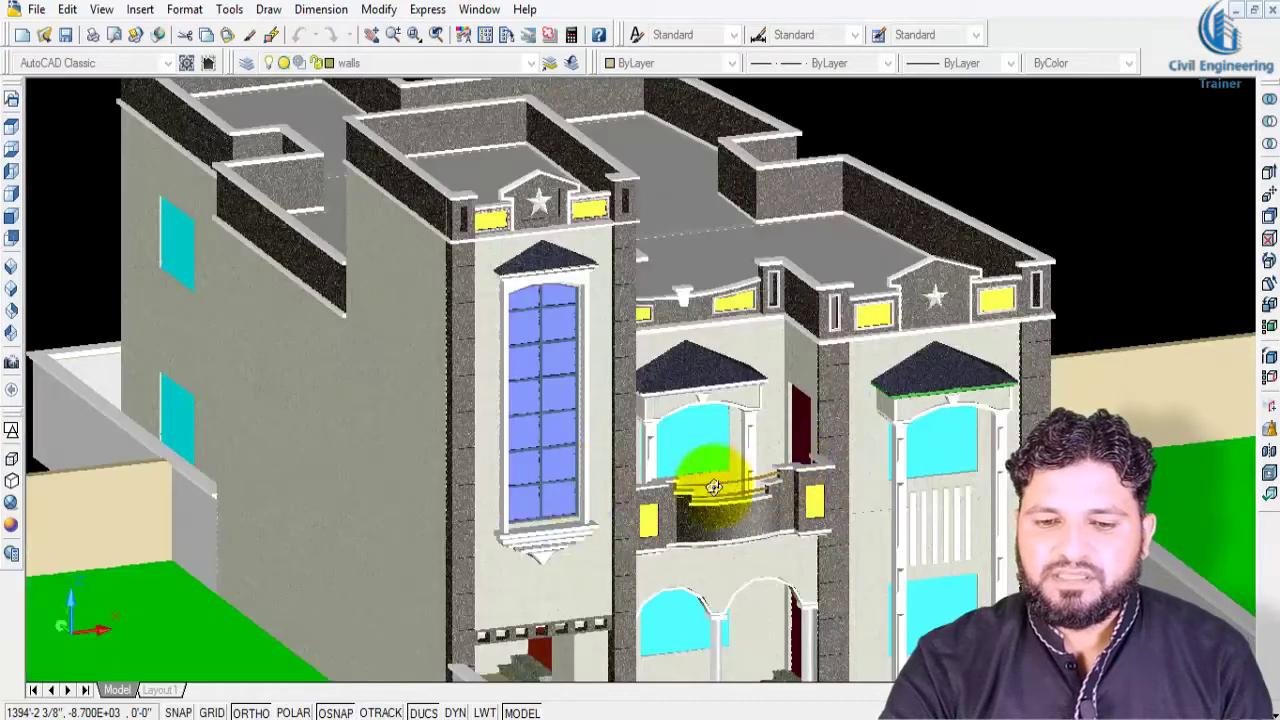
pyautogui.moveTo(773, 533); pyautogui.dragTo(716, 536)
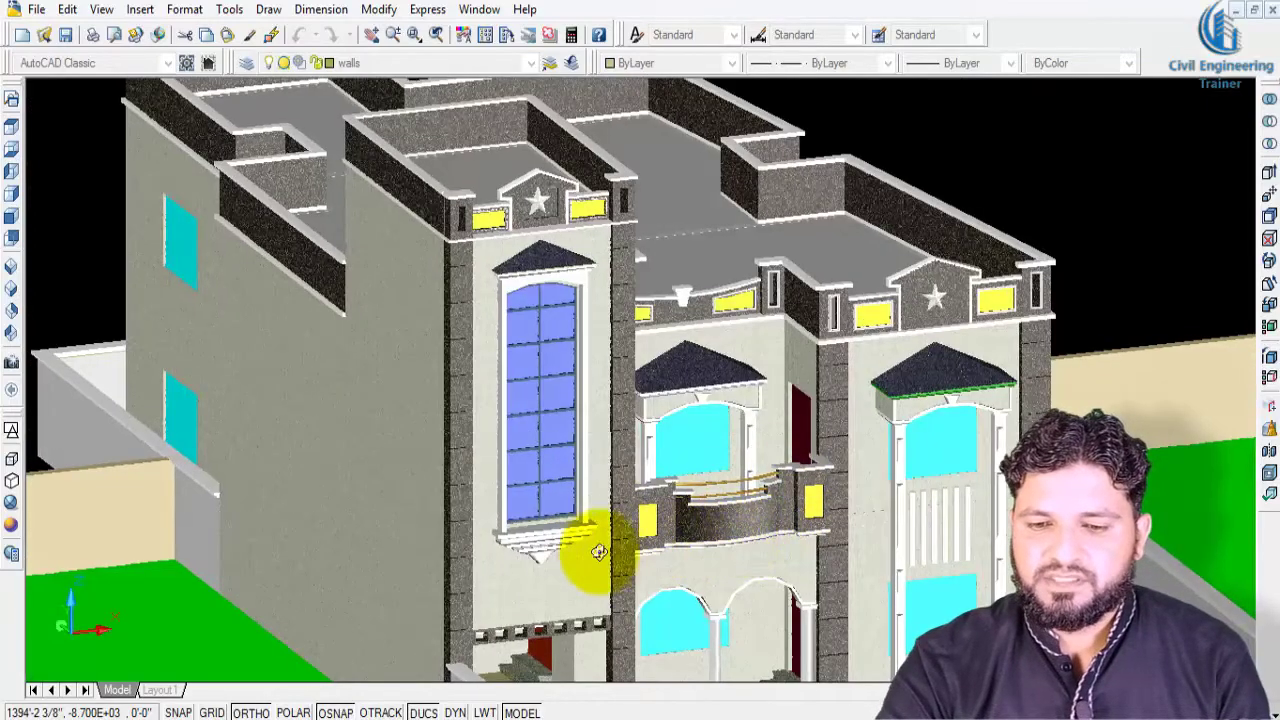
pyautogui.scroll(-3, 498, 460)
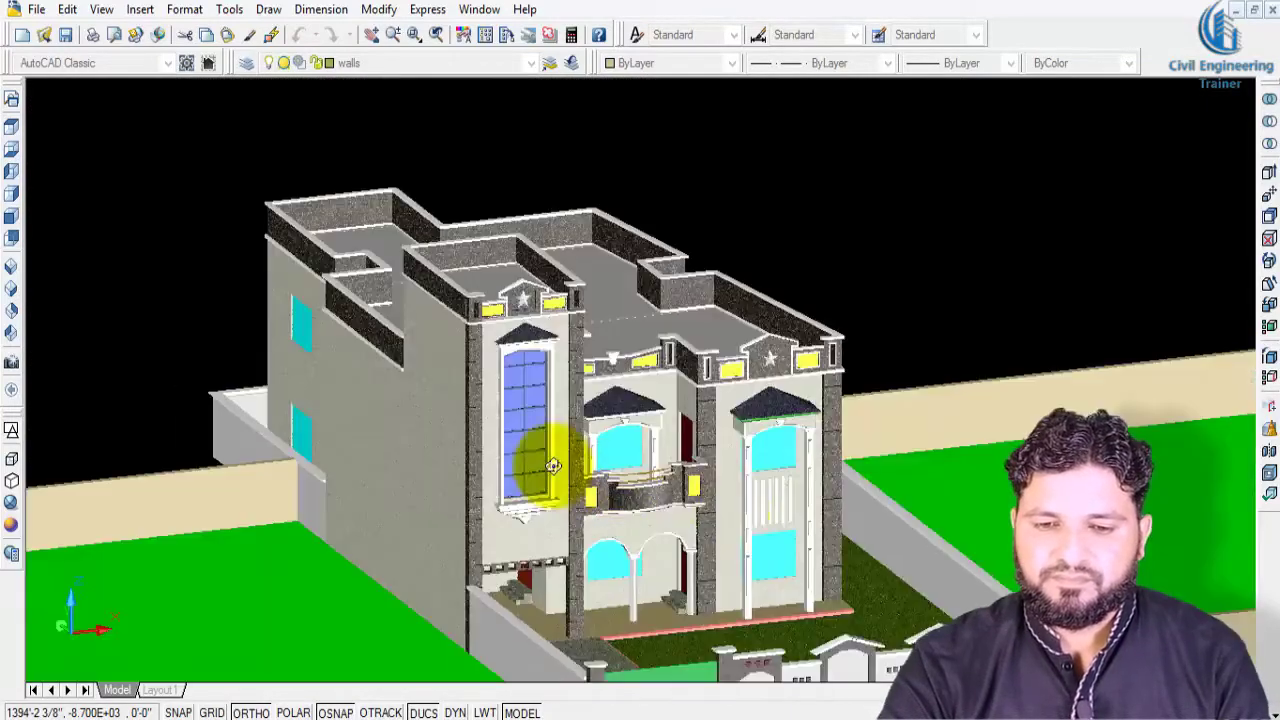
pyautogui.moveTo(710, 521)
pyautogui.mouseDown()
pyautogui.moveTo(376, 549)
pyautogui.moveTo(649, 626)
pyautogui.moveTo(748, 607)
pyautogui.moveTo(586, 371)
pyautogui.moveTo(857, 457)
pyautogui.mouseUp()
# Zoom and orbit to the building's other side and lawn.
pyautogui.scroll(5, 857, 457)
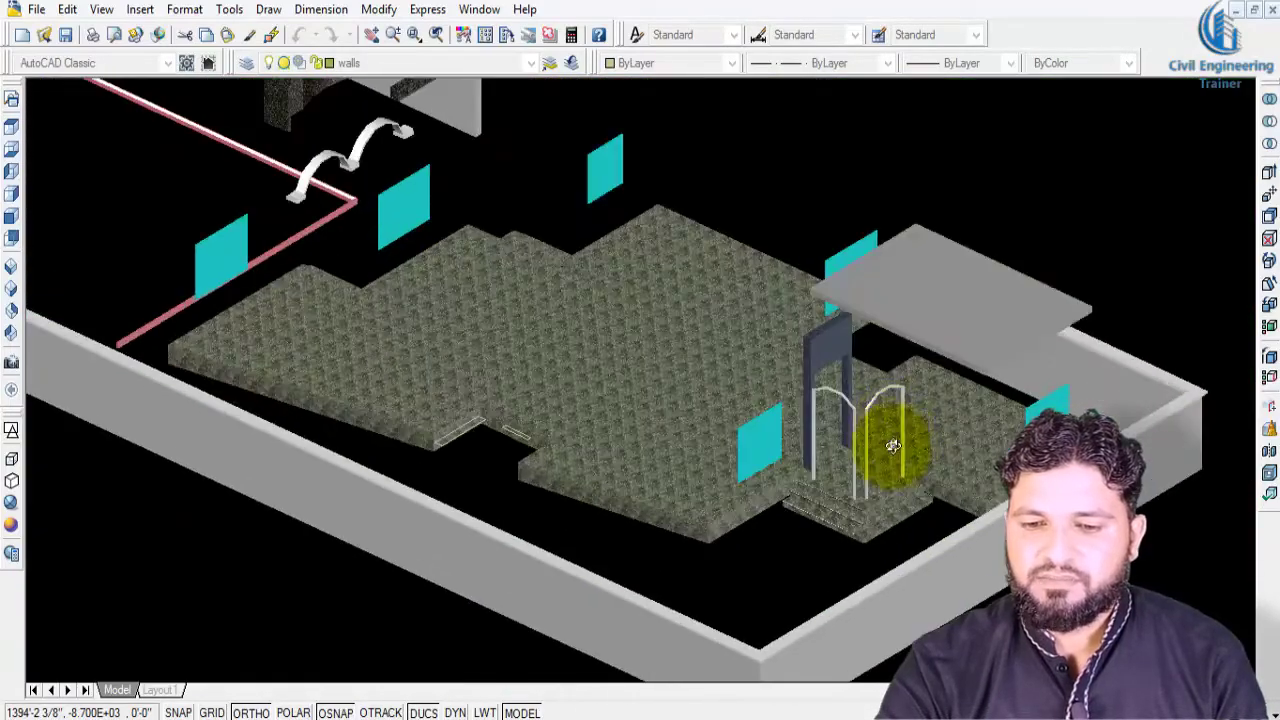
pyautogui.scroll(-3, 843, 385)
pyautogui.scroll(5, 899, 565)
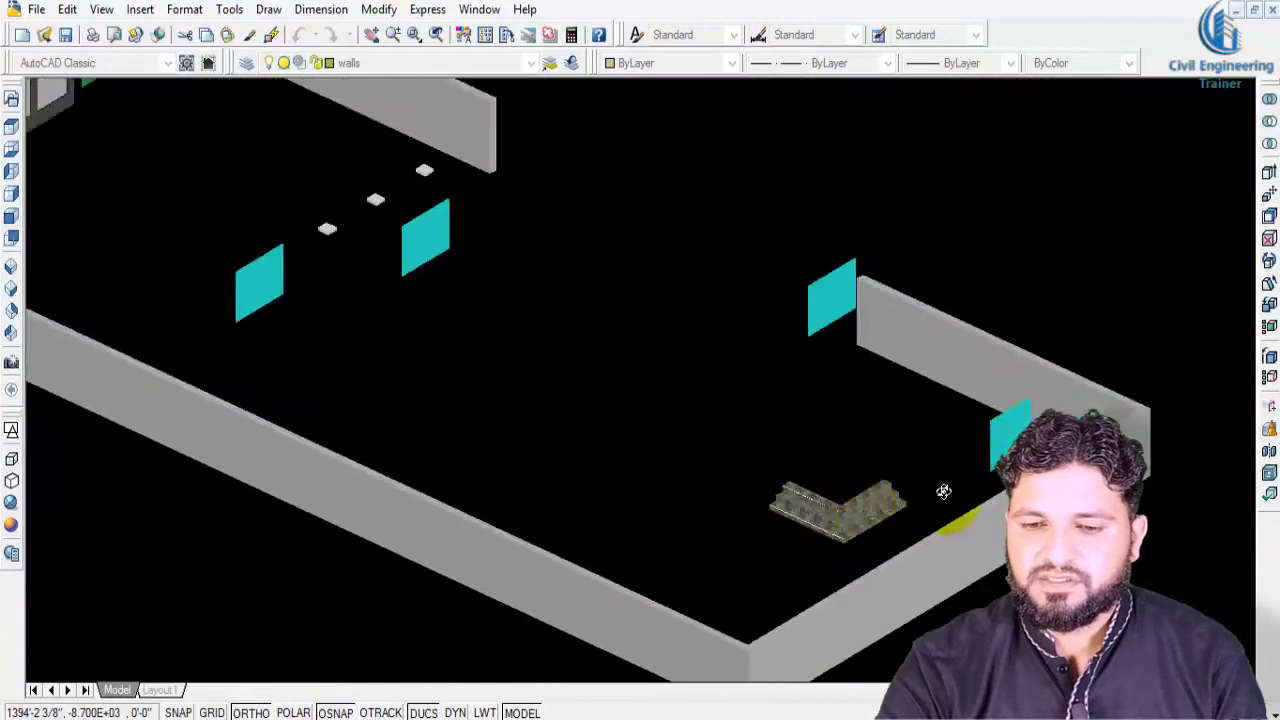
pyautogui.scroll(-5, 943, 491)
pyautogui.moveTo(843, 500)
pyautogui.mouseDown()
pyautogui.moveTo(749, 491)
pyautogui.moveTo(443, 514)
pyautogui.moveTo(800, 409)
pyautogui.moveTo(710, 430)
pyautogui.mouseUp()
pyautogui.scroll(-3, 676, 497)
pyautogui.scroll(3, 800, 409)
pyautogui.scroll(-2, 710, 430)
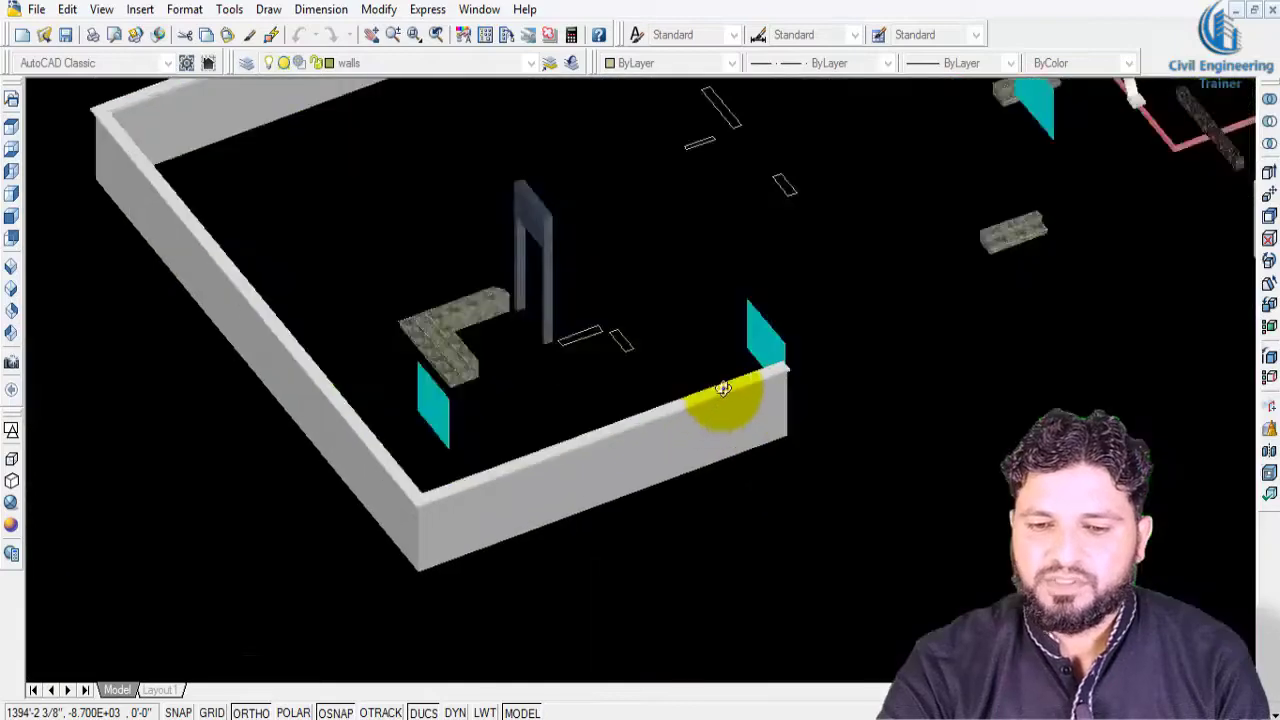
pyautogui.scroll(4, 723, 391)
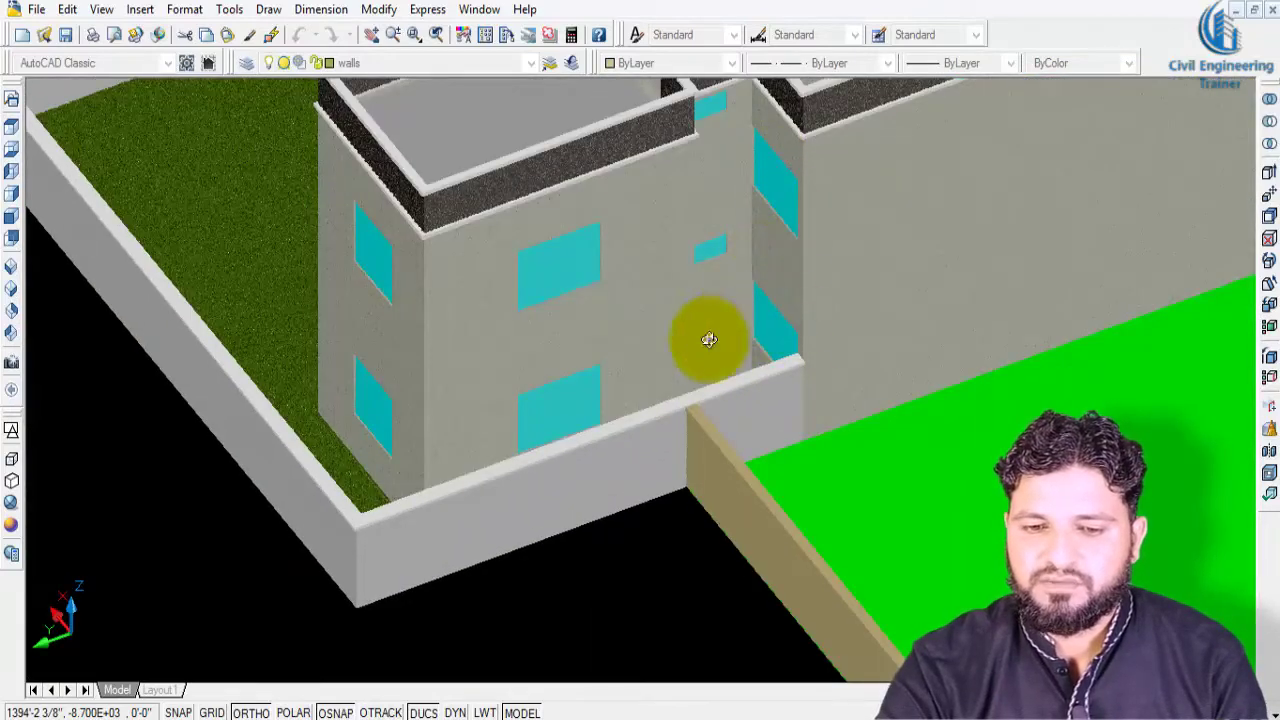
pyautogui.scroll(-4, 540, 477)
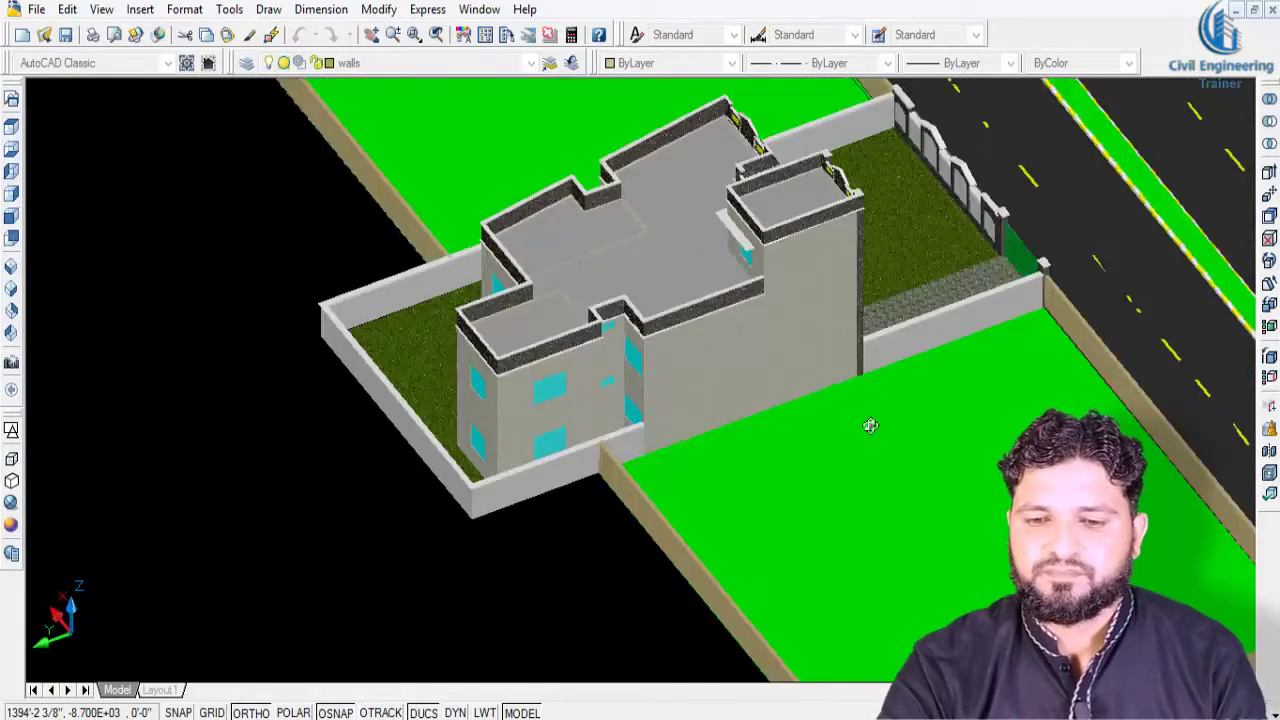
# Orbit to the street-side facade and gate, then to a left oblique view.
pyautogui.moveTo(870, 425)
pyautogui.mouseDown()
pyautogui.moveTo(663, 409)
pyautogui.moveTo(682, 357)
pyautogui.mouseUp()
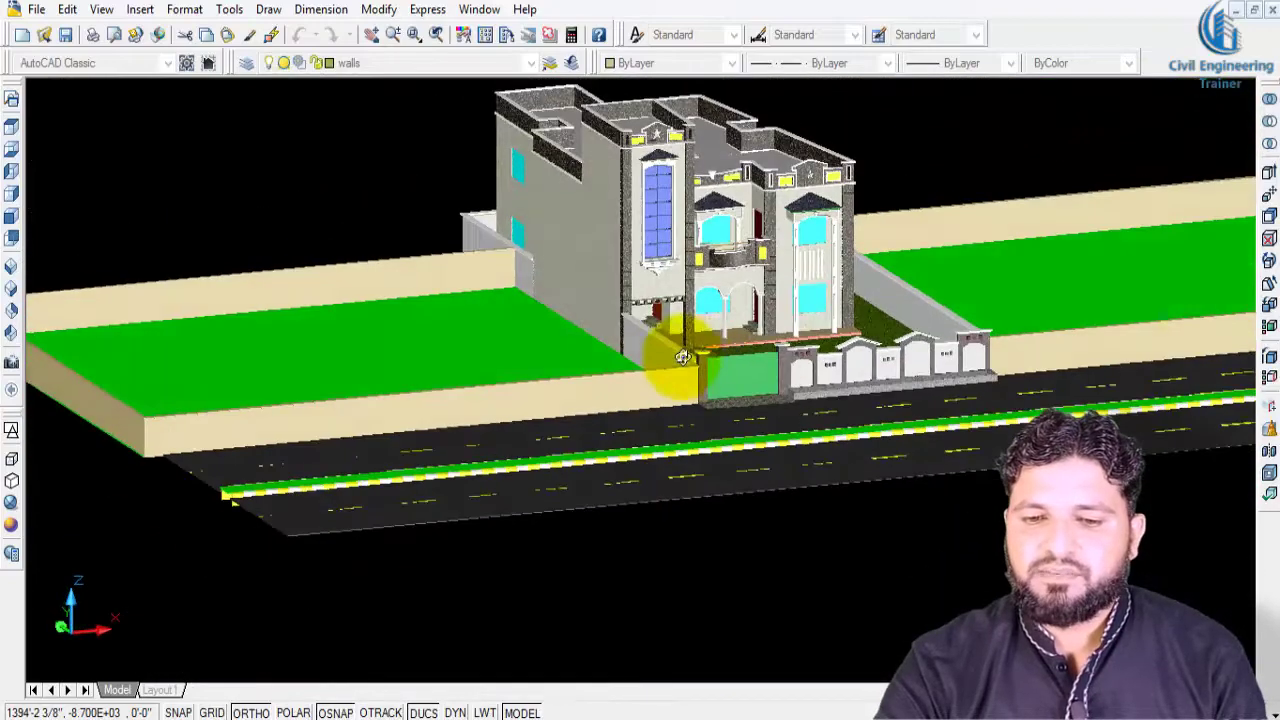
pyautogui.scroll(2, 740, 390)
pyautogui.scroll(2, 751, 443)
pyautogui.scroll(2, 757, 400)
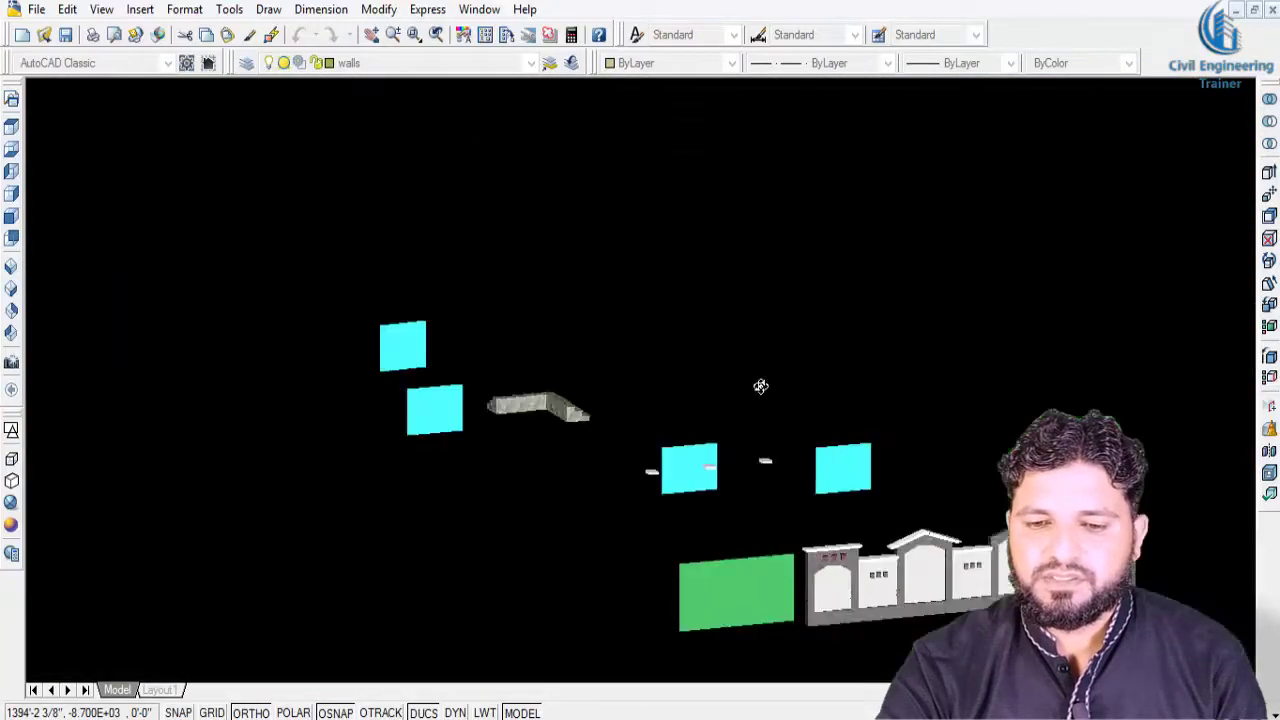
pyautogui.scroll(2, 757, 380)
pyautogui.scroll(-3, 849, 451)
pyautogui.scroll(3, 814, 449)
pyautogui.scroll(-3, 789, 457)
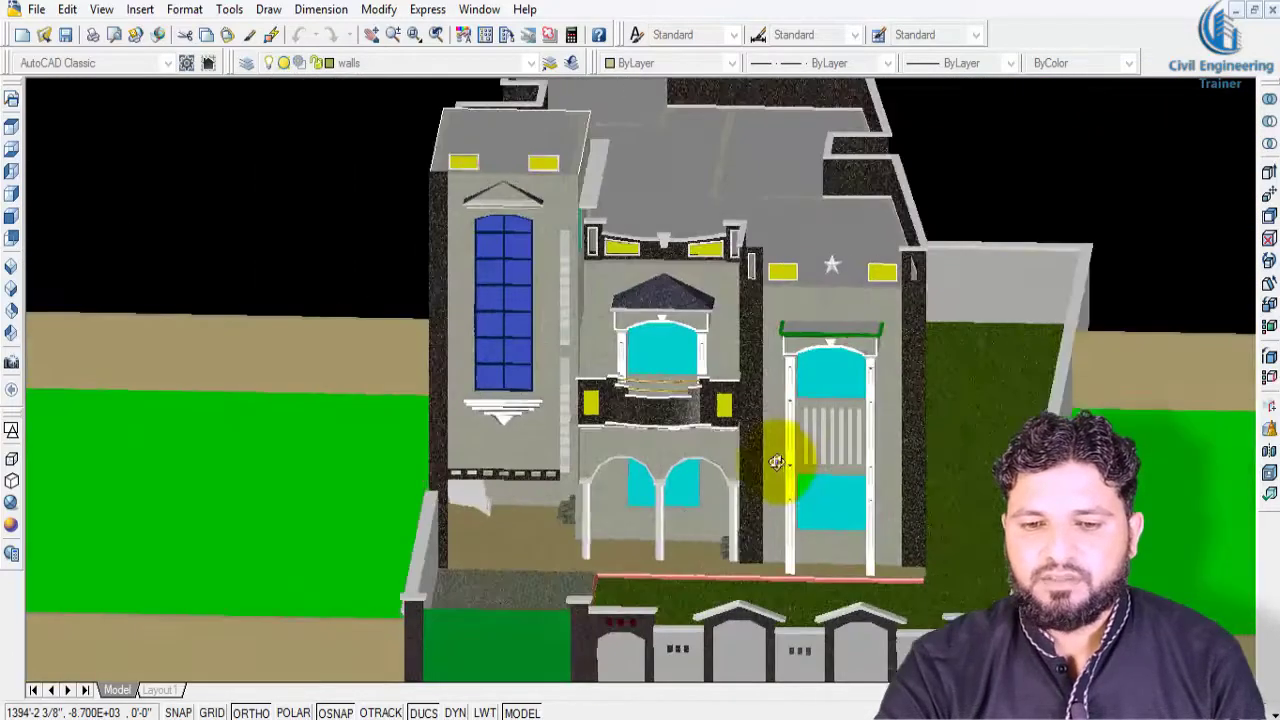
pyautogui.moveTo(750, 471)
pyautogui.mouseDown()
pyautogui.moveTo(729, 471)
pyautogui.moveTo(780, 451)
pyautogui.moveTo(865, 457)
pyautogui.moveTo(740, 458)
pyautogui.mouseUp()
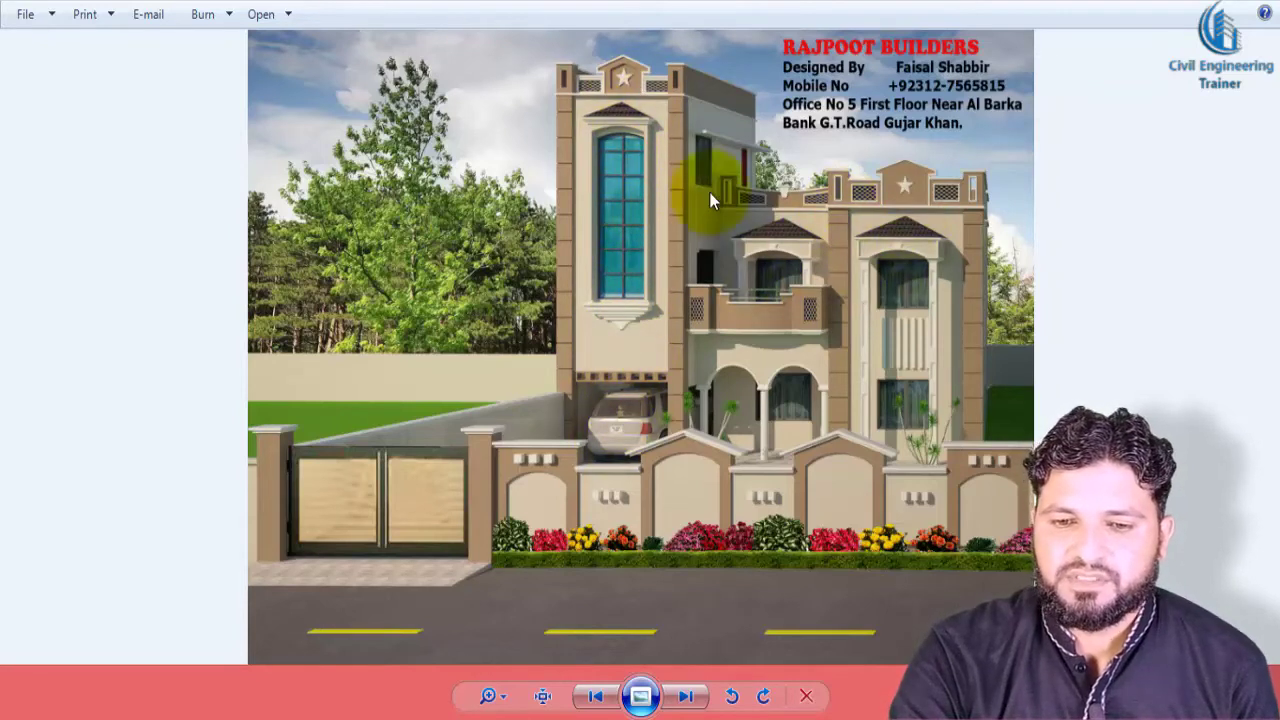
# Advance two renderings to the front view with a car in the carport, zooming in and out.
pyautogui.click(685, 700)
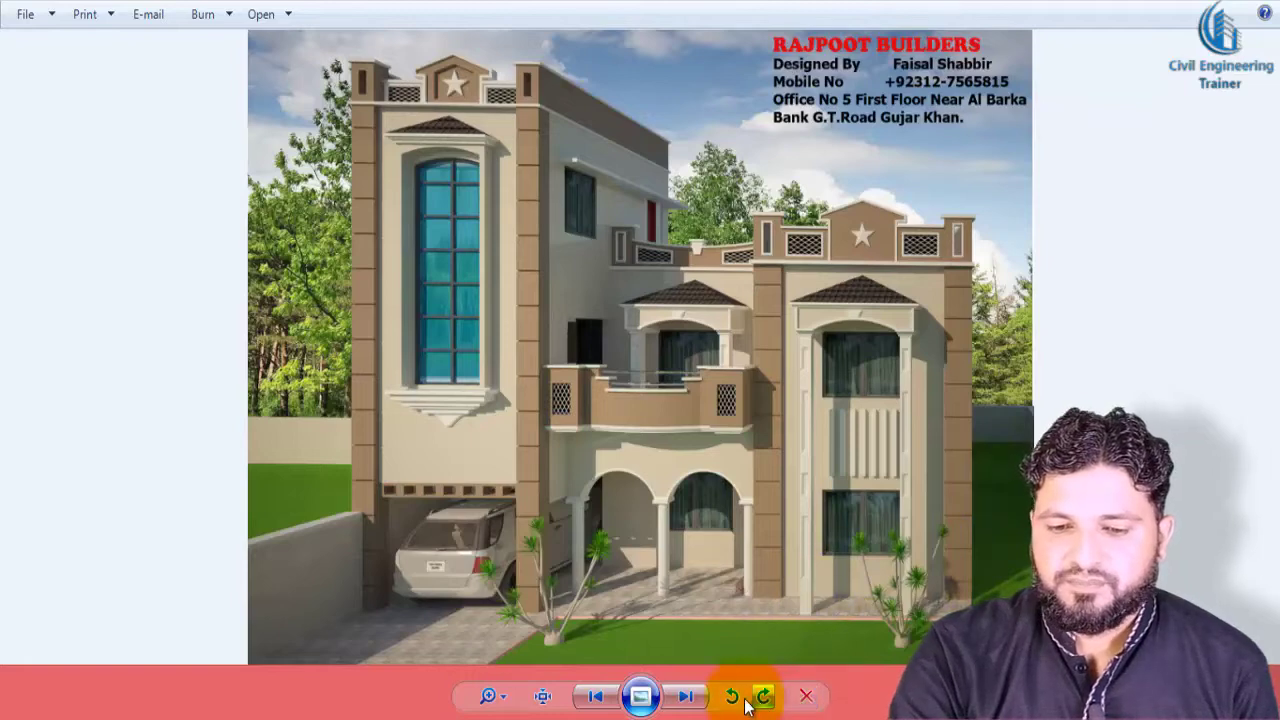
pyautogui.click(688, 698)
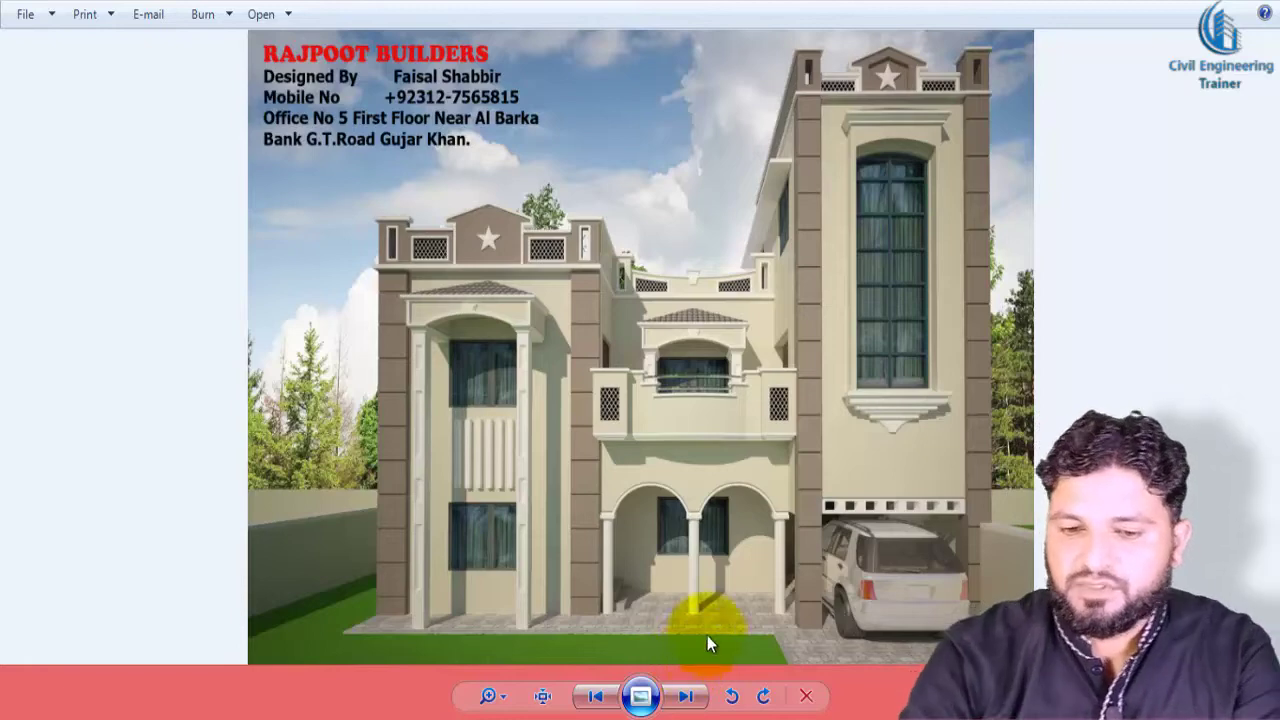
pyautogui.scroll(1, 702, 481)
pyautogui.scroll(1, 700, 480)
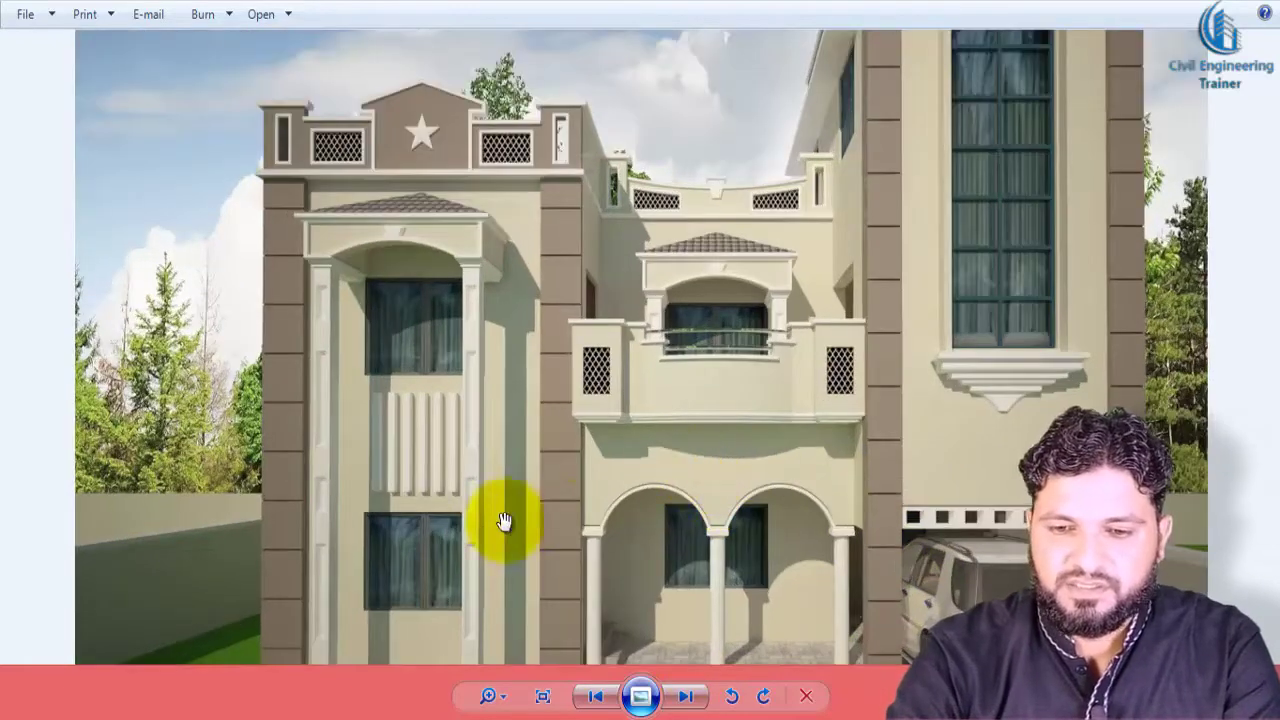
pyautogui.scroll(-1, 500, 520)
pyautogui.scroll(-1, 583, 449)
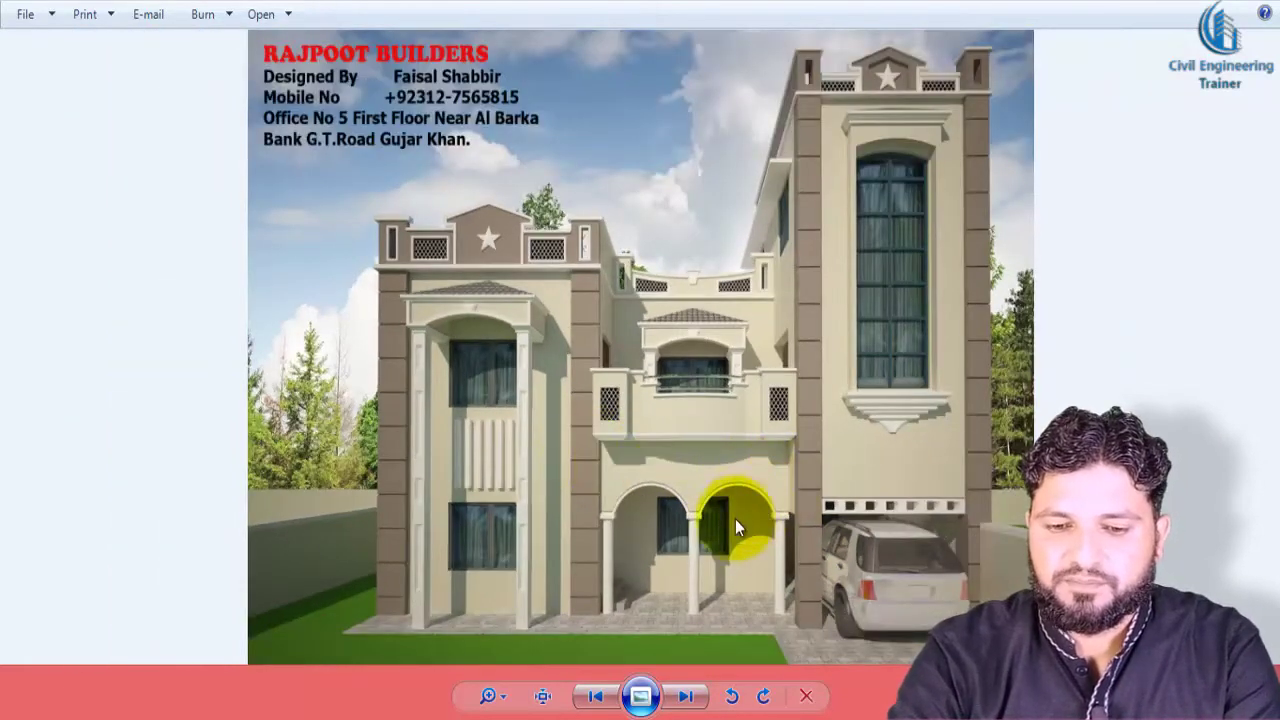
pyautogui.click(598, 698)
pyautogui.click(598, 698)
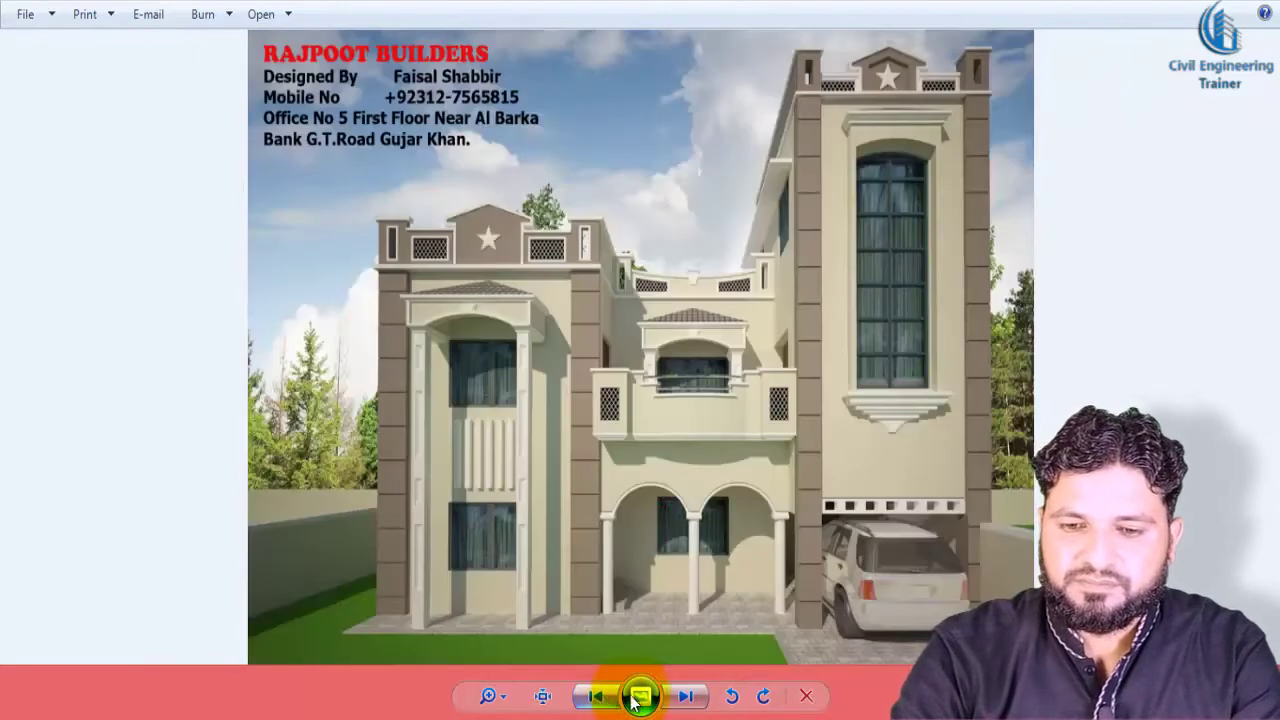
pyautogui.click(686, 698)
pyautogui.click(688, 698)
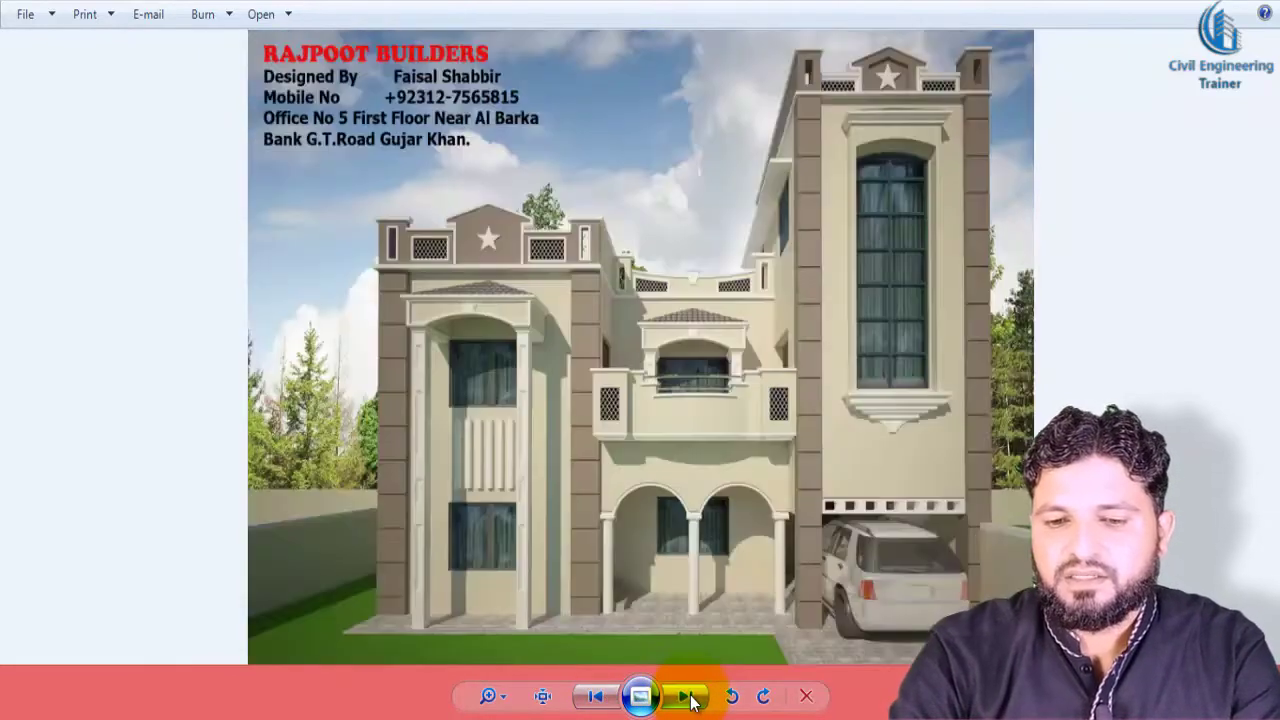
pyautogui.scroll(2, 760, 516)
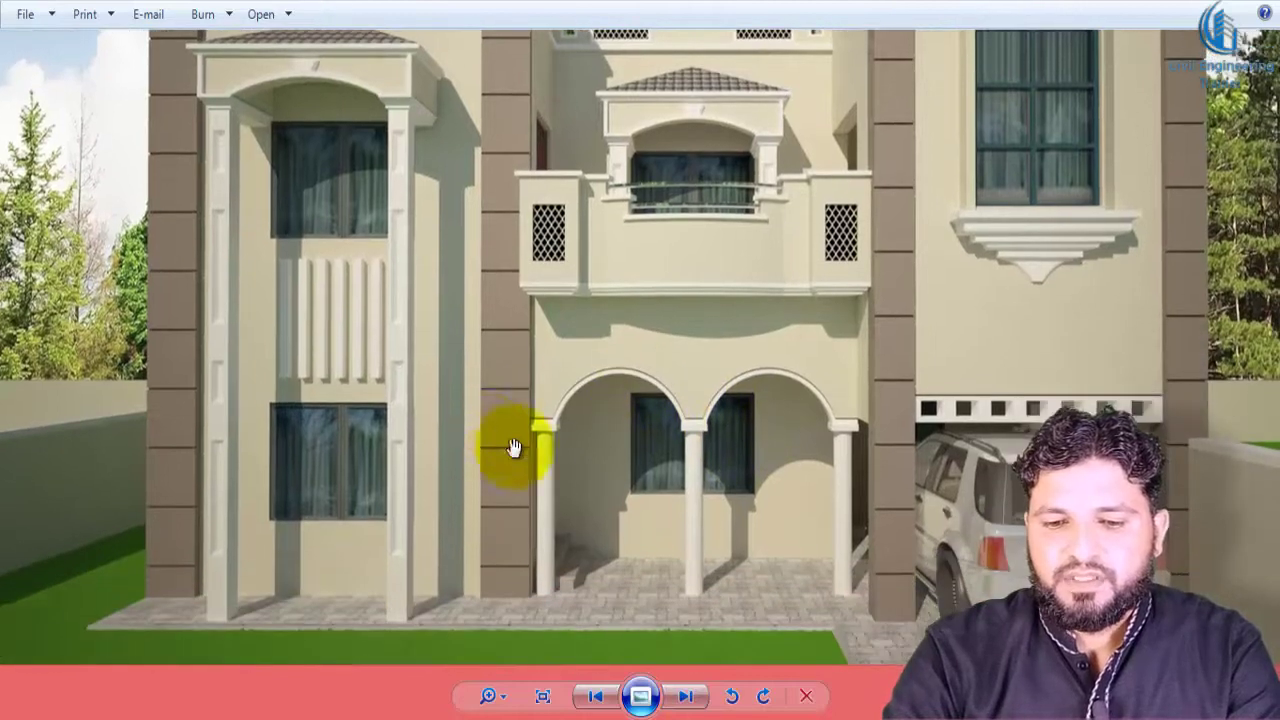
pyautogui.scroll(-1, 509, 443)
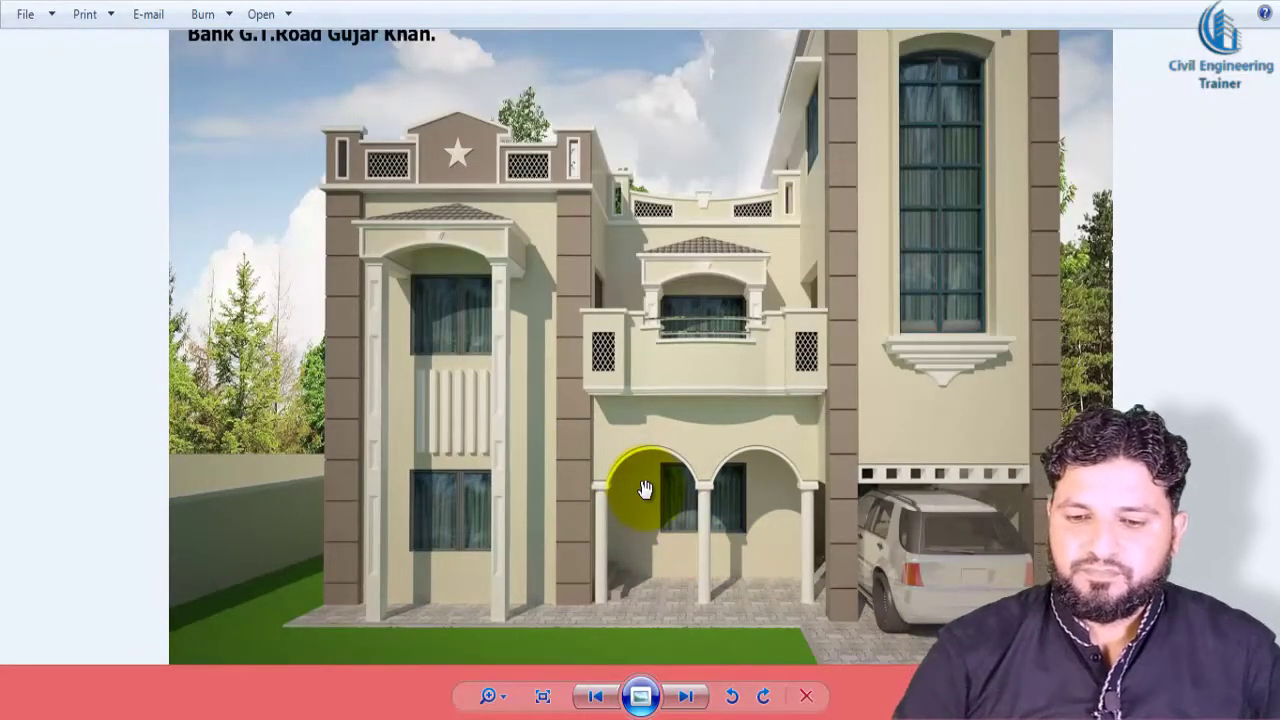
pyautogui.scroll(-2, 636, 492)
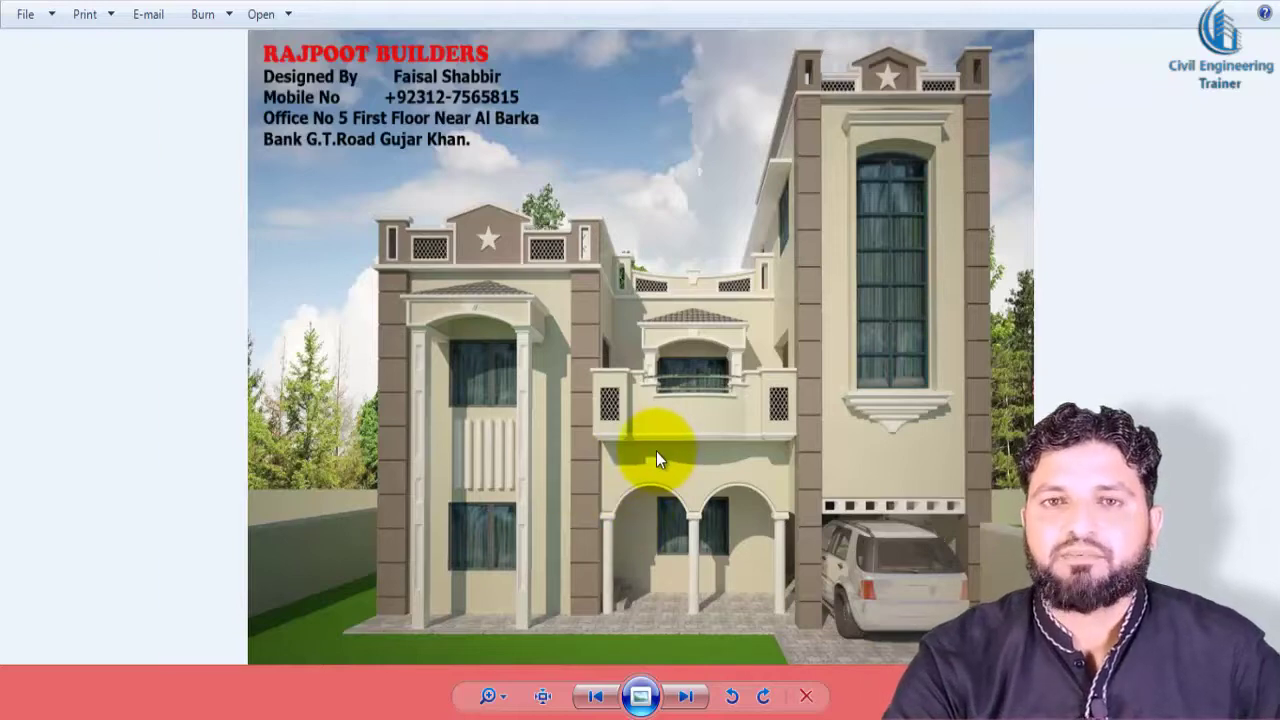